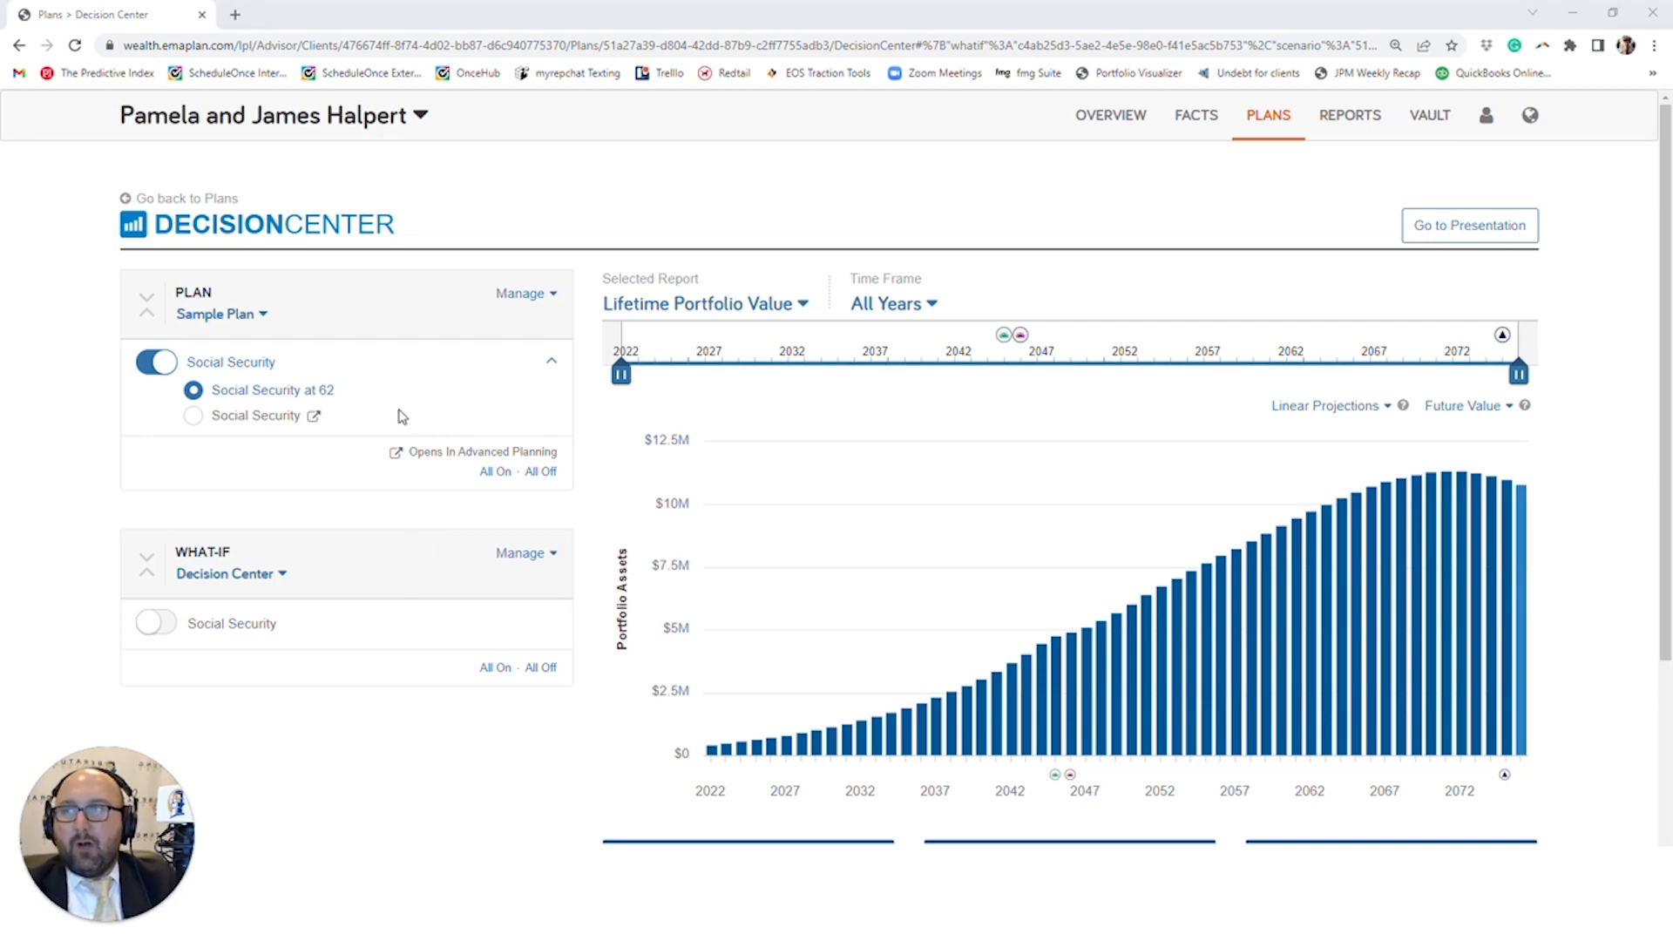
- Look over the Social Security at 62 settings and make the Social Security alternative the active option in Sample Plan
click(279, 393)
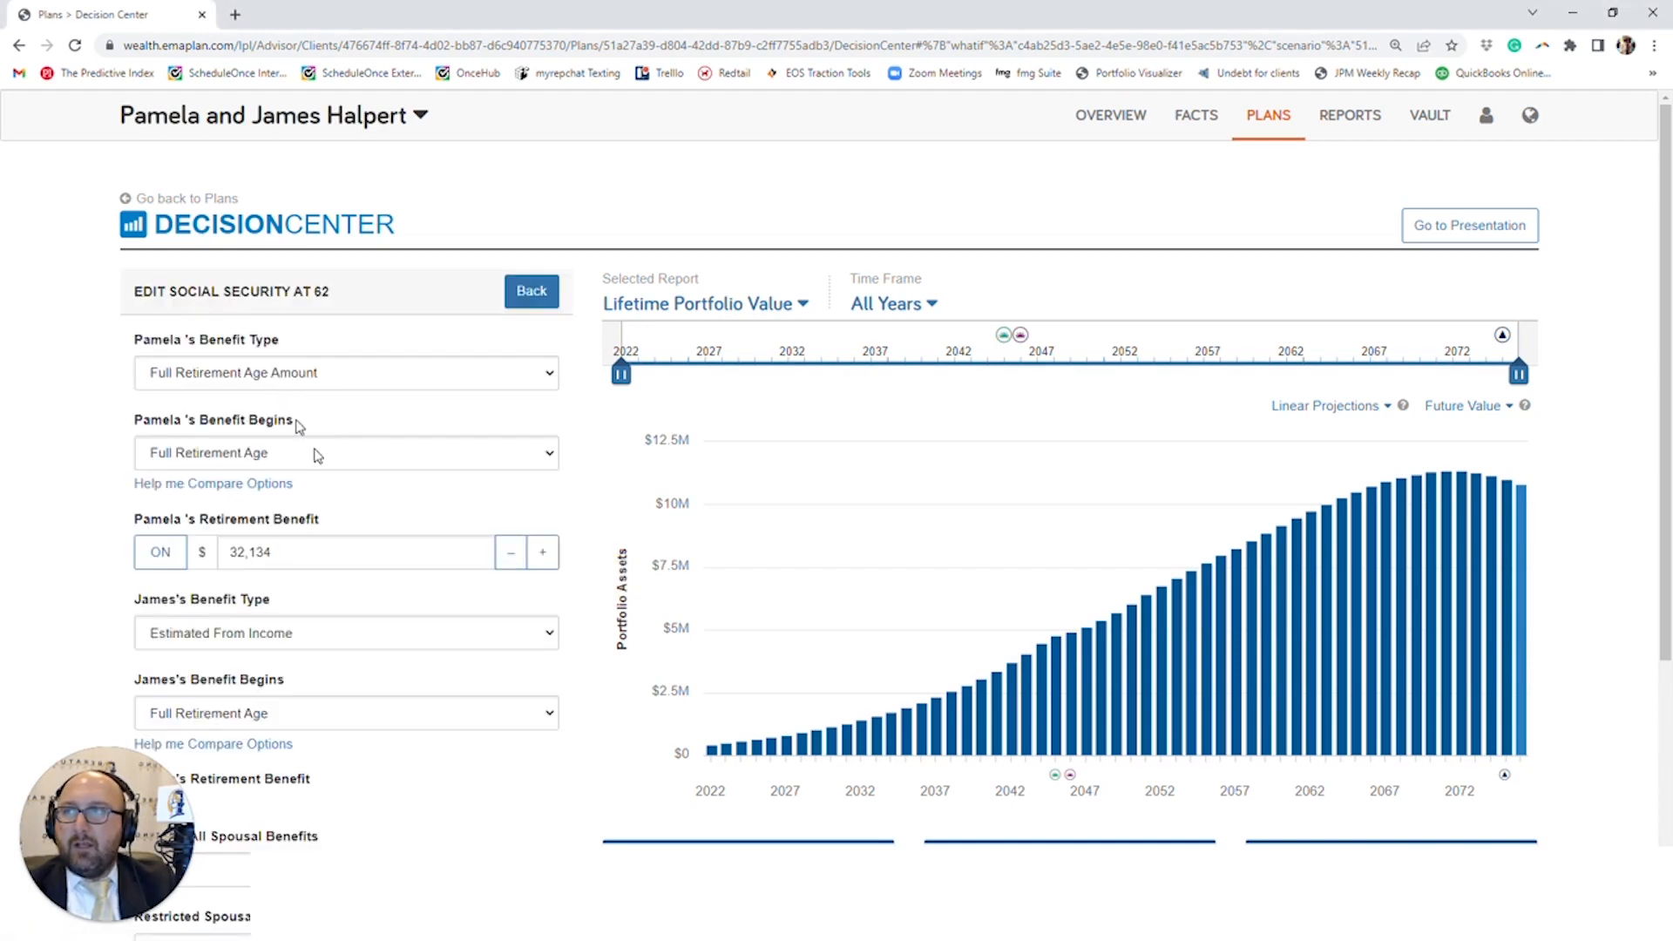
click(532, 291)
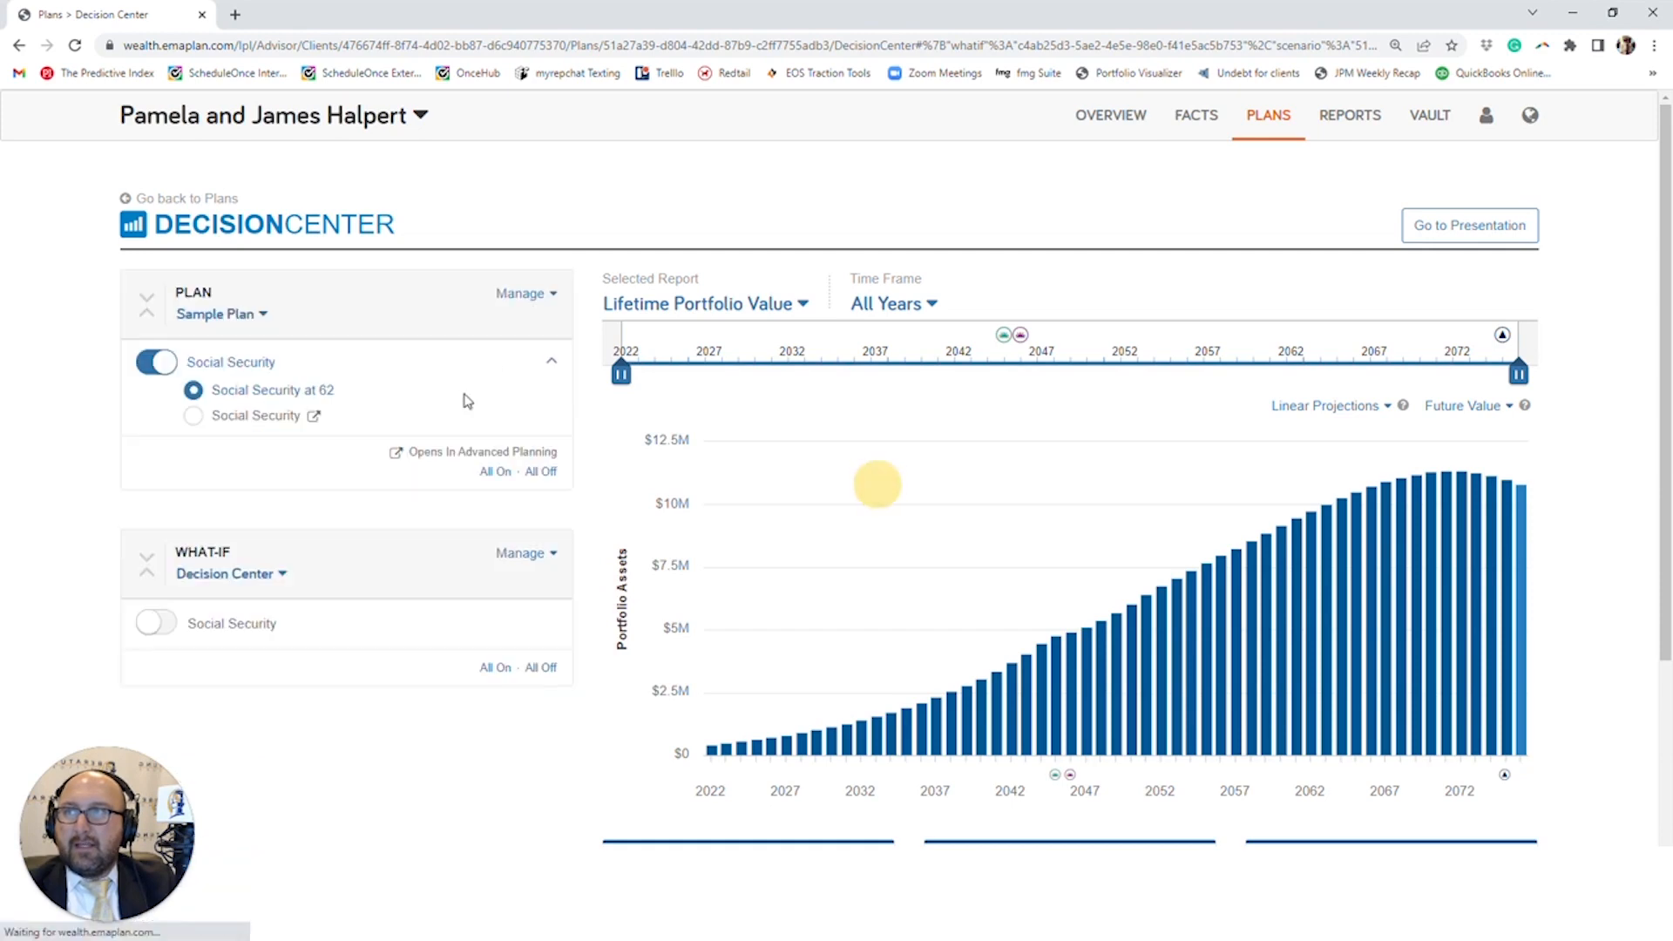
click(194, 416)
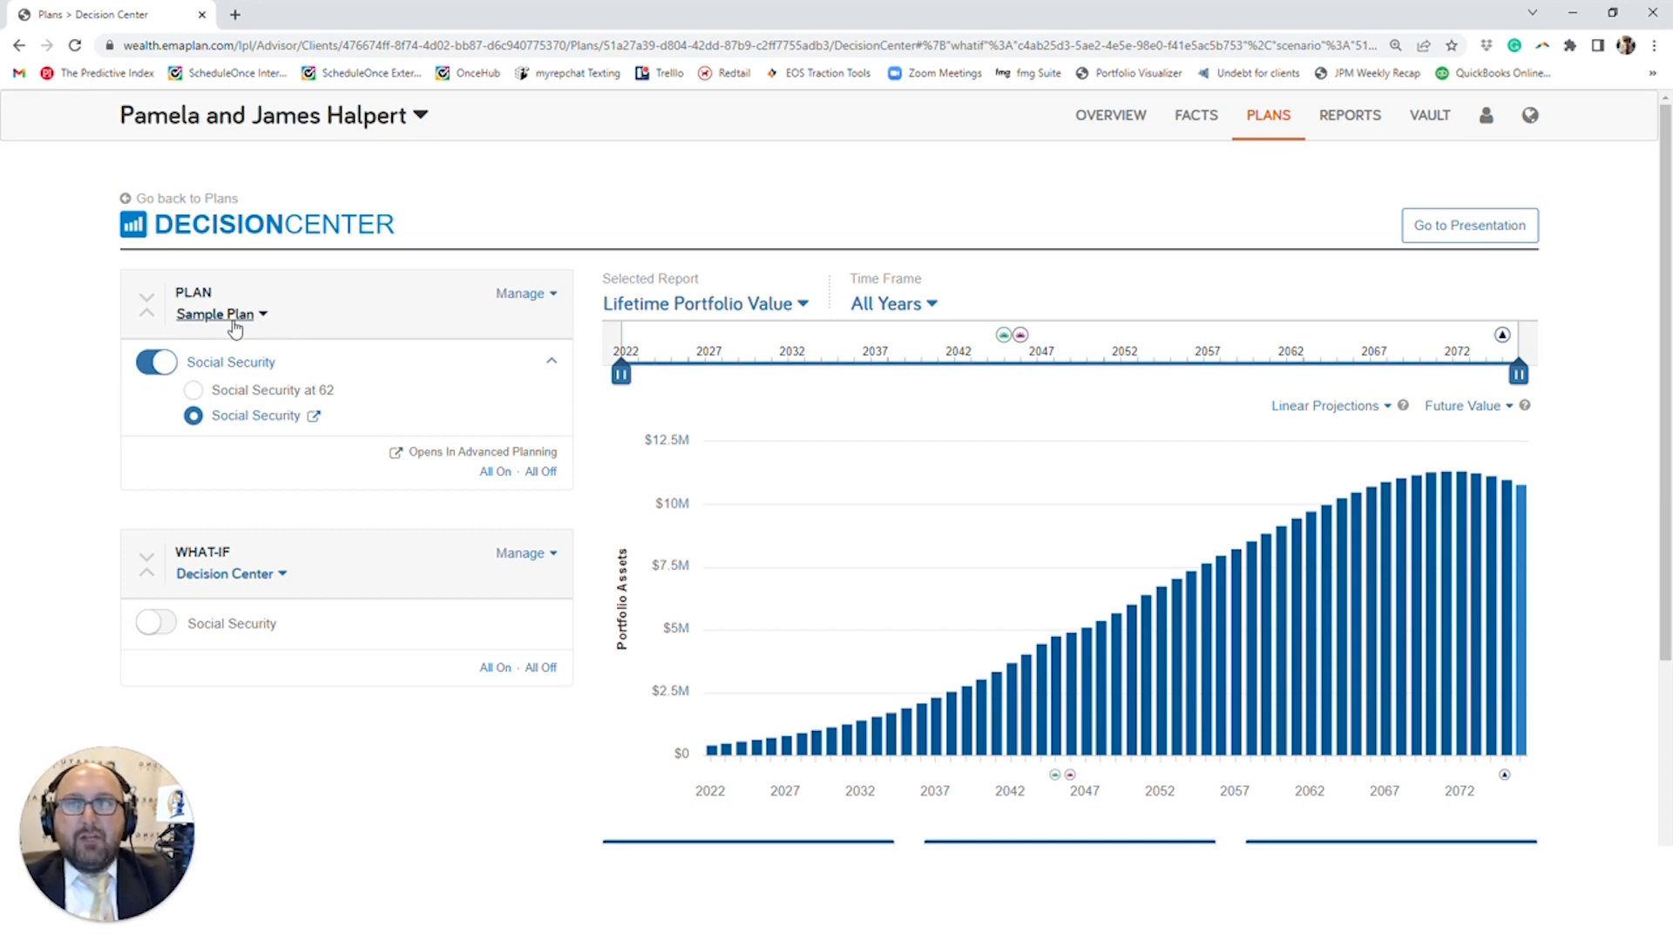
- Add the Tax Modes technique to Sample Plan and finish modifying its techniques
click(522, 296)
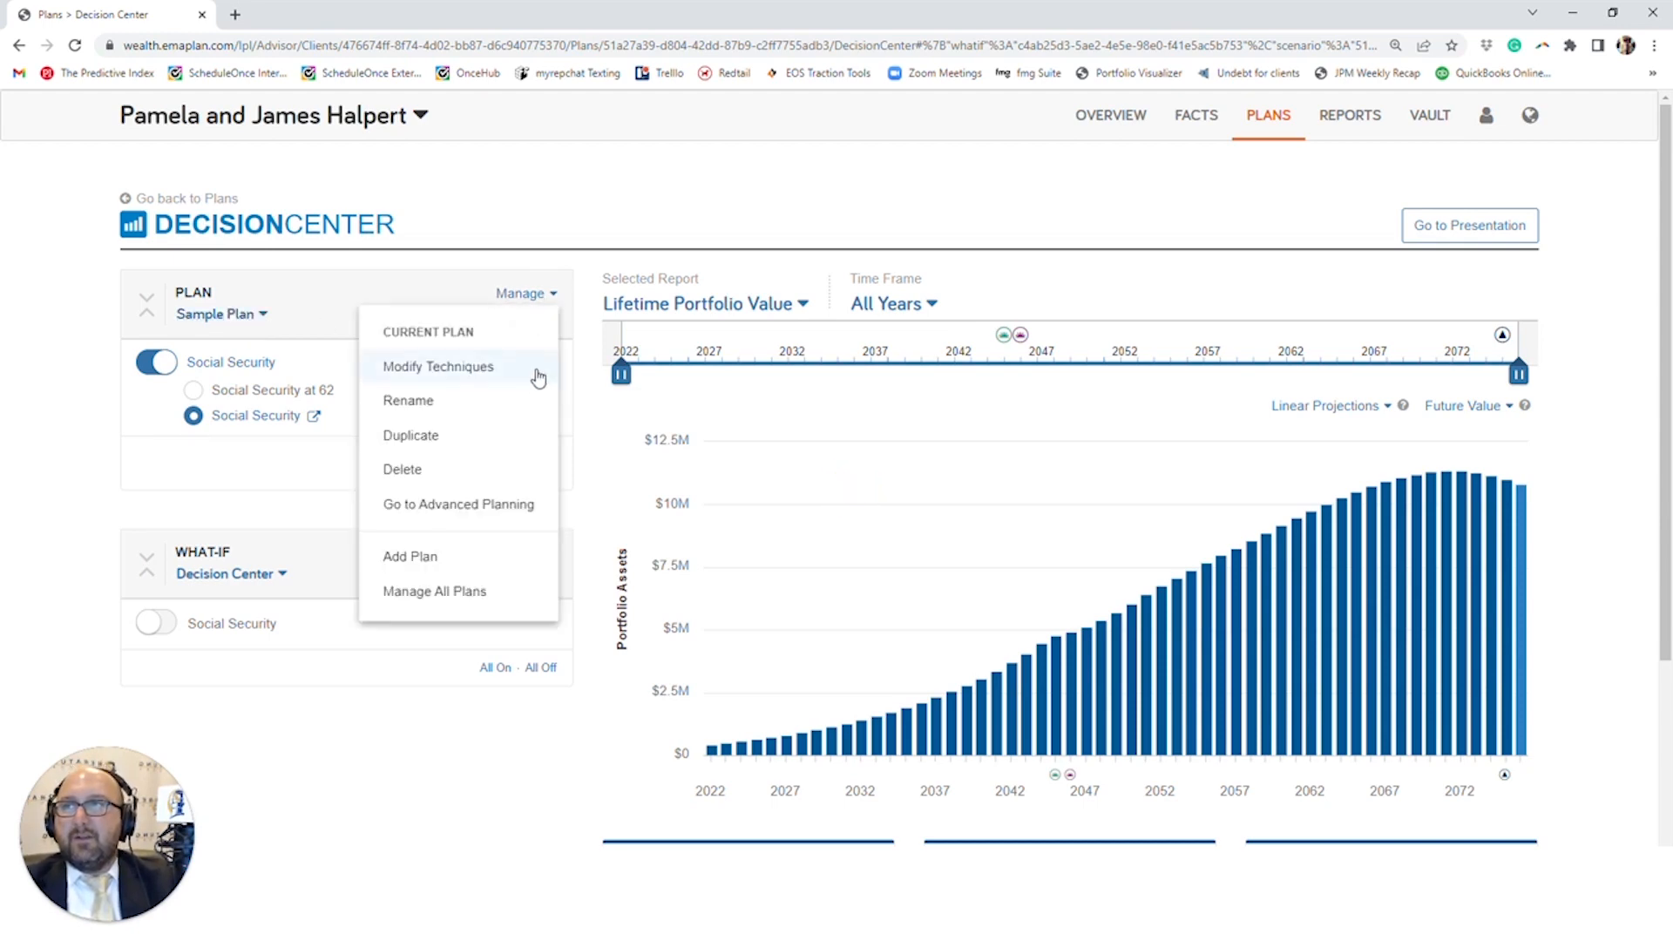
click(535, 384)
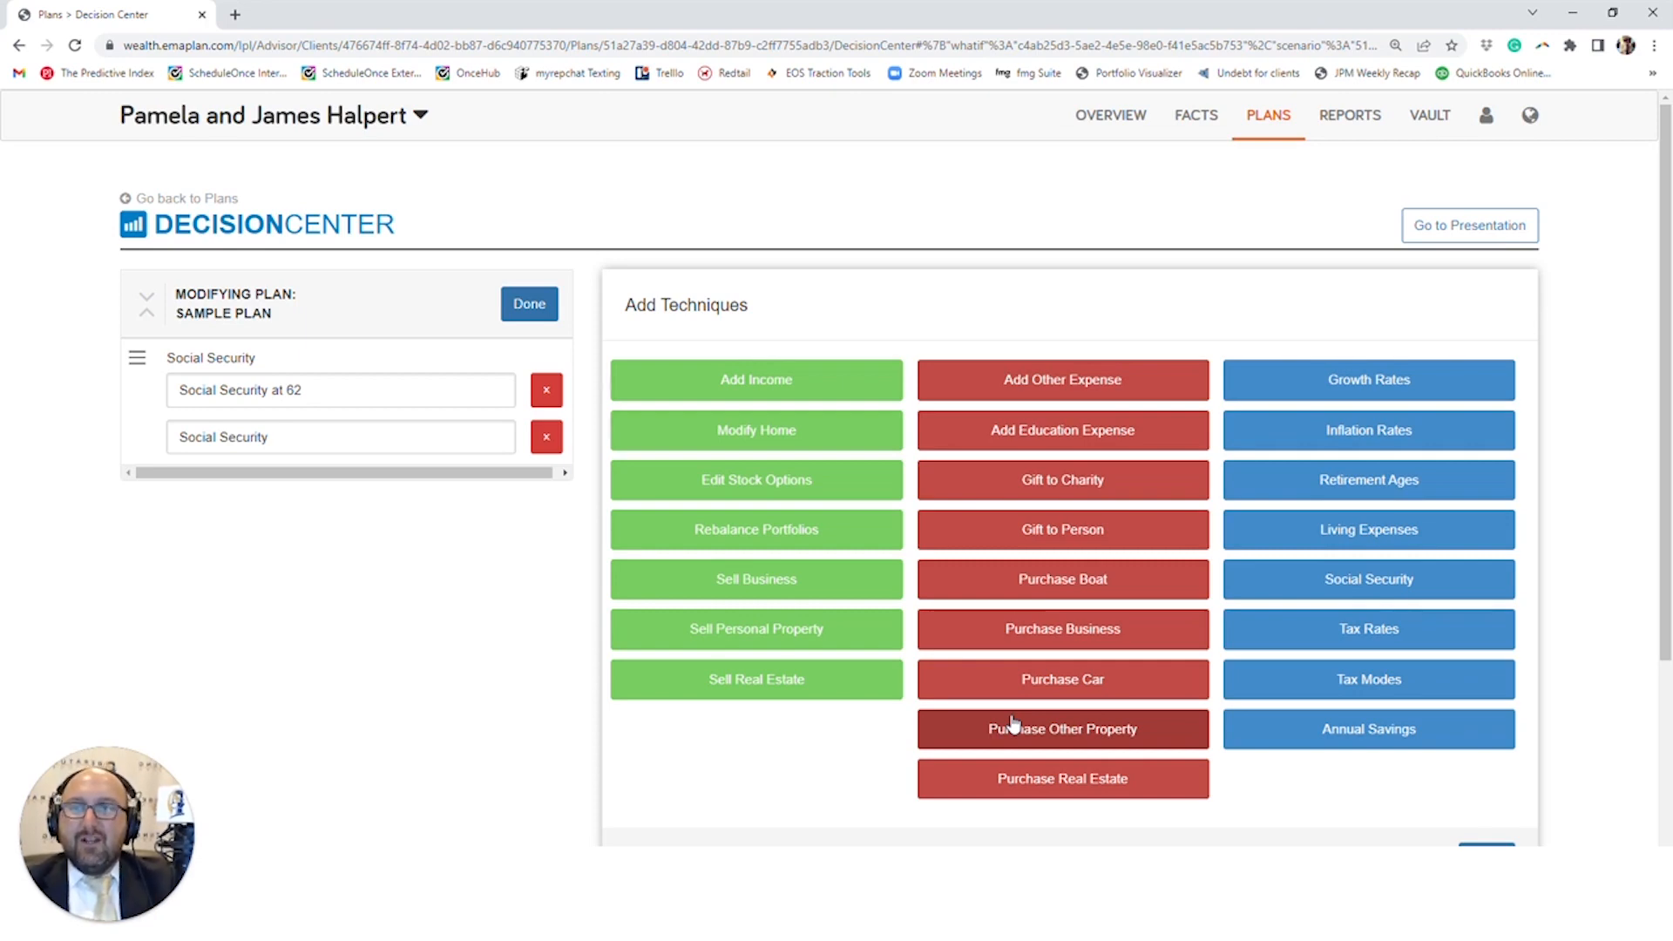
click(1340, 681)
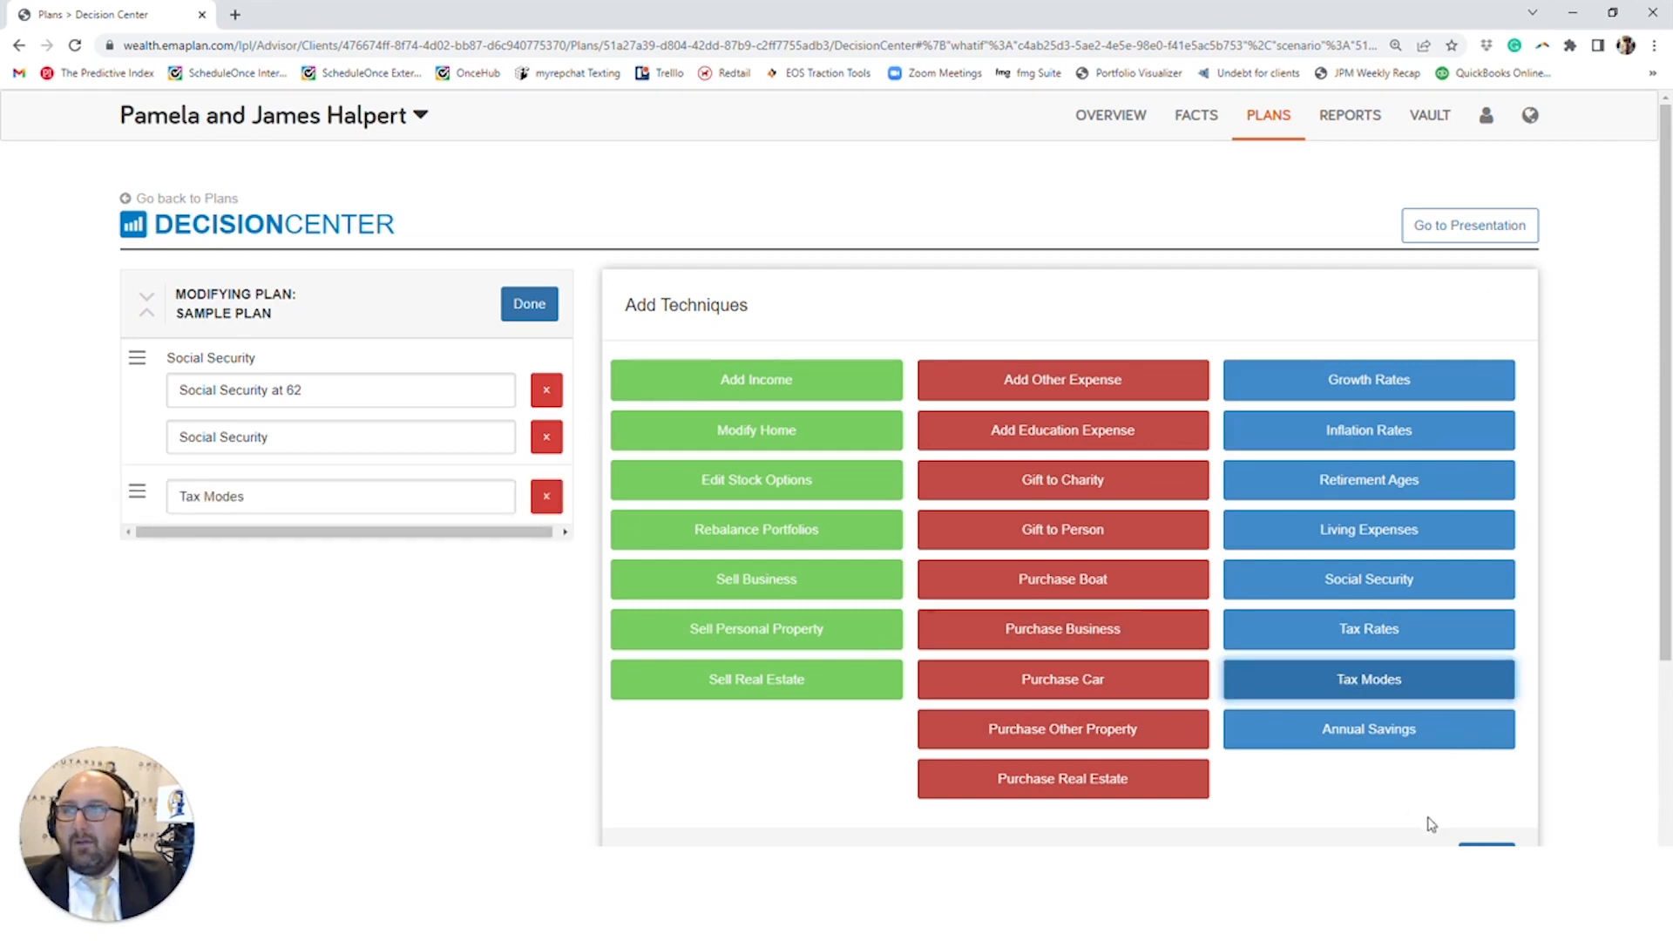
click(1486, 843)
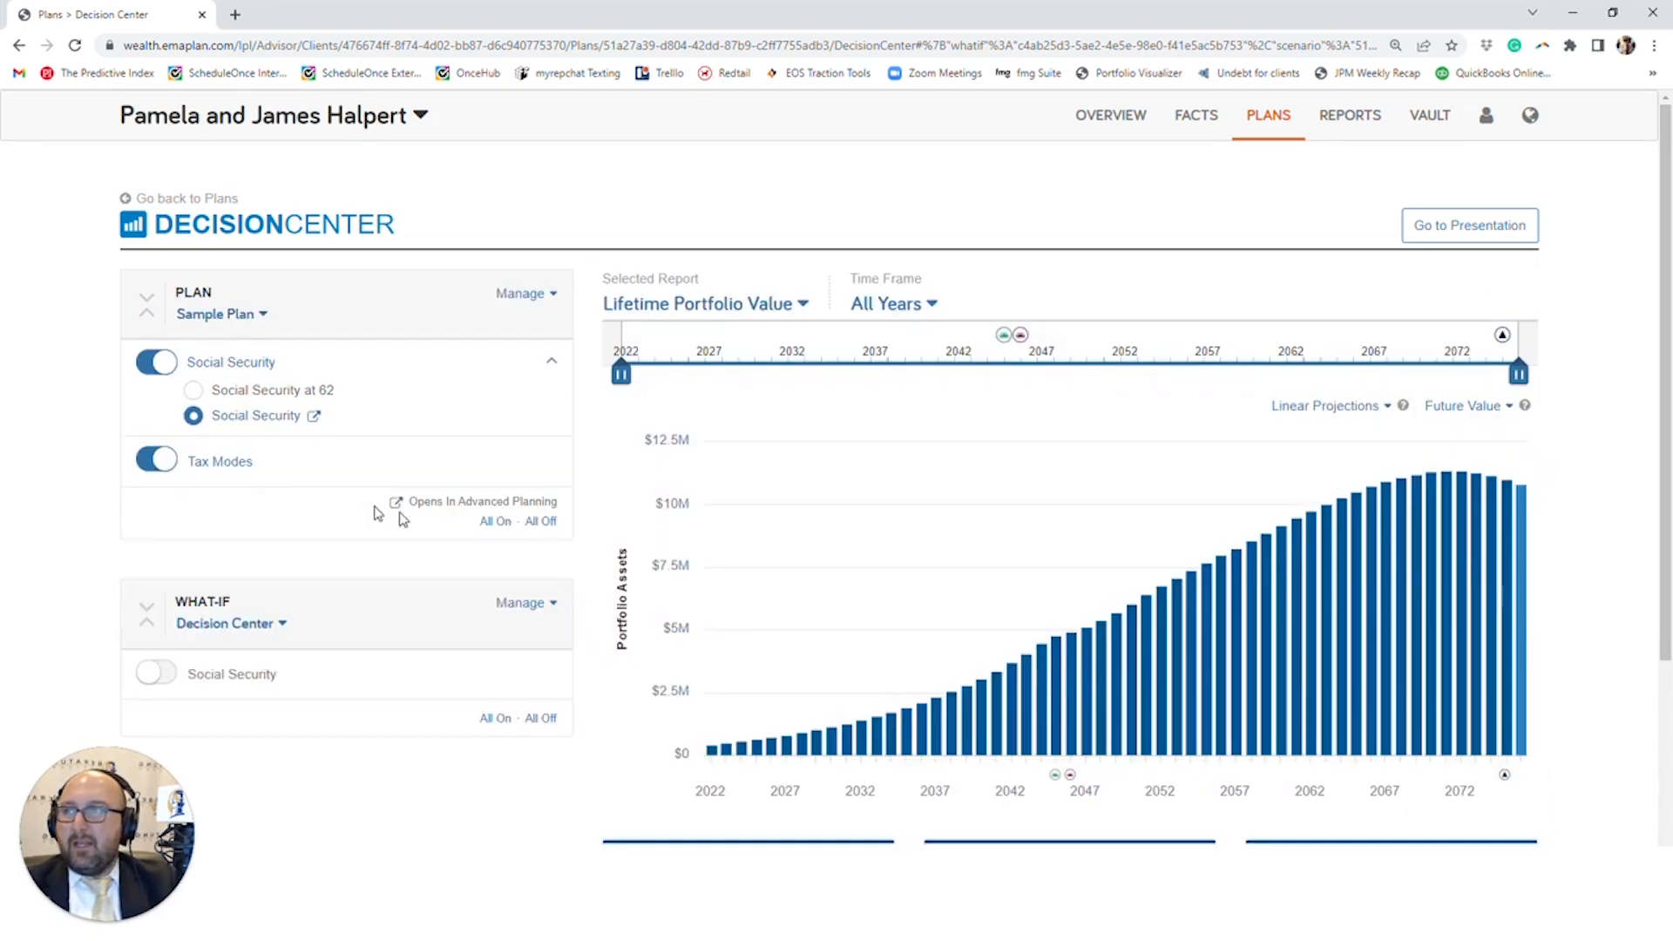
- Turn on the Tax Mode setting with Form 1040 in the Tax Modes technique and return to the plan
click(249, 463)
scroll(268, 489, down, 1)
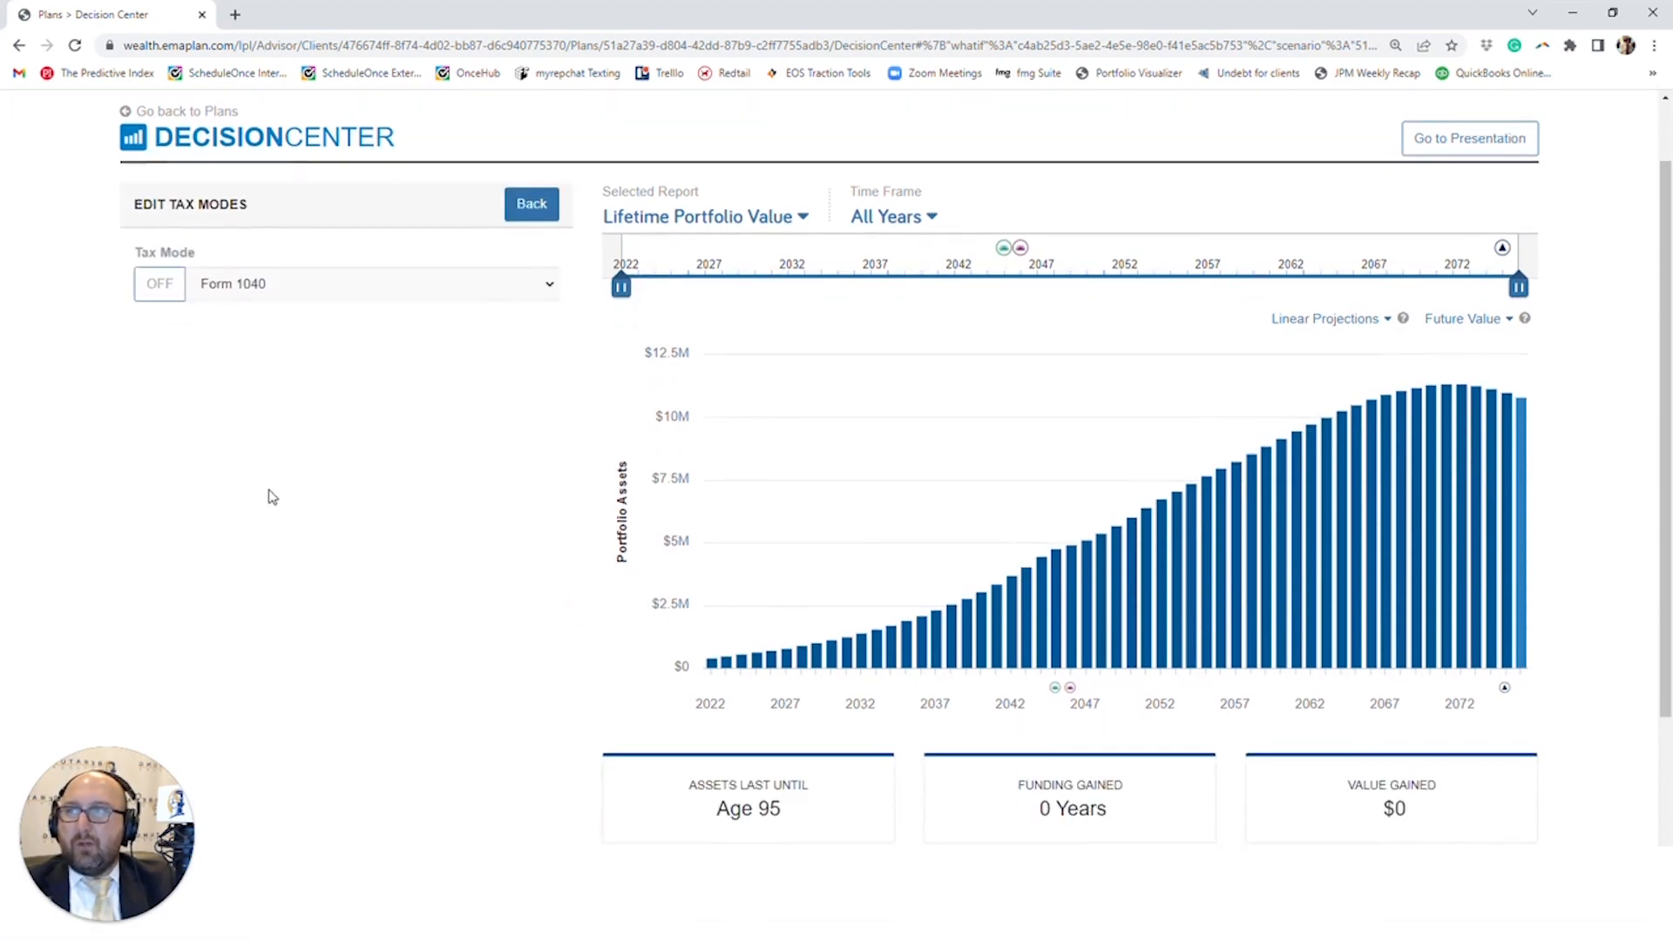
click(166, 289)
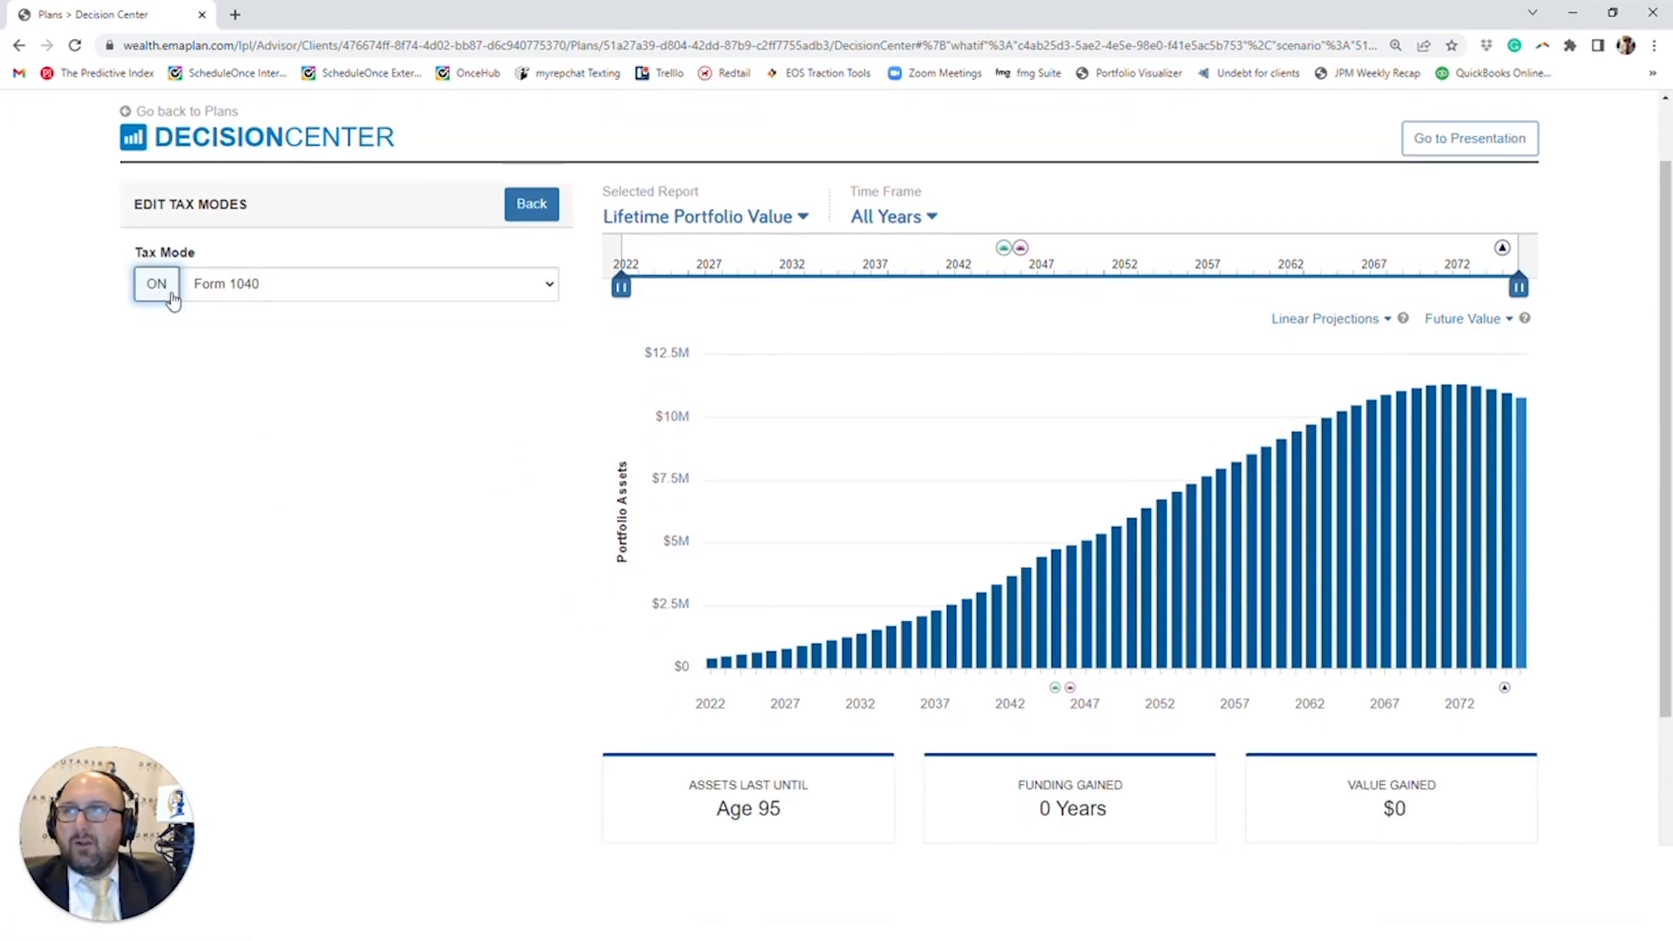
click(171, 295)
click(530, 203)
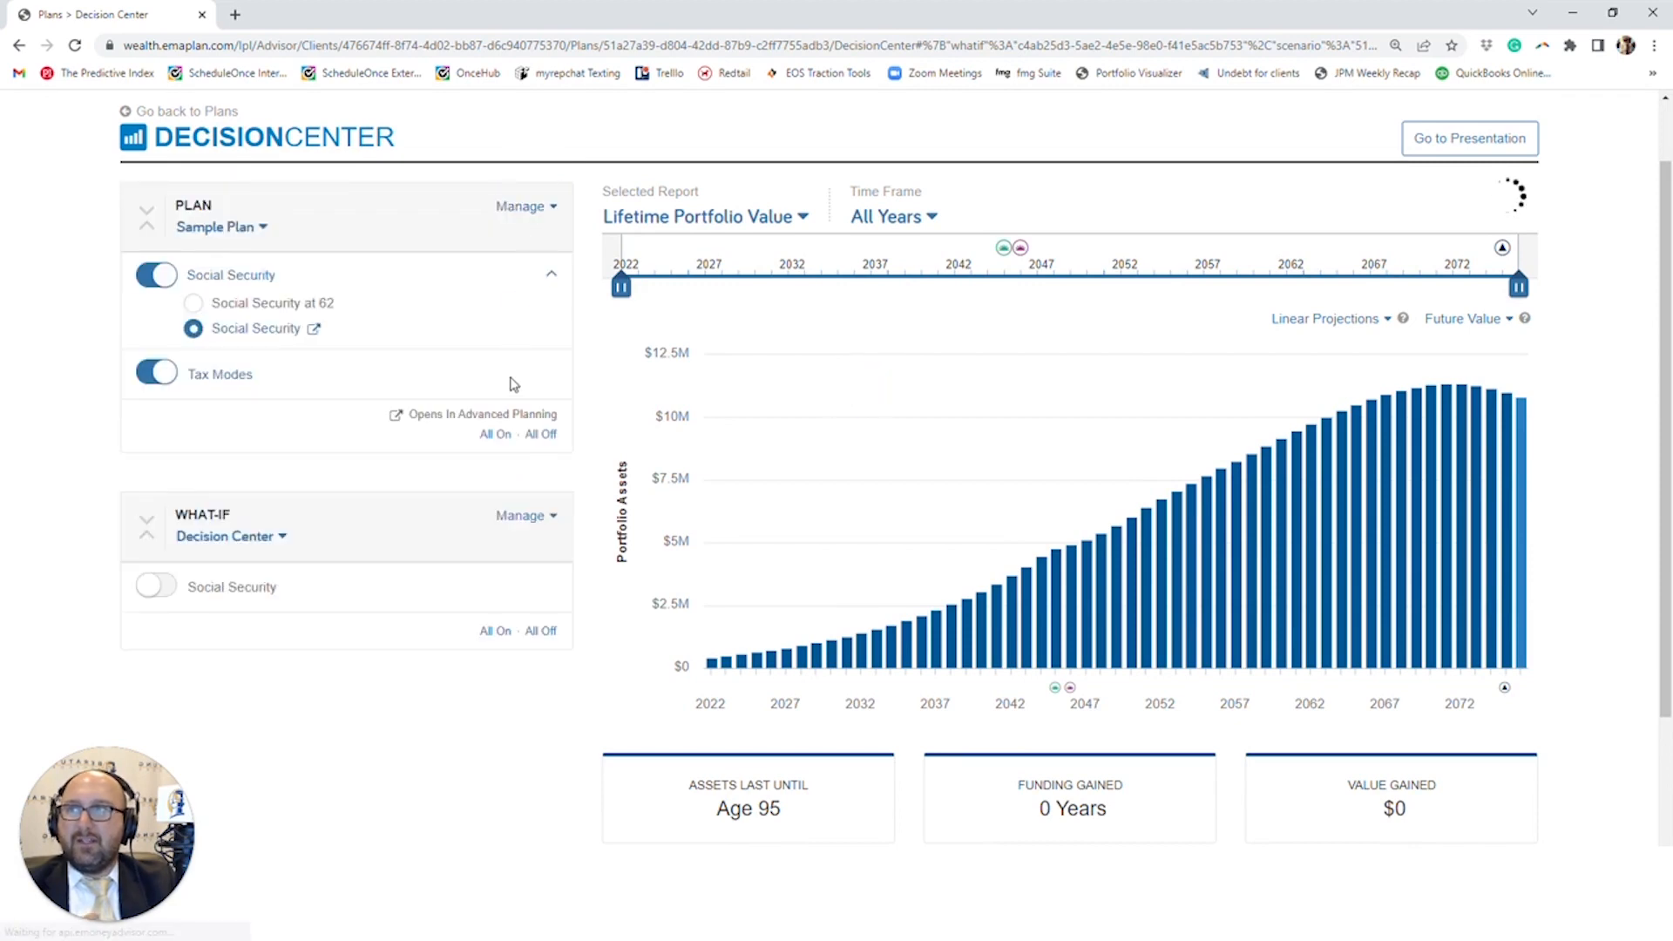
- Review the techniques that can be added to Sample Plan and close the technique editor
scroll(508, 384, down, 2)
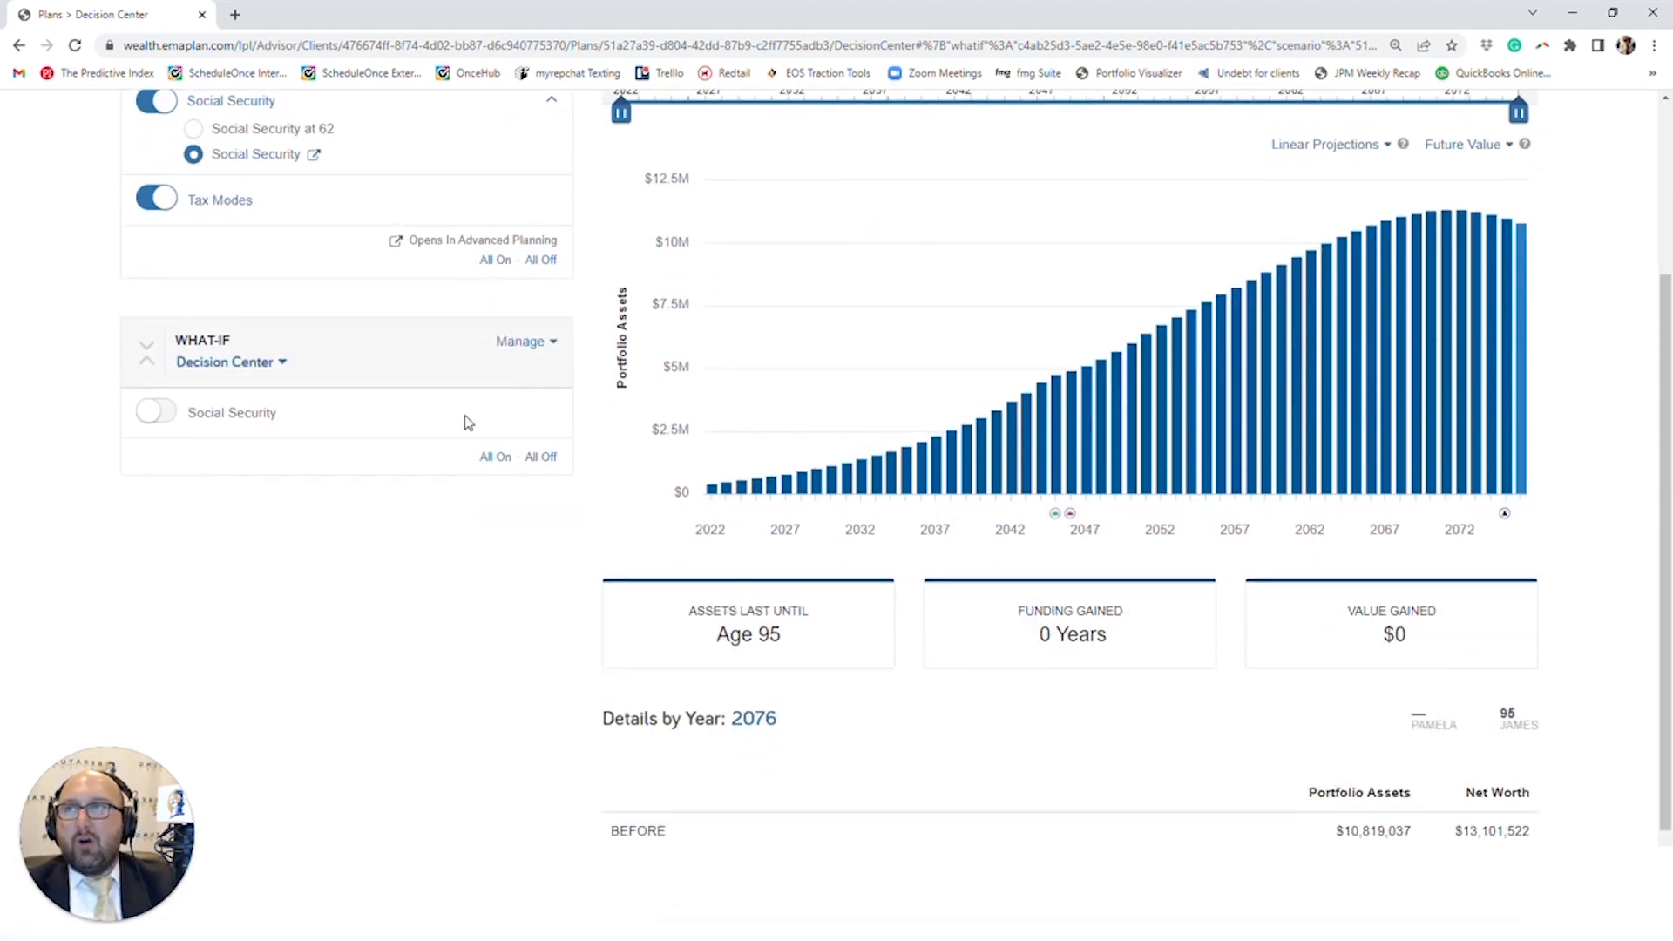
scroll(468, 422, up, 3)
click(524, 294)
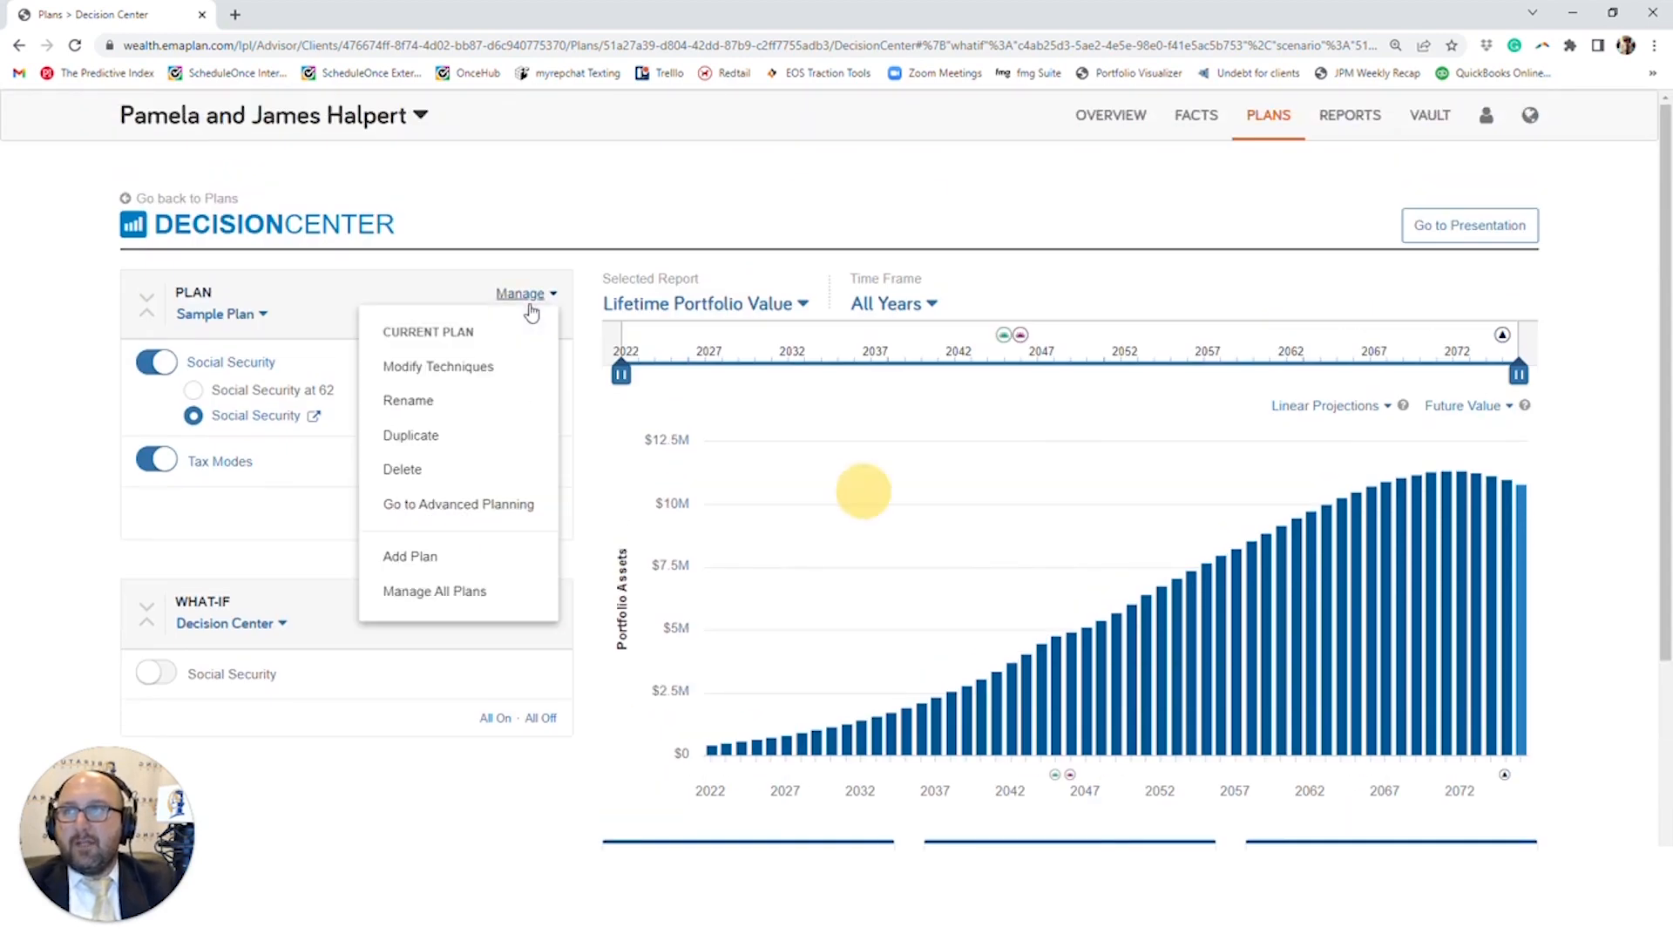
click(497, 382)
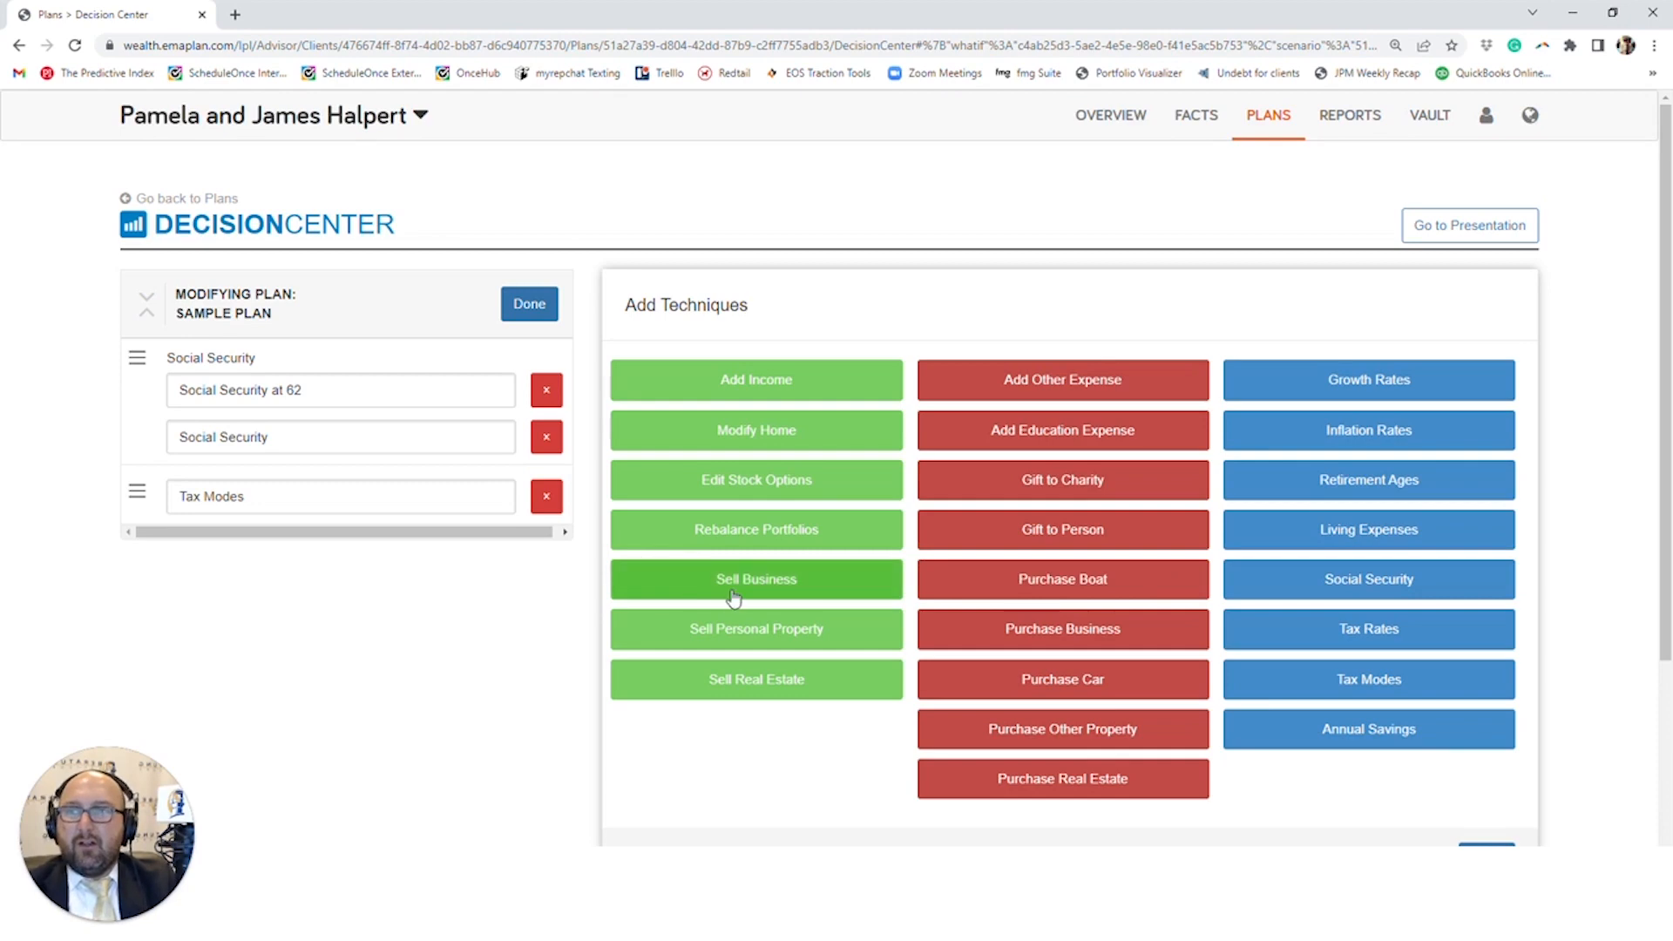
click(1486, 857)
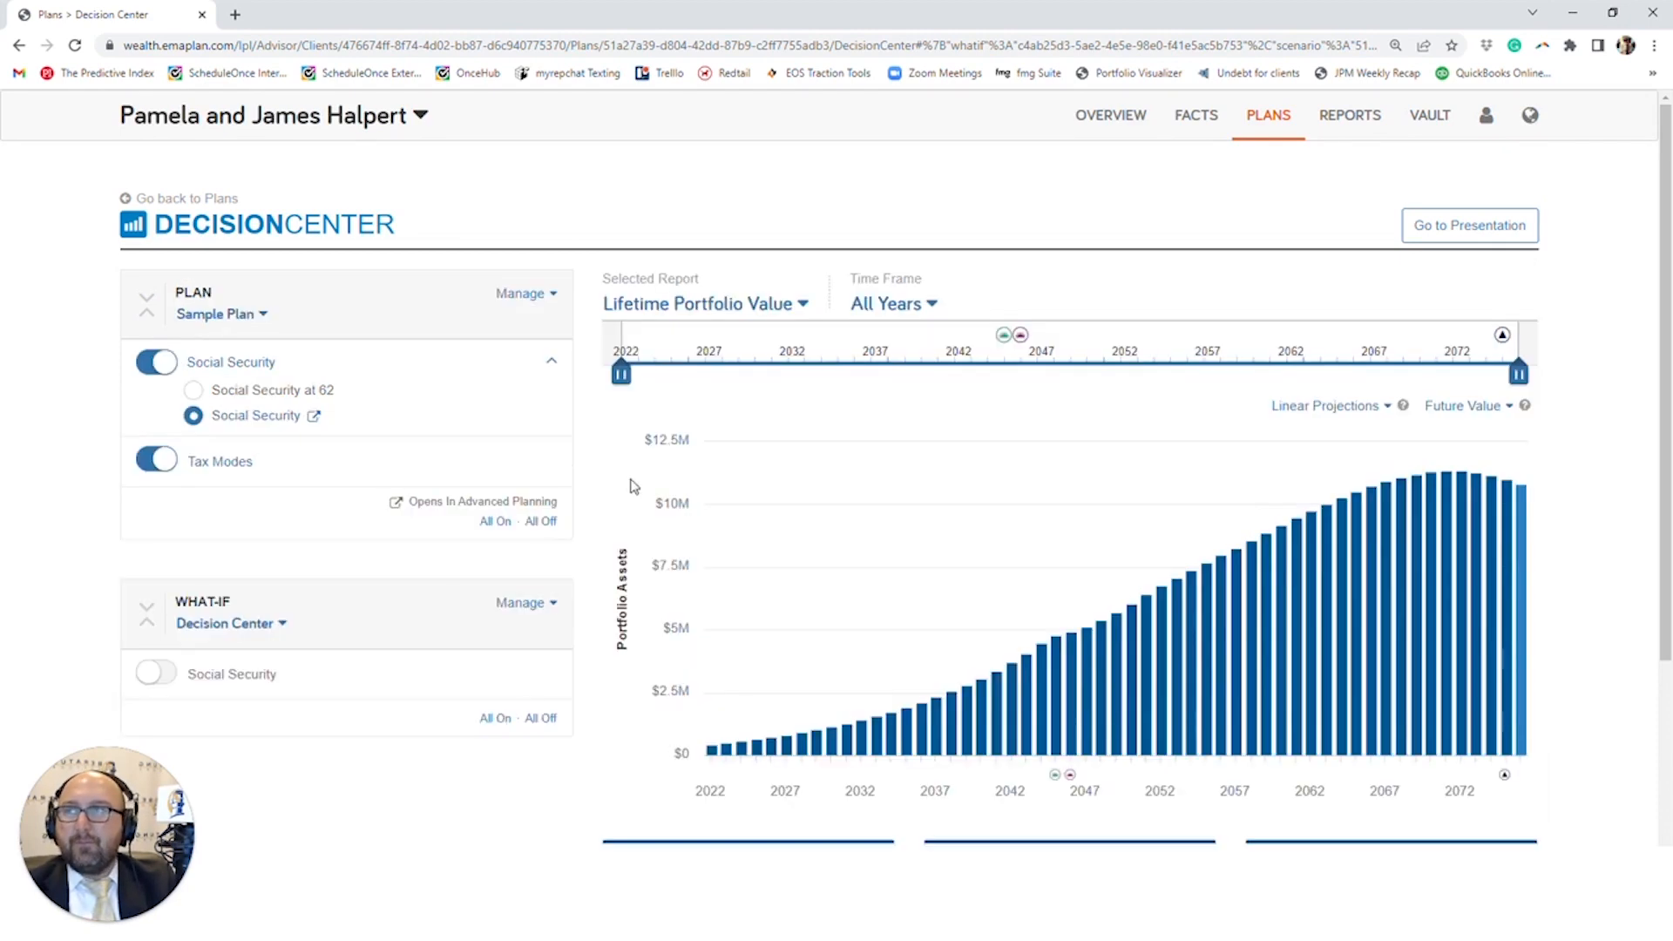
- Browse the list of plans that can be selected in place of Sample Plan and close it
scroll(483, 636, down, 2)
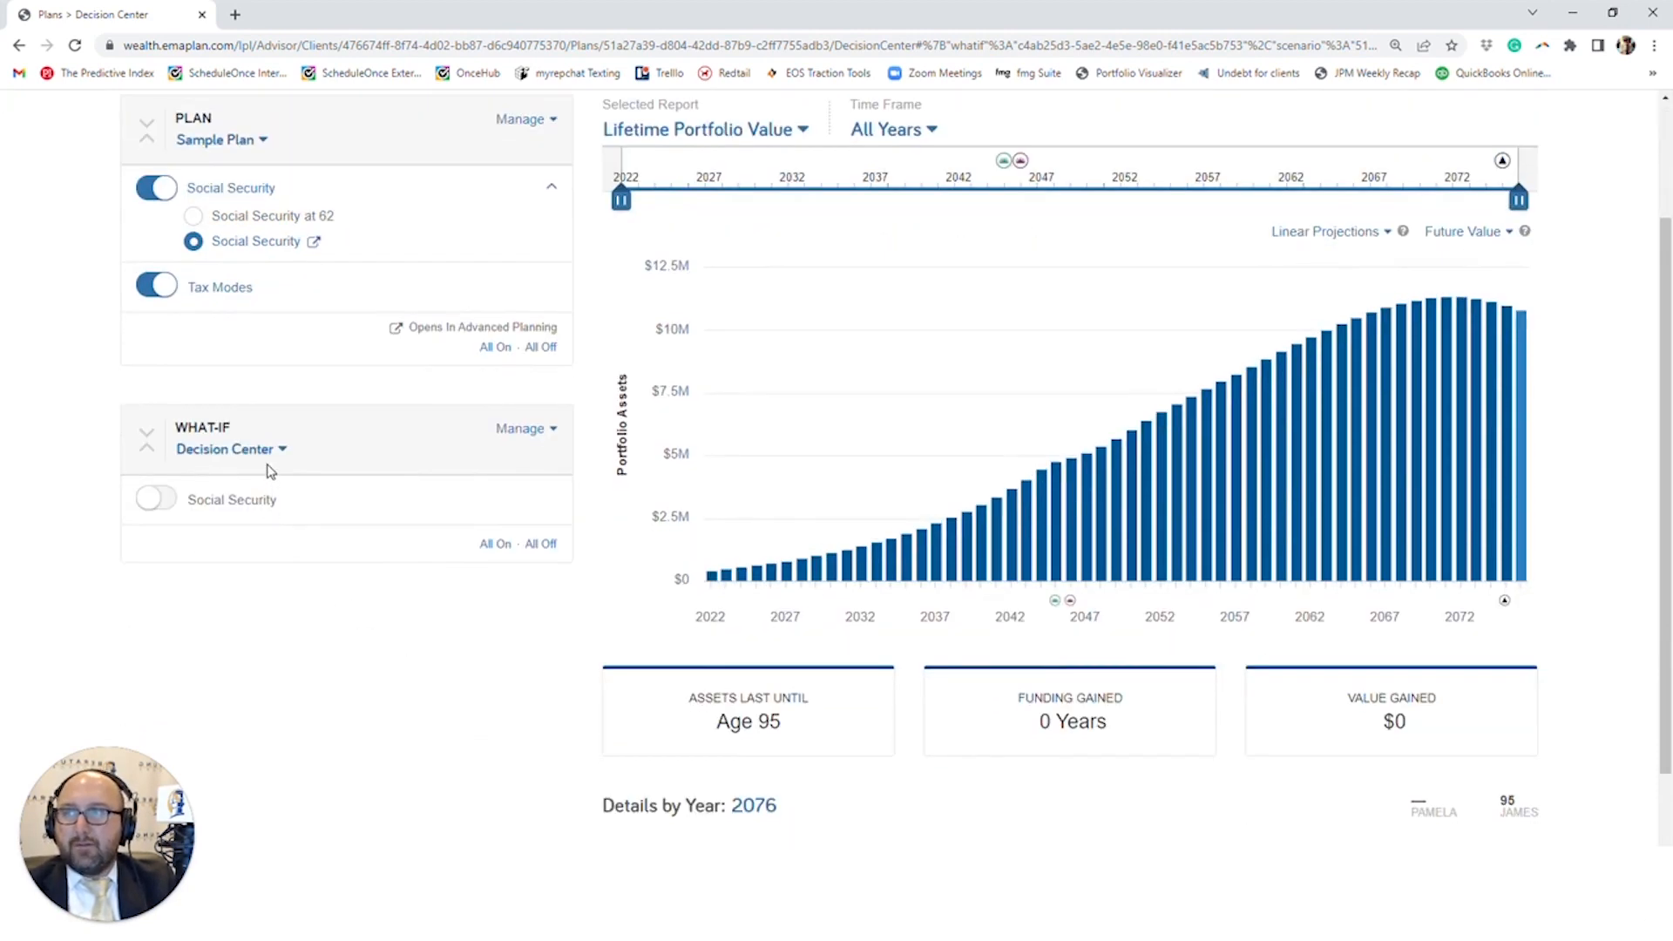
scroll(269, 472, up, 2)
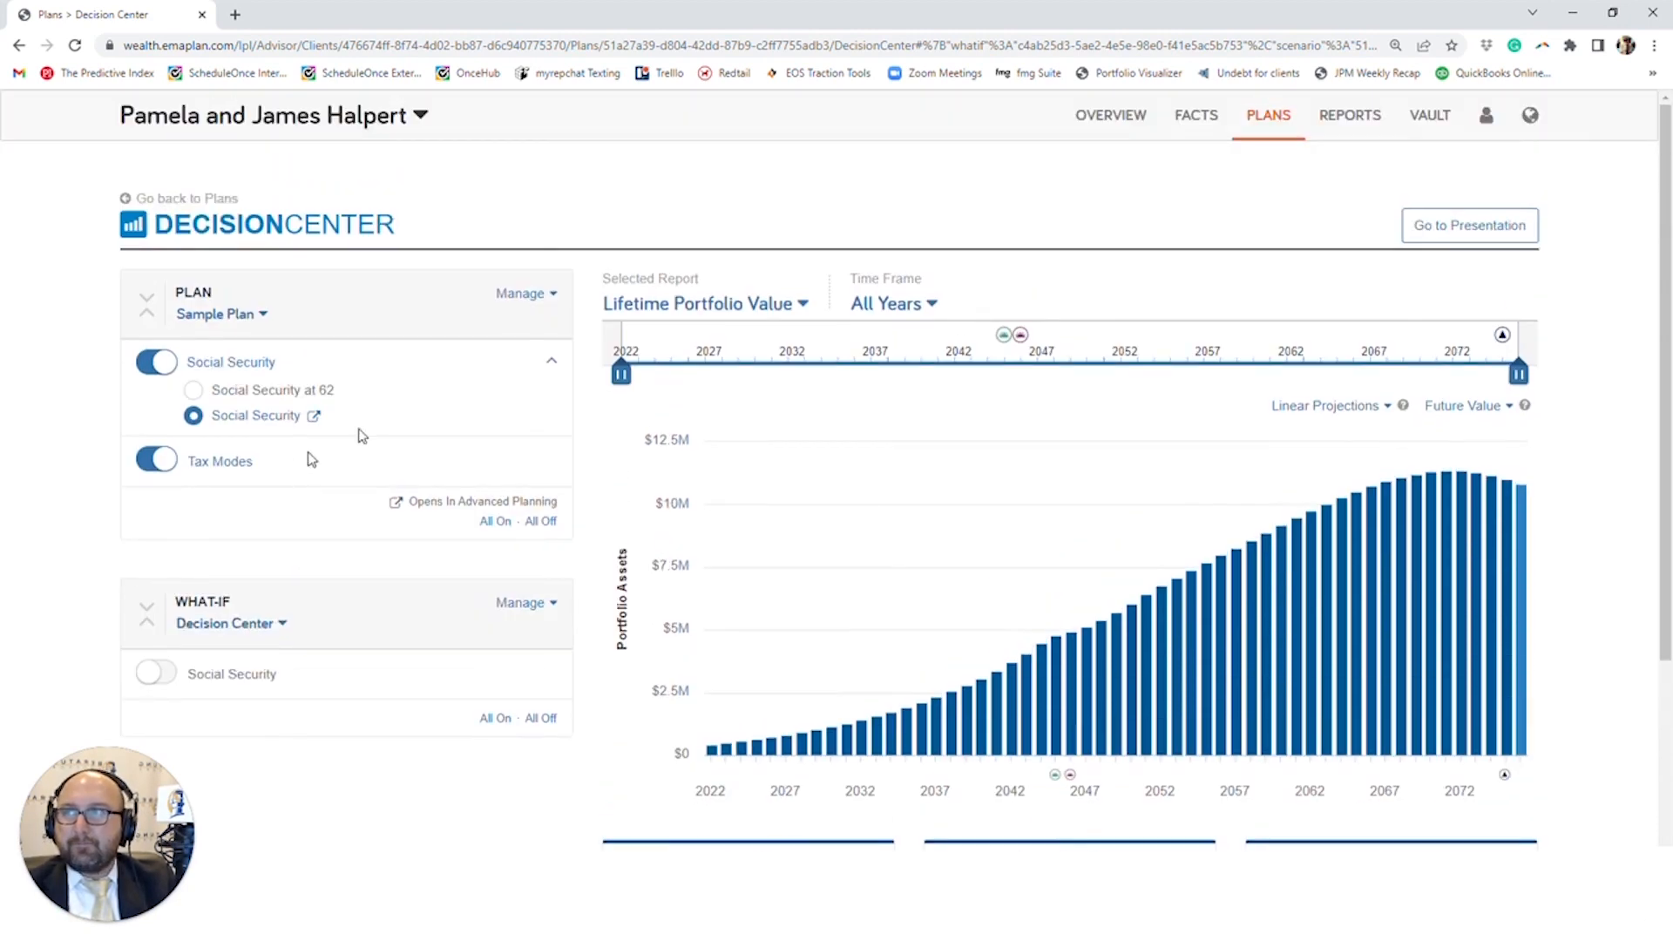
click(209, 315)
scroll(259, 658, down, 3)
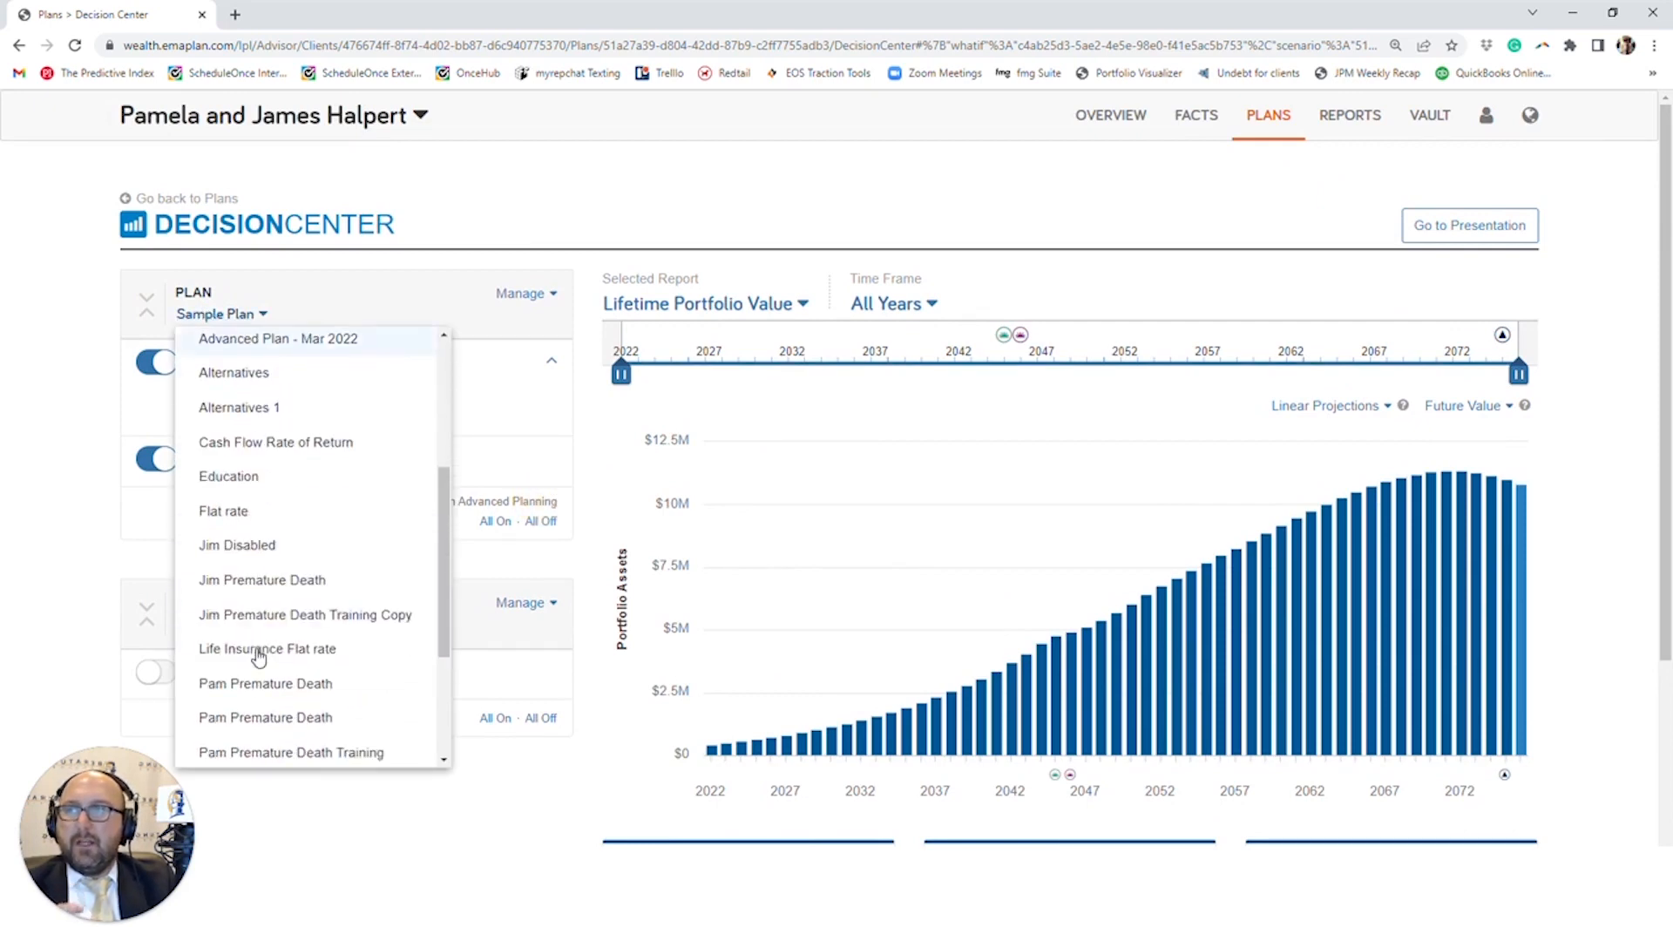
scroll(259, 658, down, 3)
click(81, 402)
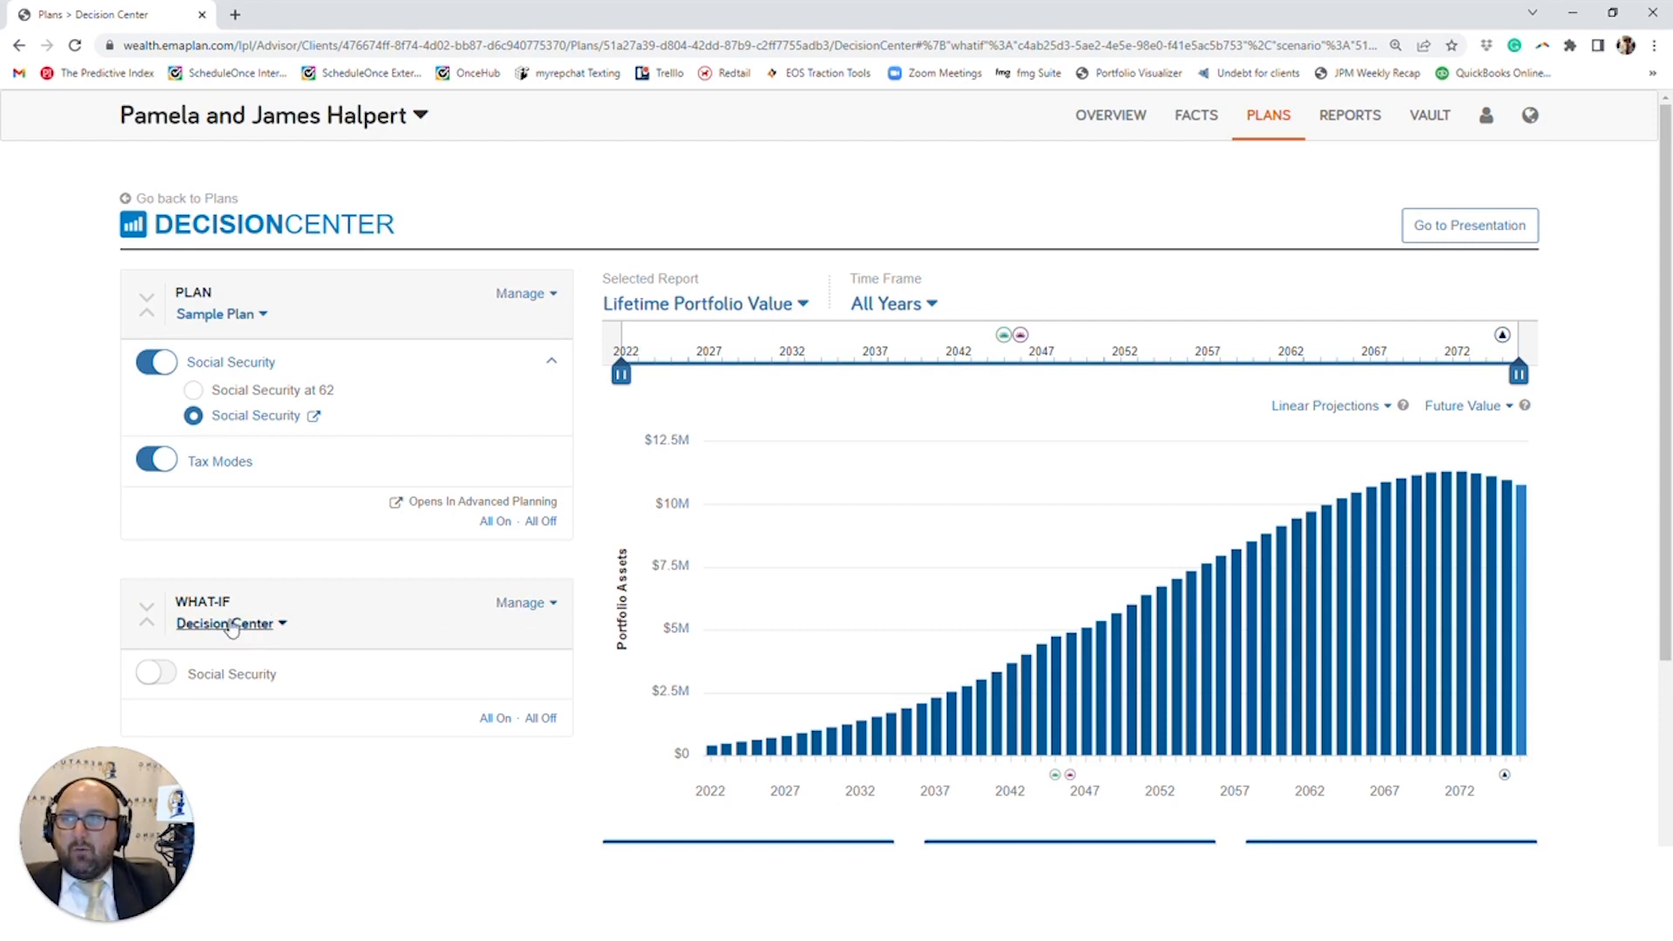
- Add a new what-if named What If - Jul 2022
click(525, 616)
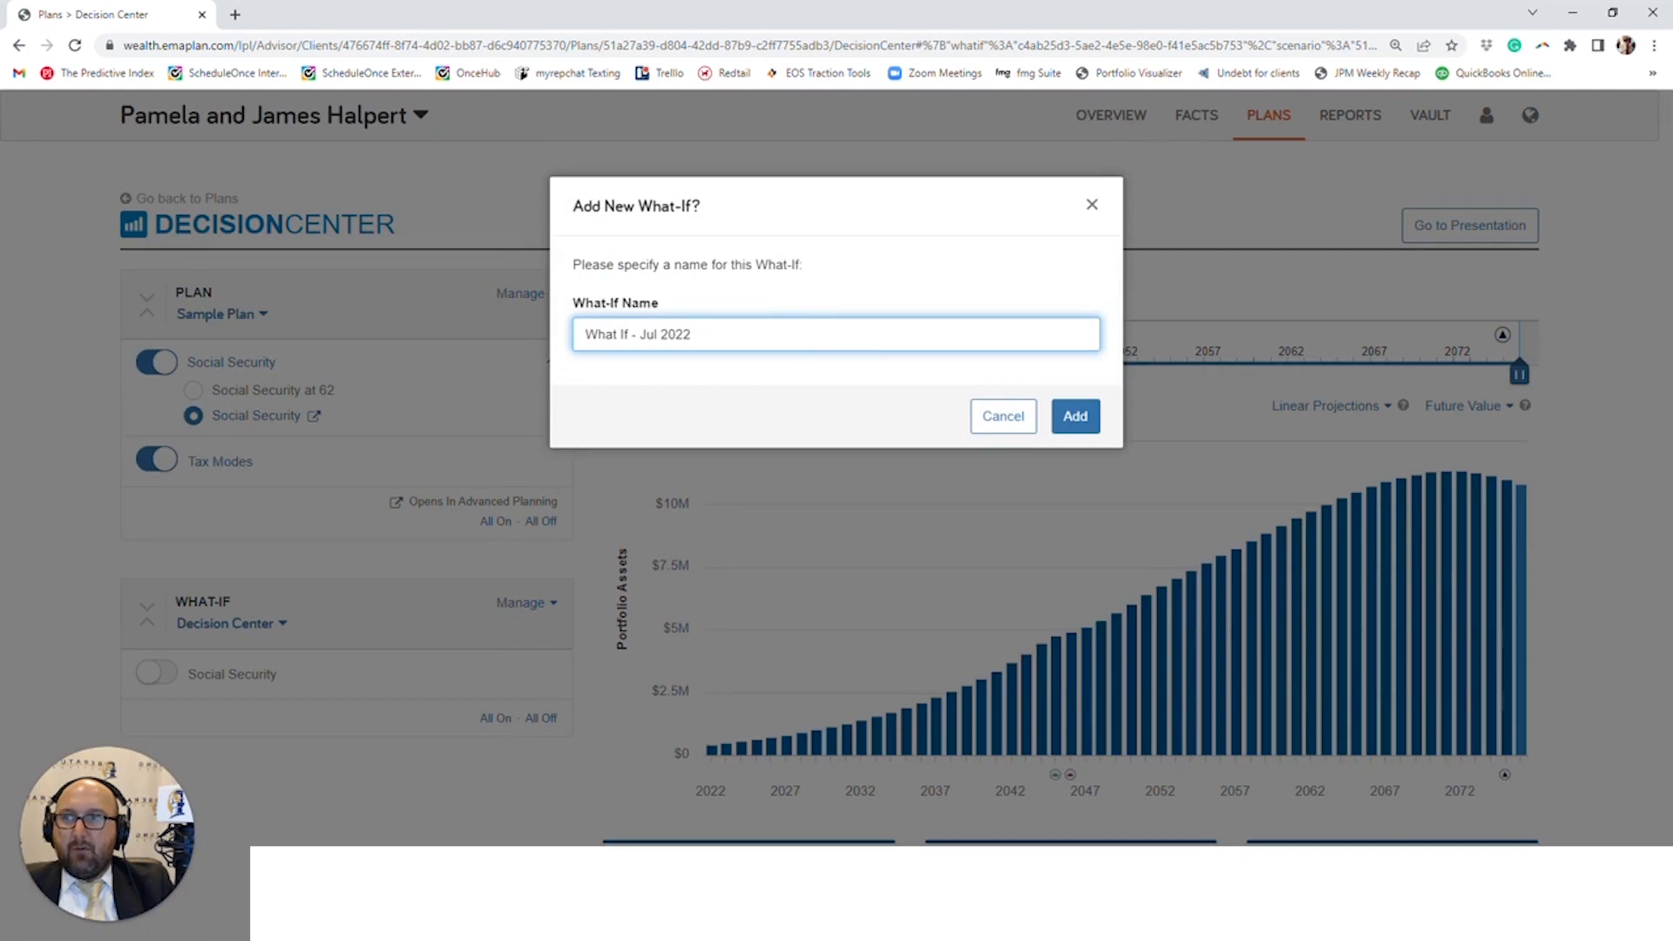
click(1076, 418)
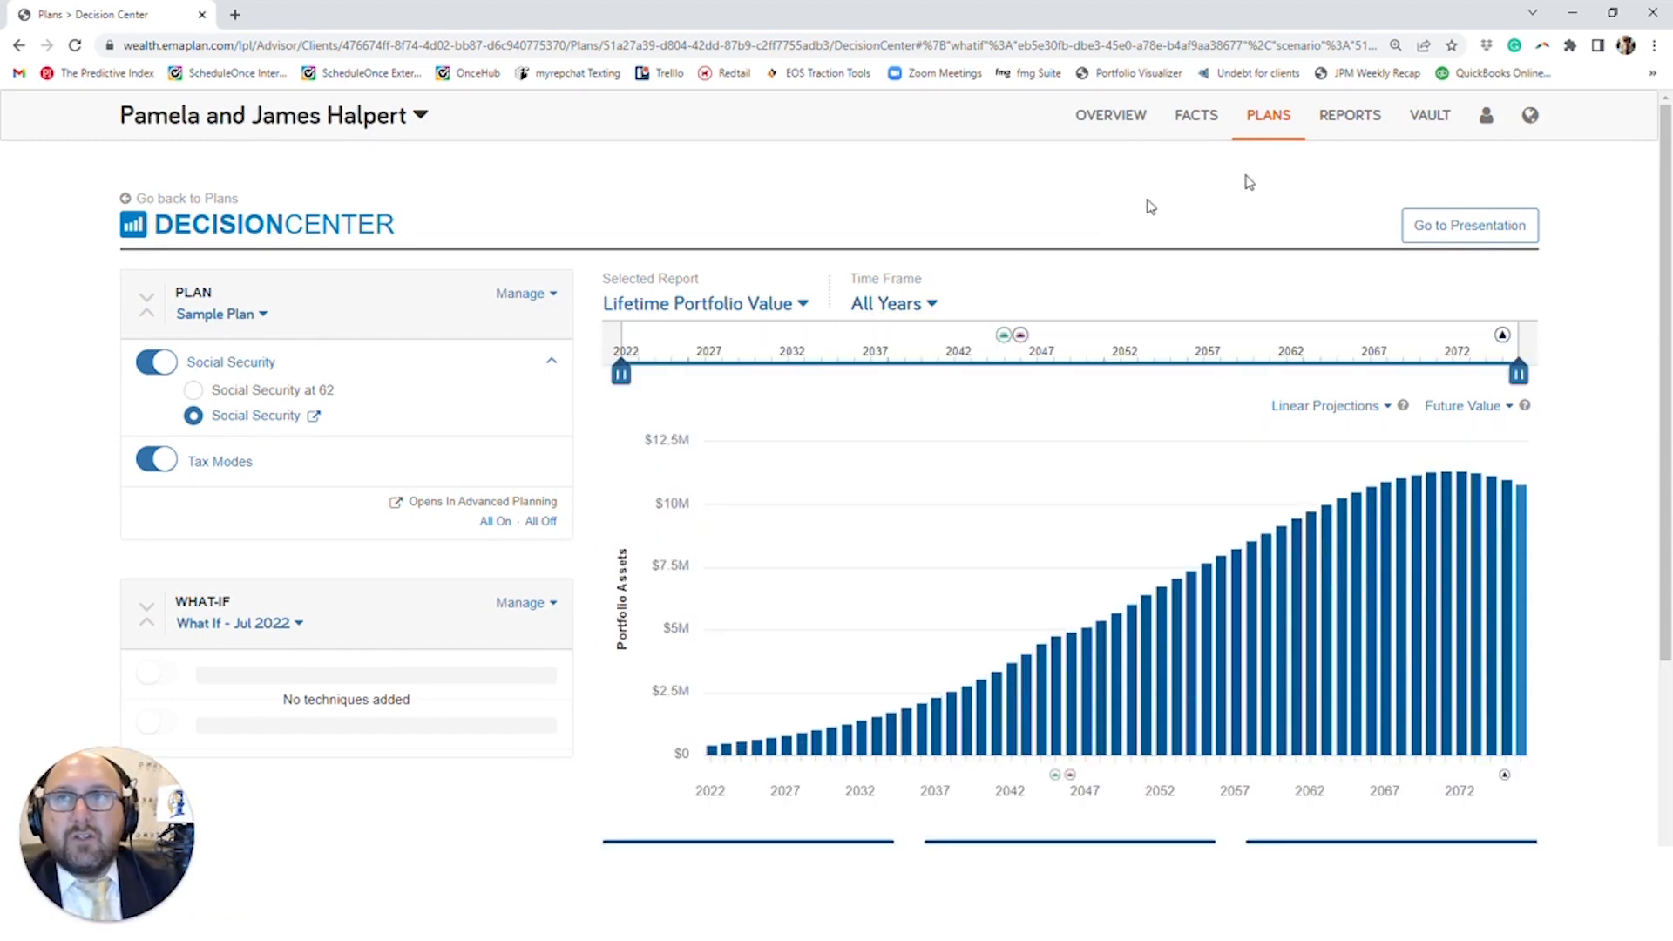
- Open the Cash Flow report and list the what-if scenarios that can be combined with Base Facts
click(1365, 127)
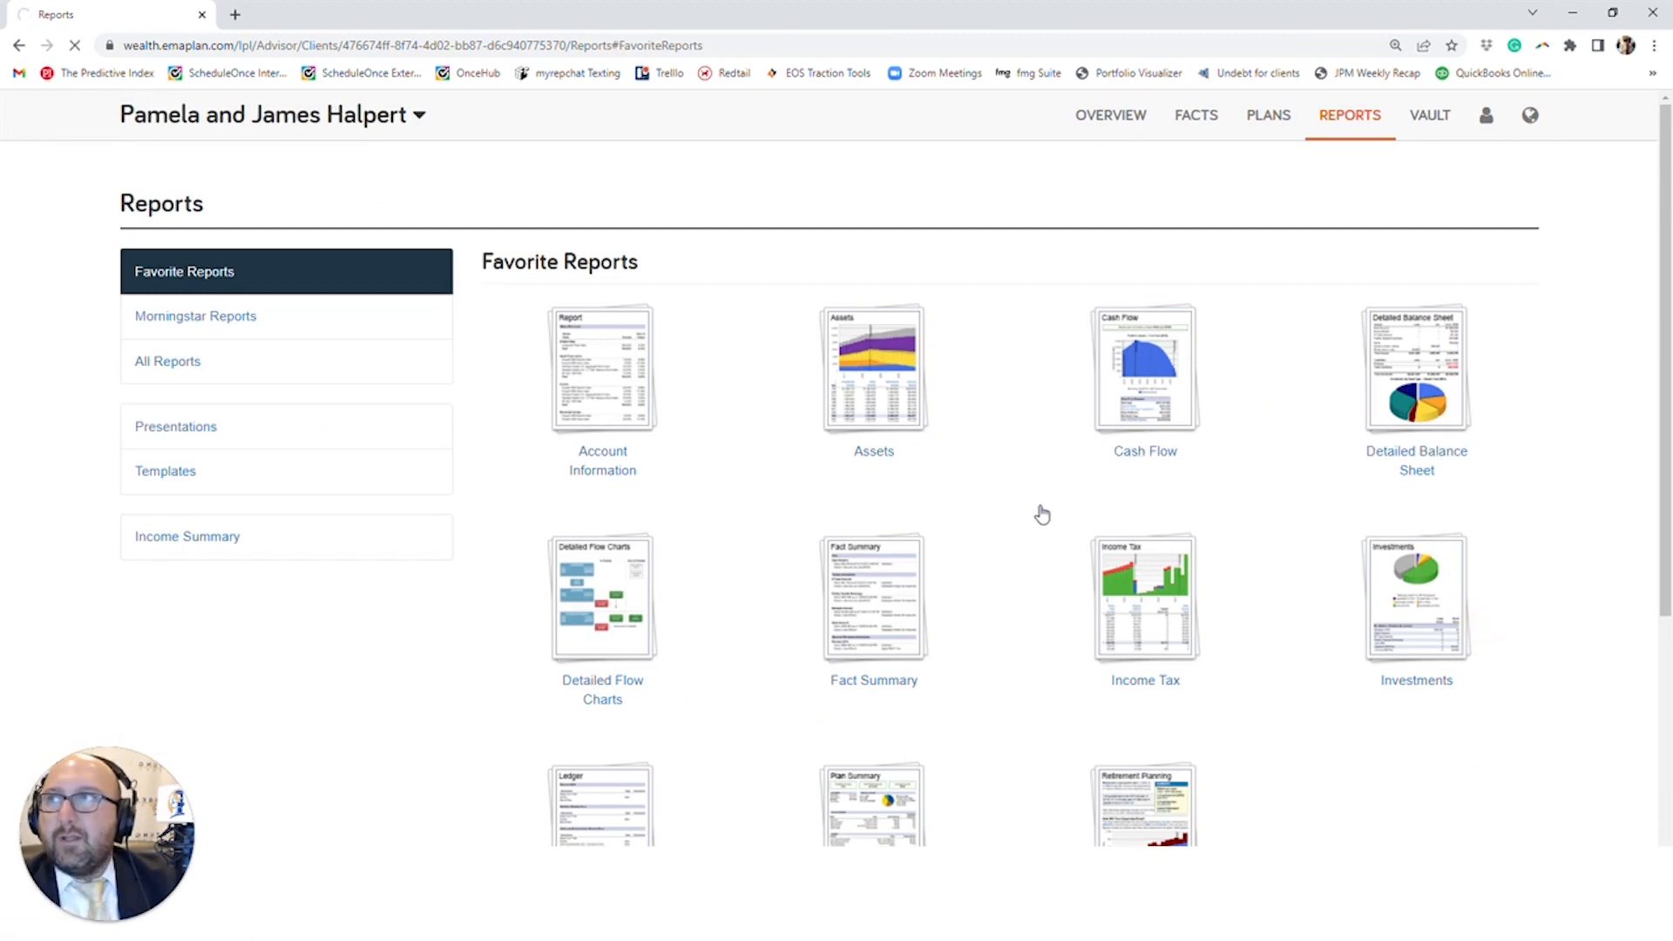
click(607, 322)
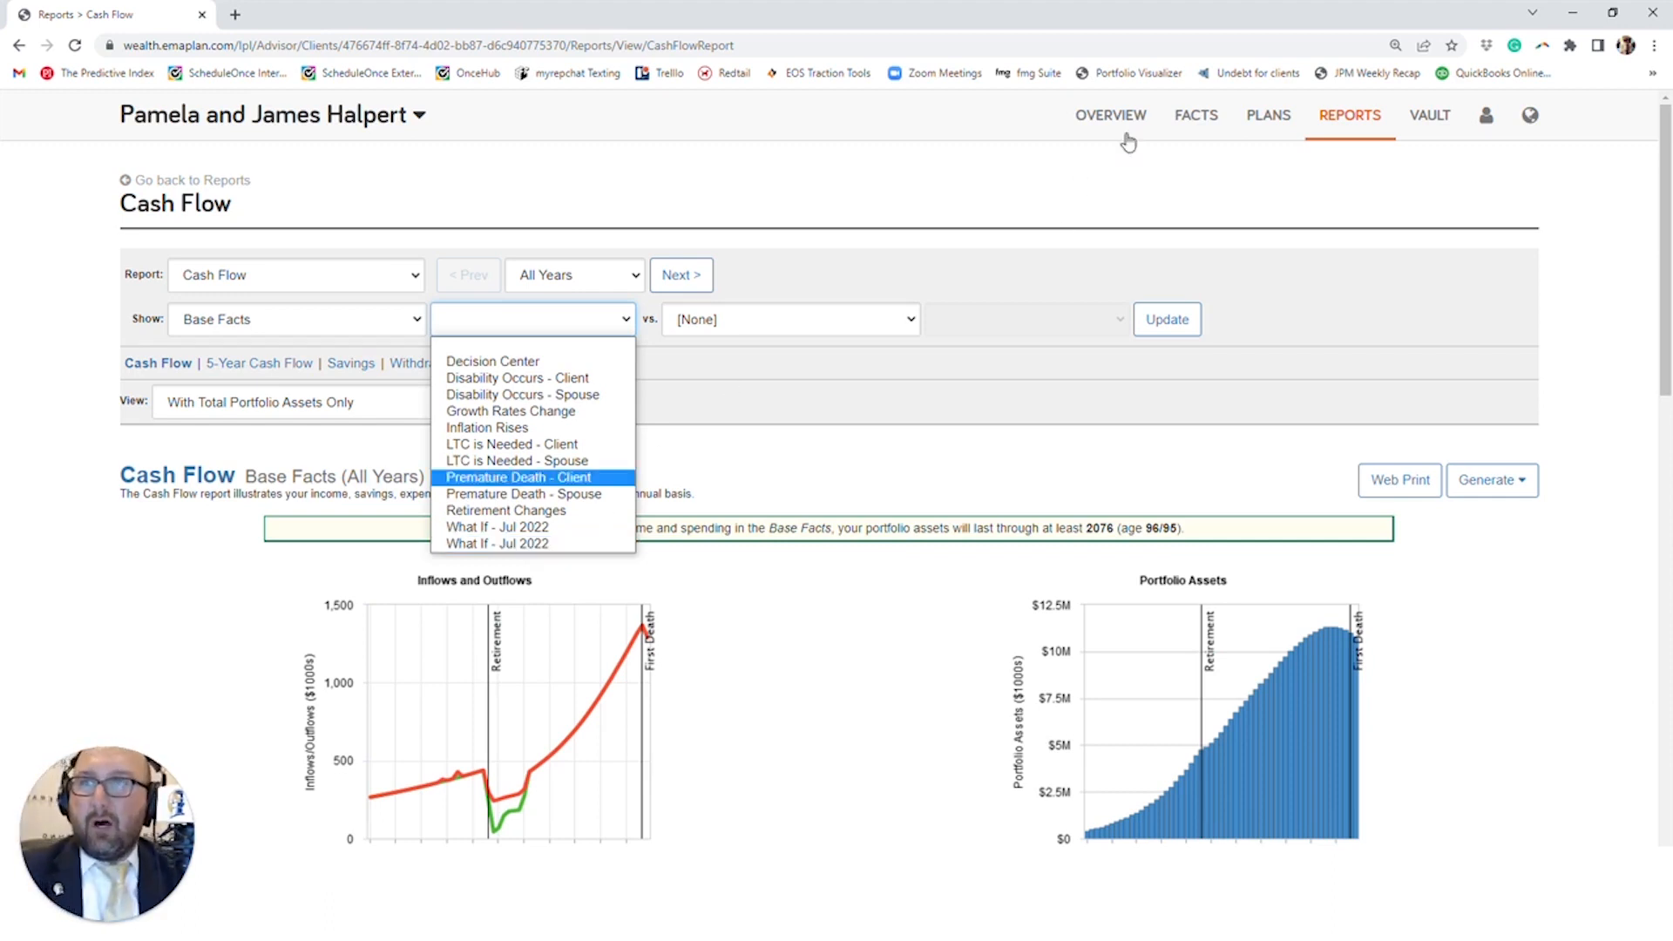
- Return to the Decision Center and select the Alternatives plan in place of Base Facts
click(1281, 117)
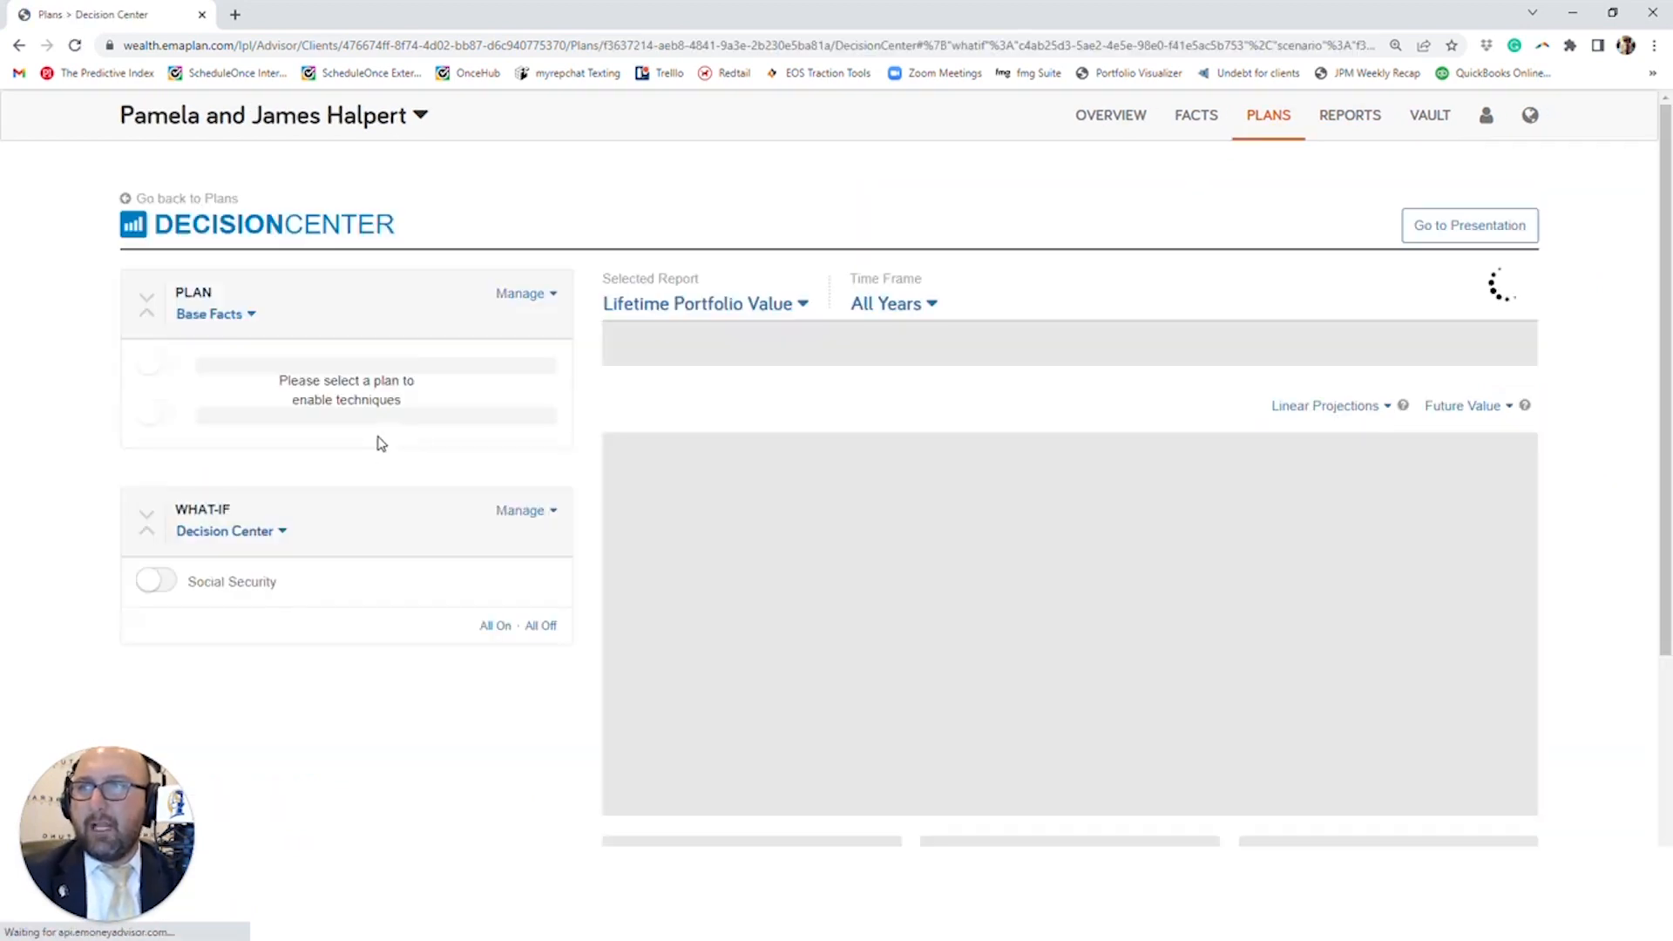
click(219, 321)
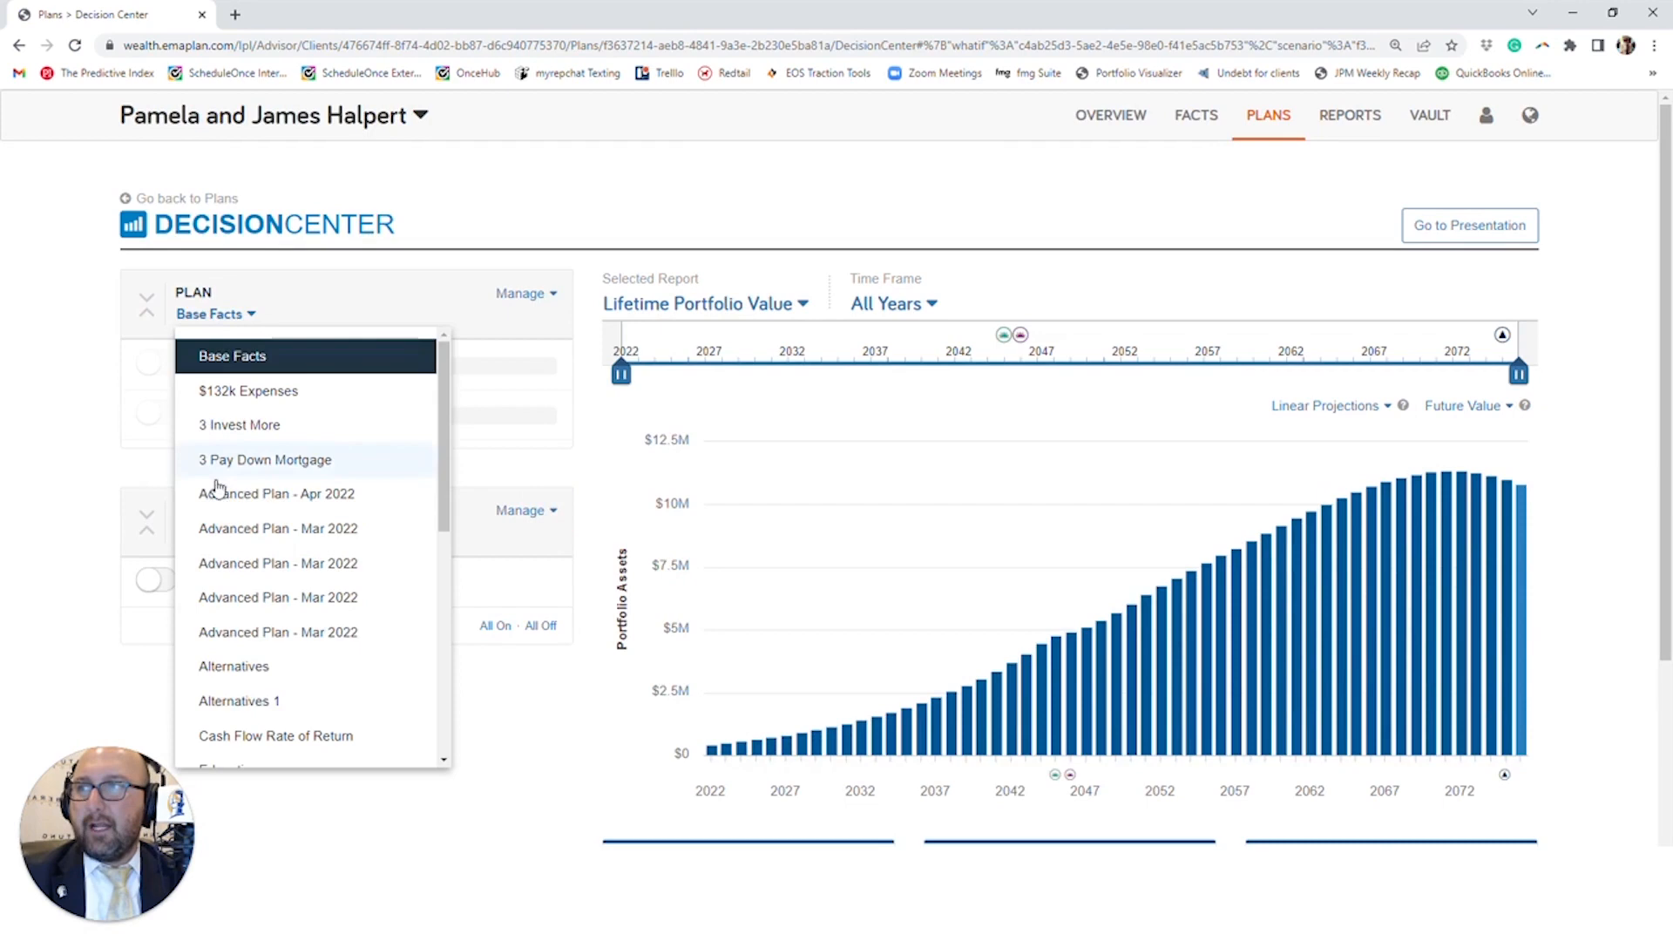
click(262, 664)
scroll(347, 561, down, 3)
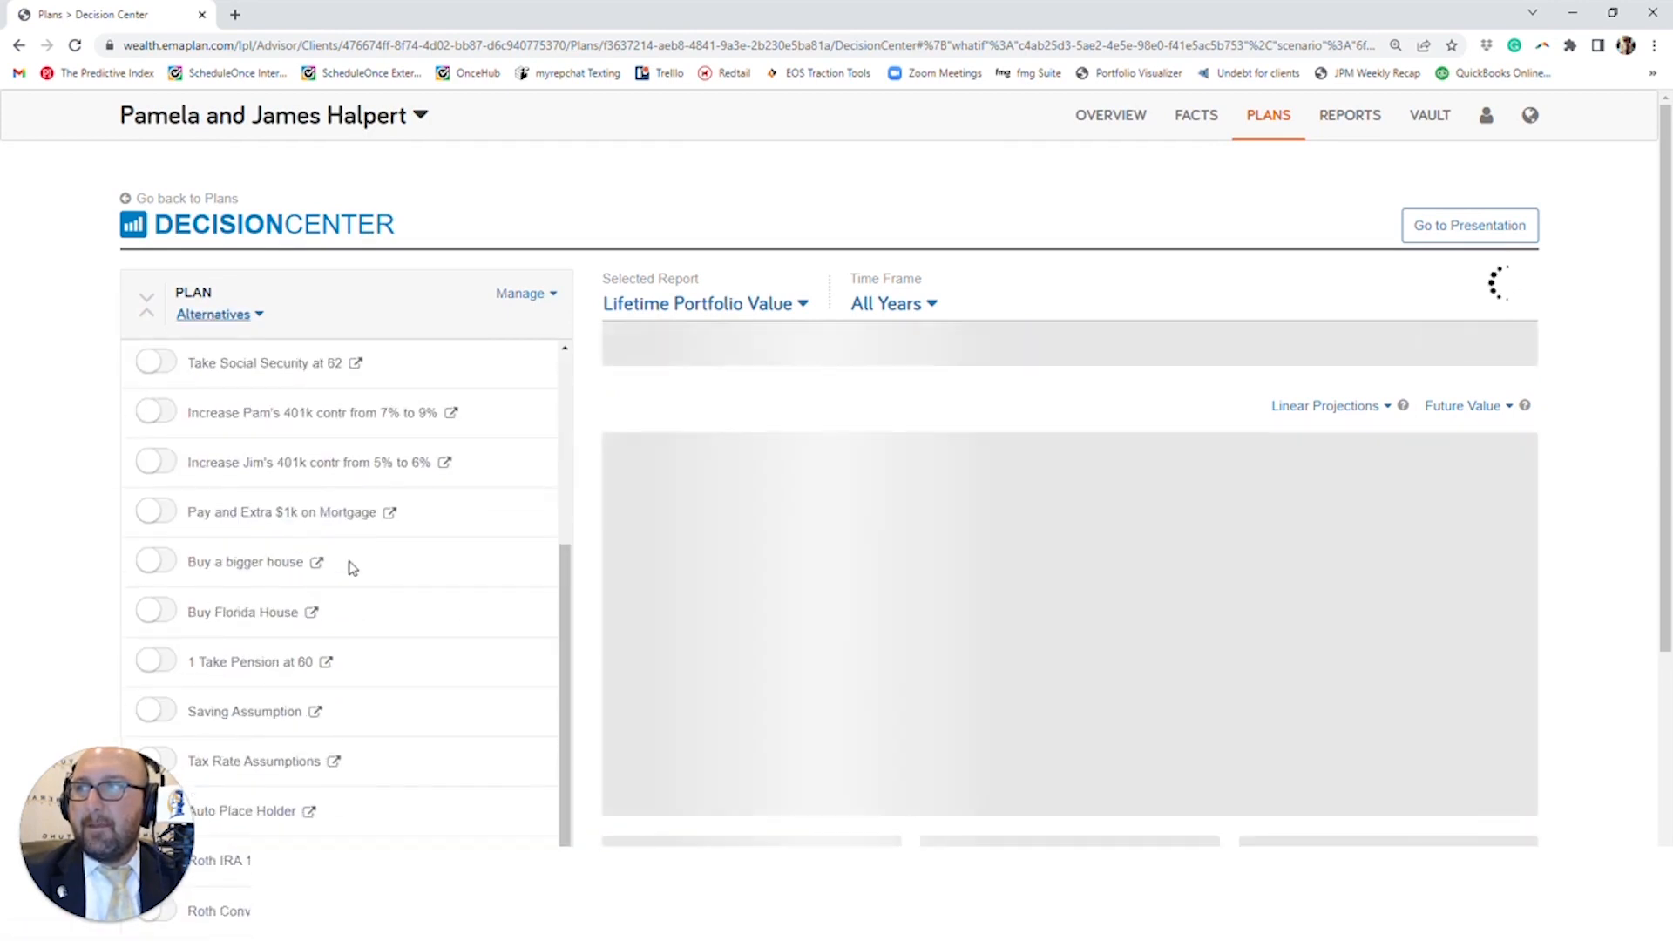
scroll(122, 524, down, 5)
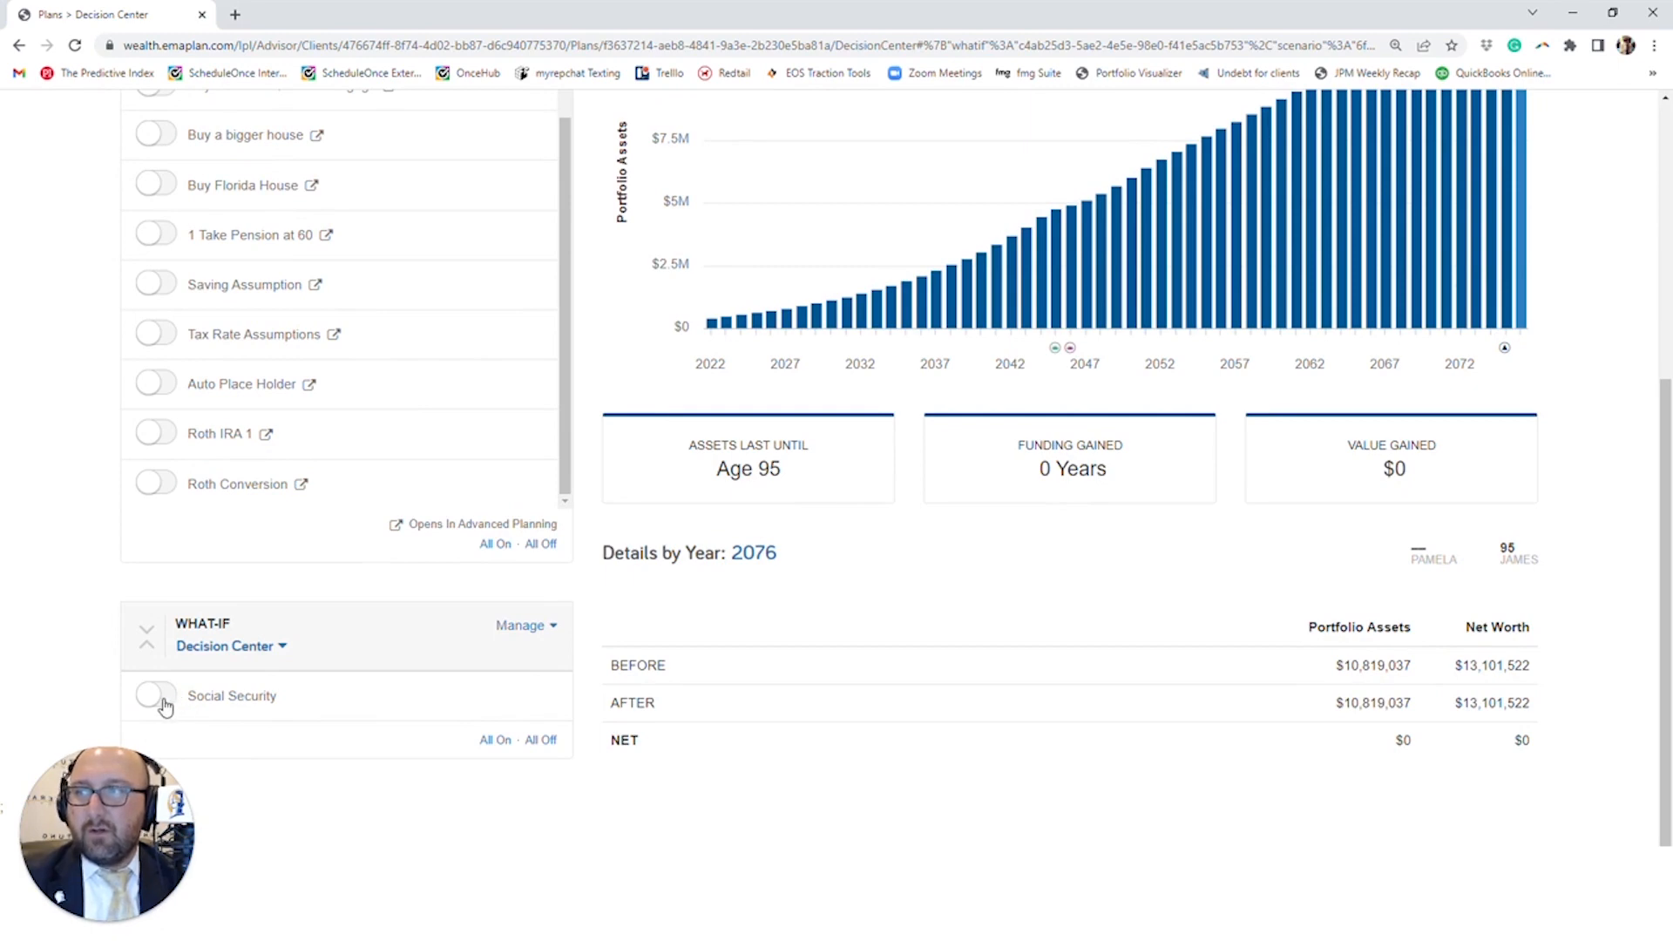
- Apply the LTC is Needed - Client what-if and review its Health Event technique alongside the Alternatives plan's techniques
click(225, 645)
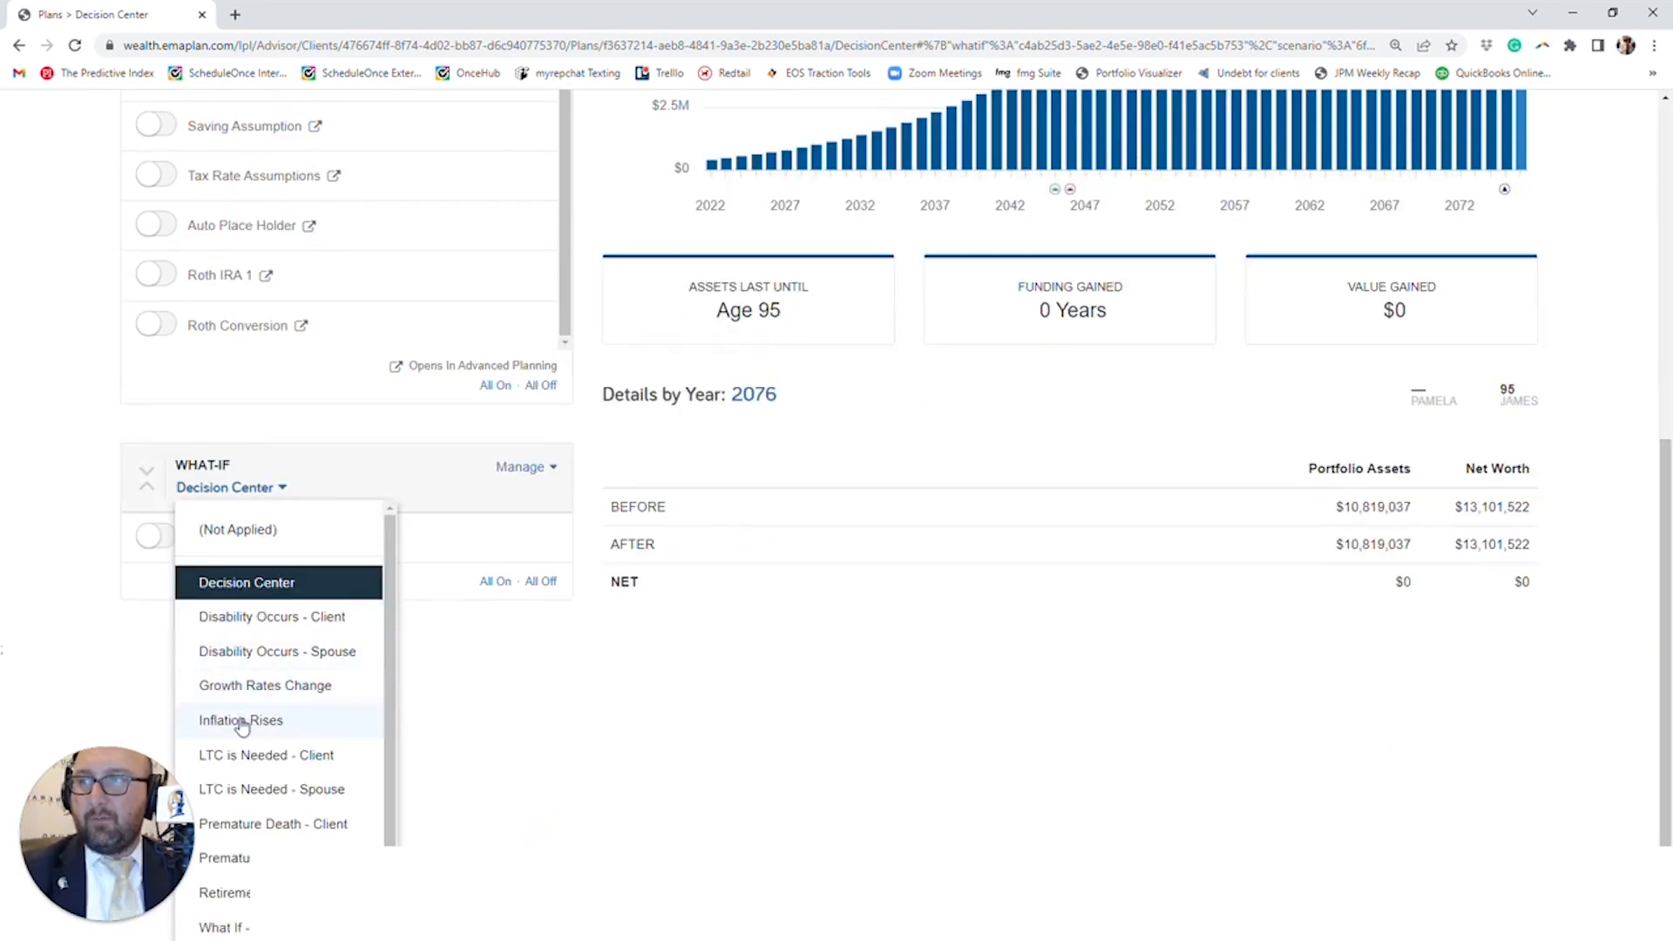
scroll(244, 719, down, 1)
click(262, 704)
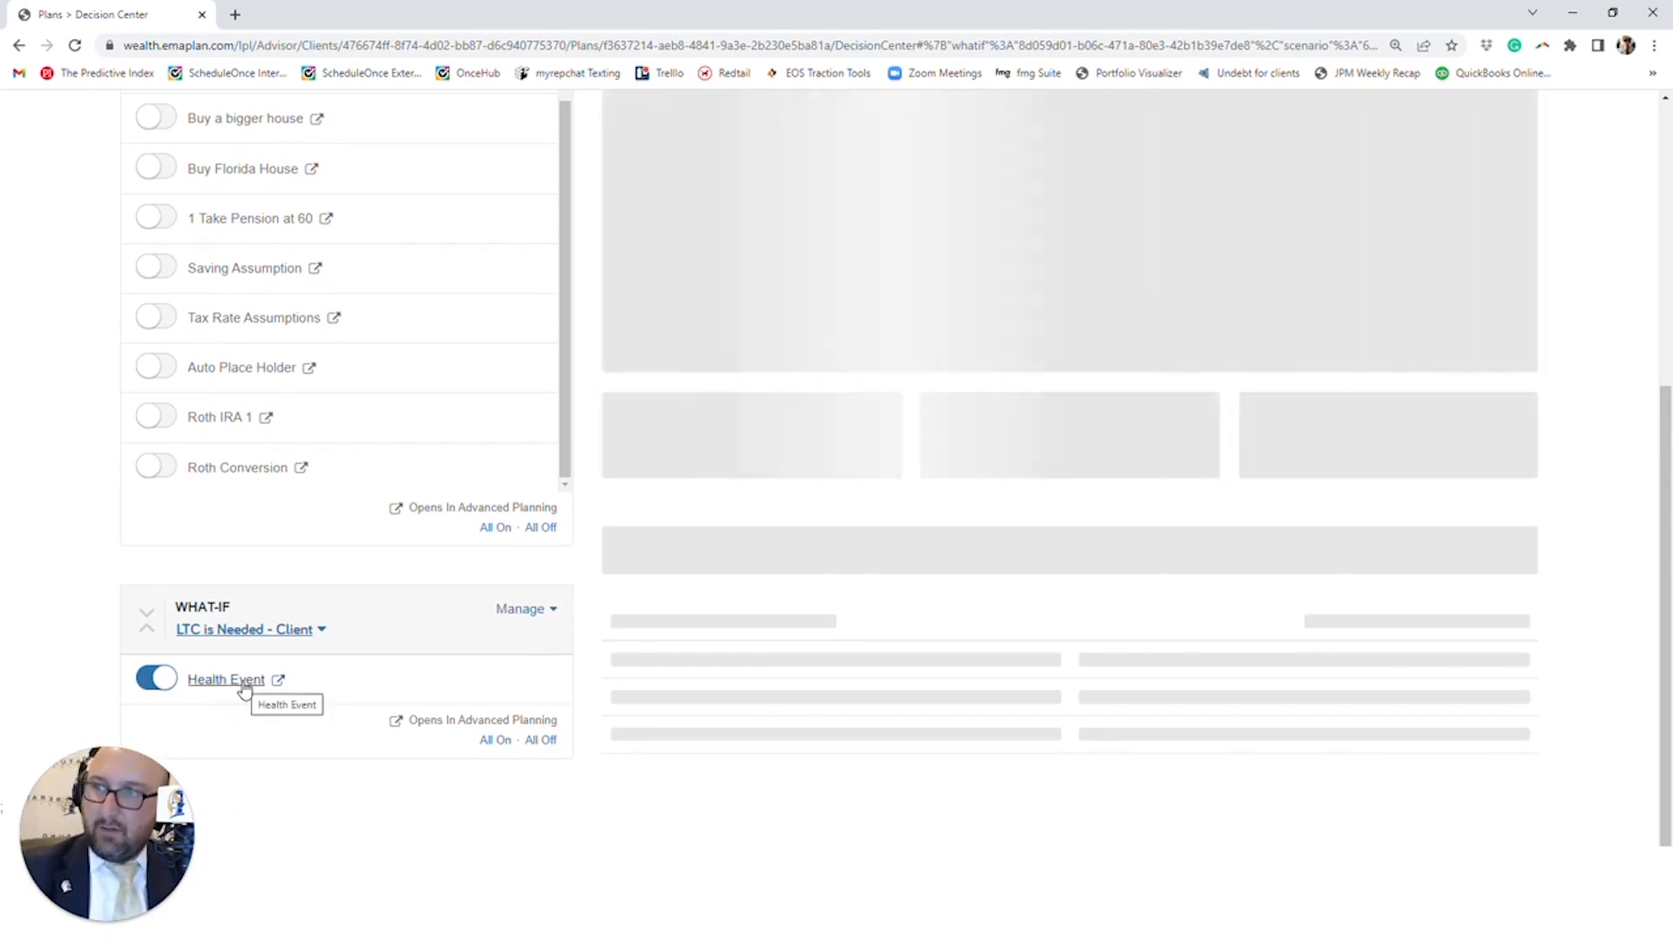
scroll(246, 690, up, 1)
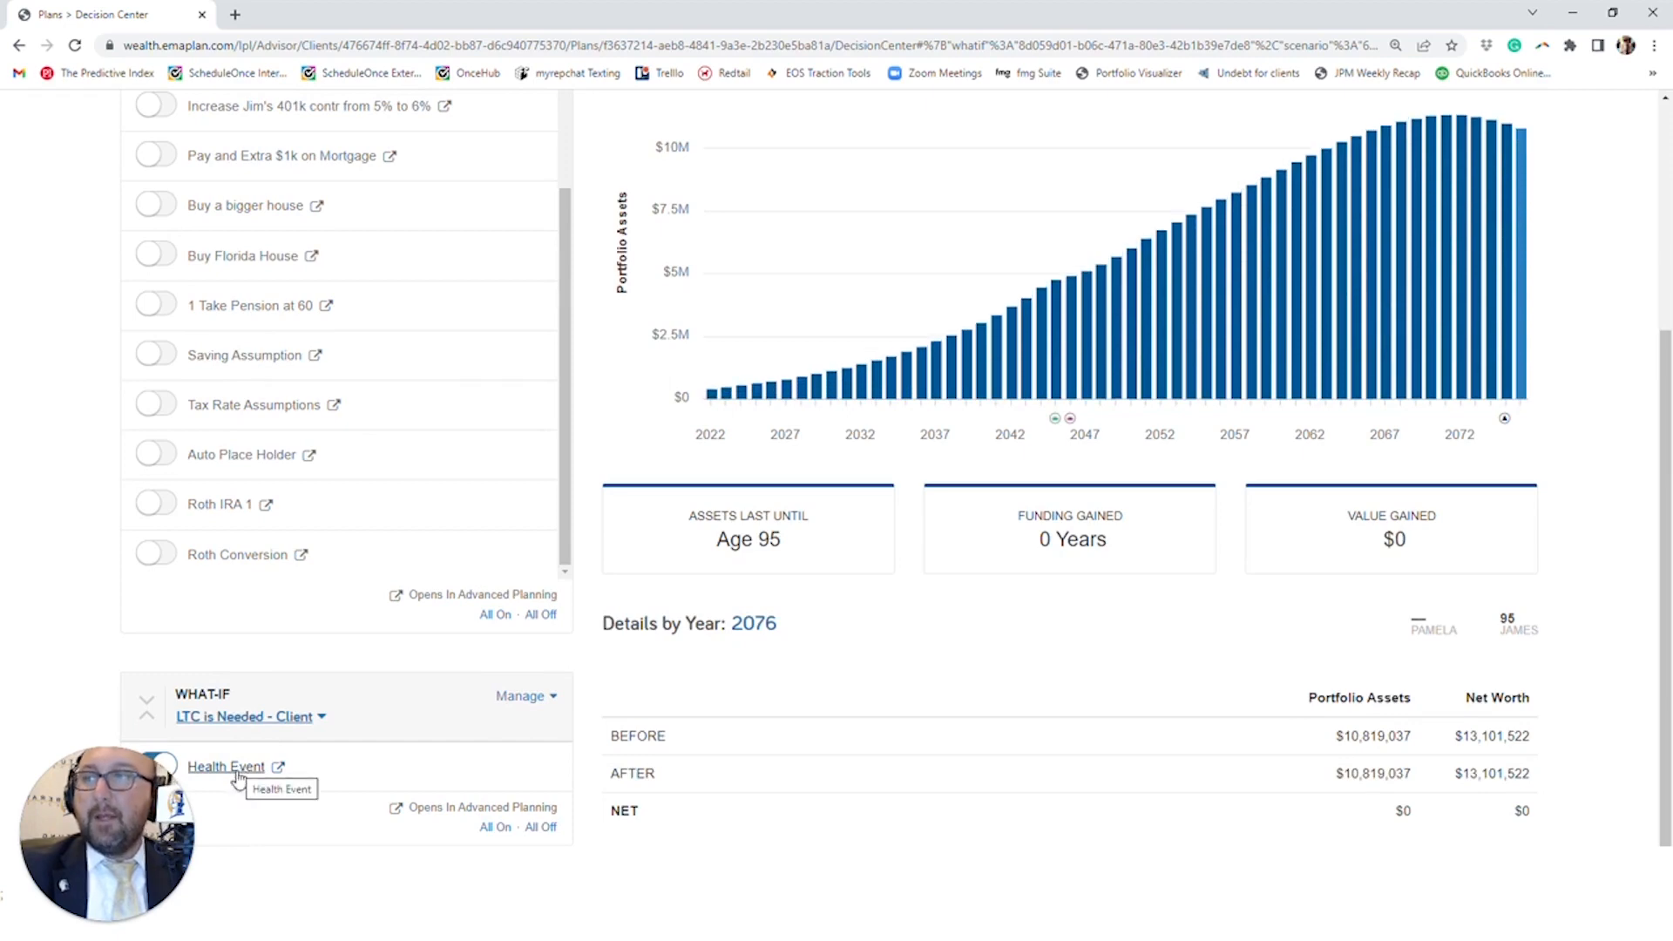
scroll(240, 778, up, 1)
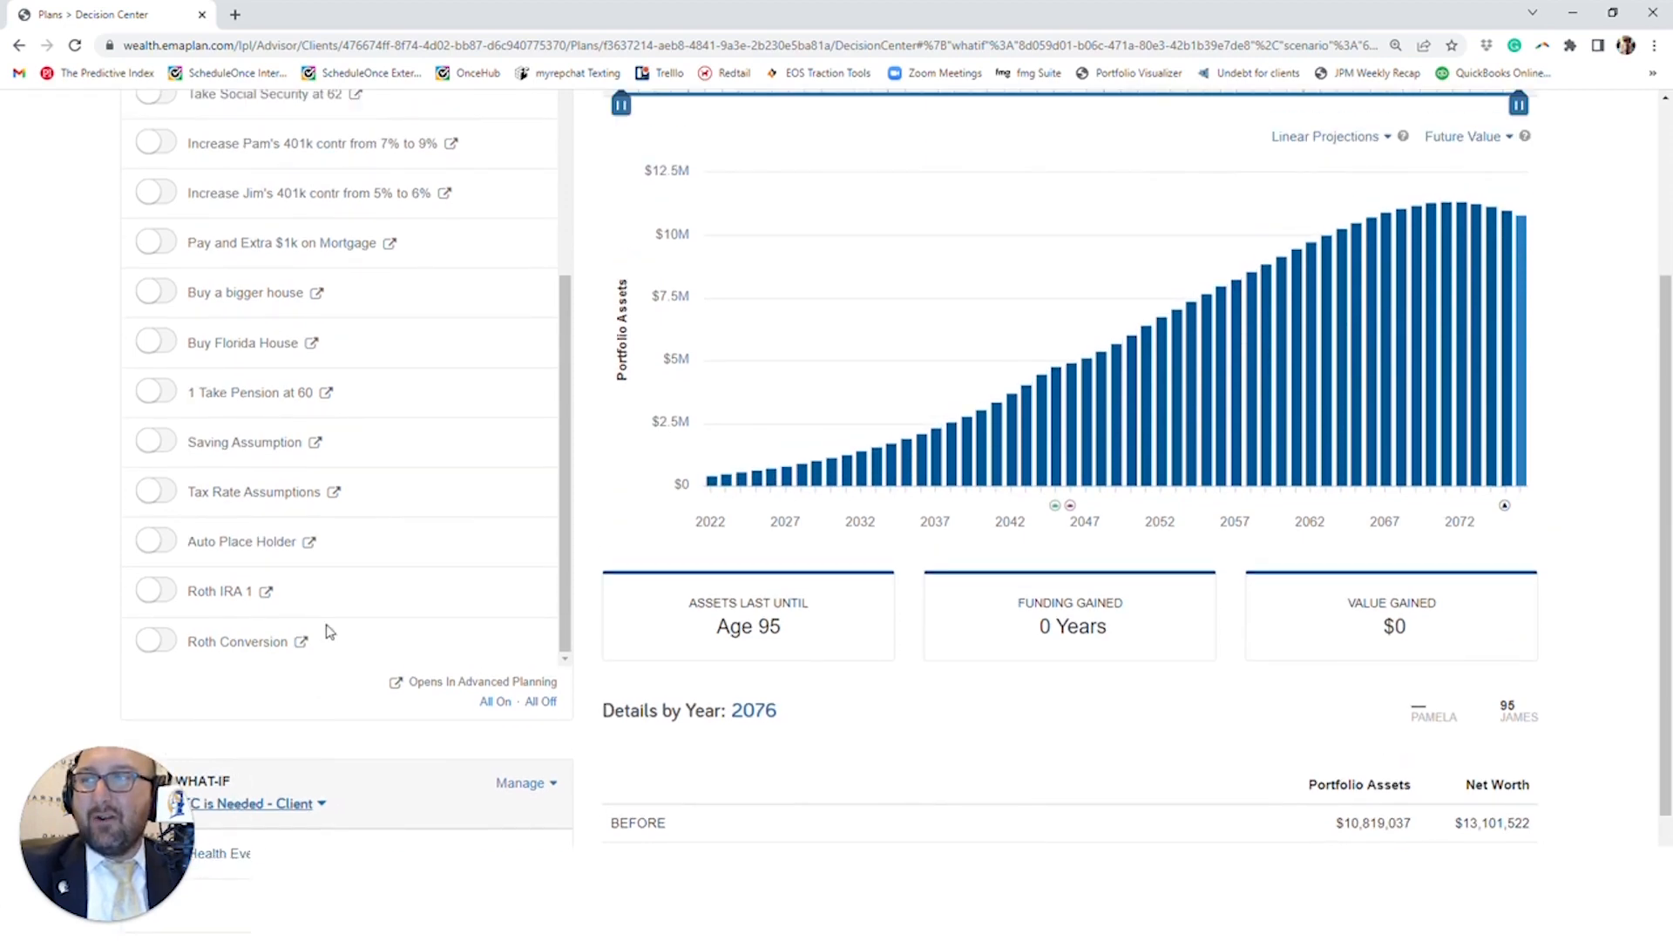
scroll(318, 601, up, 2)
scroll(325, 628, up, 4)
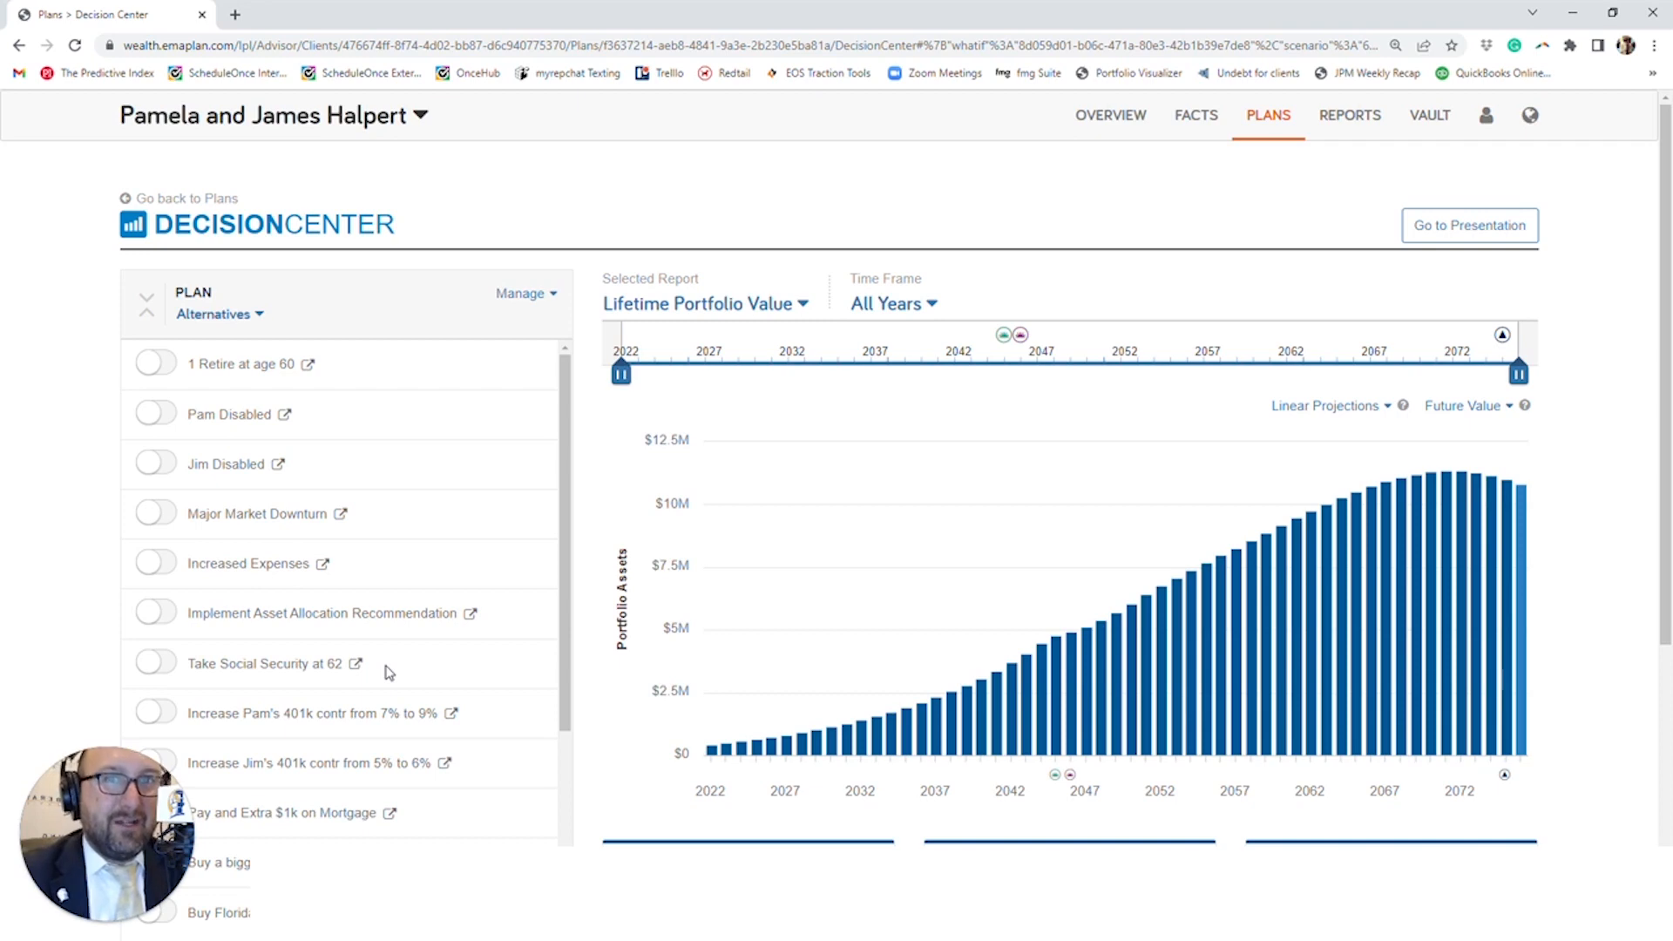
scroll(409, 676, down, 8)
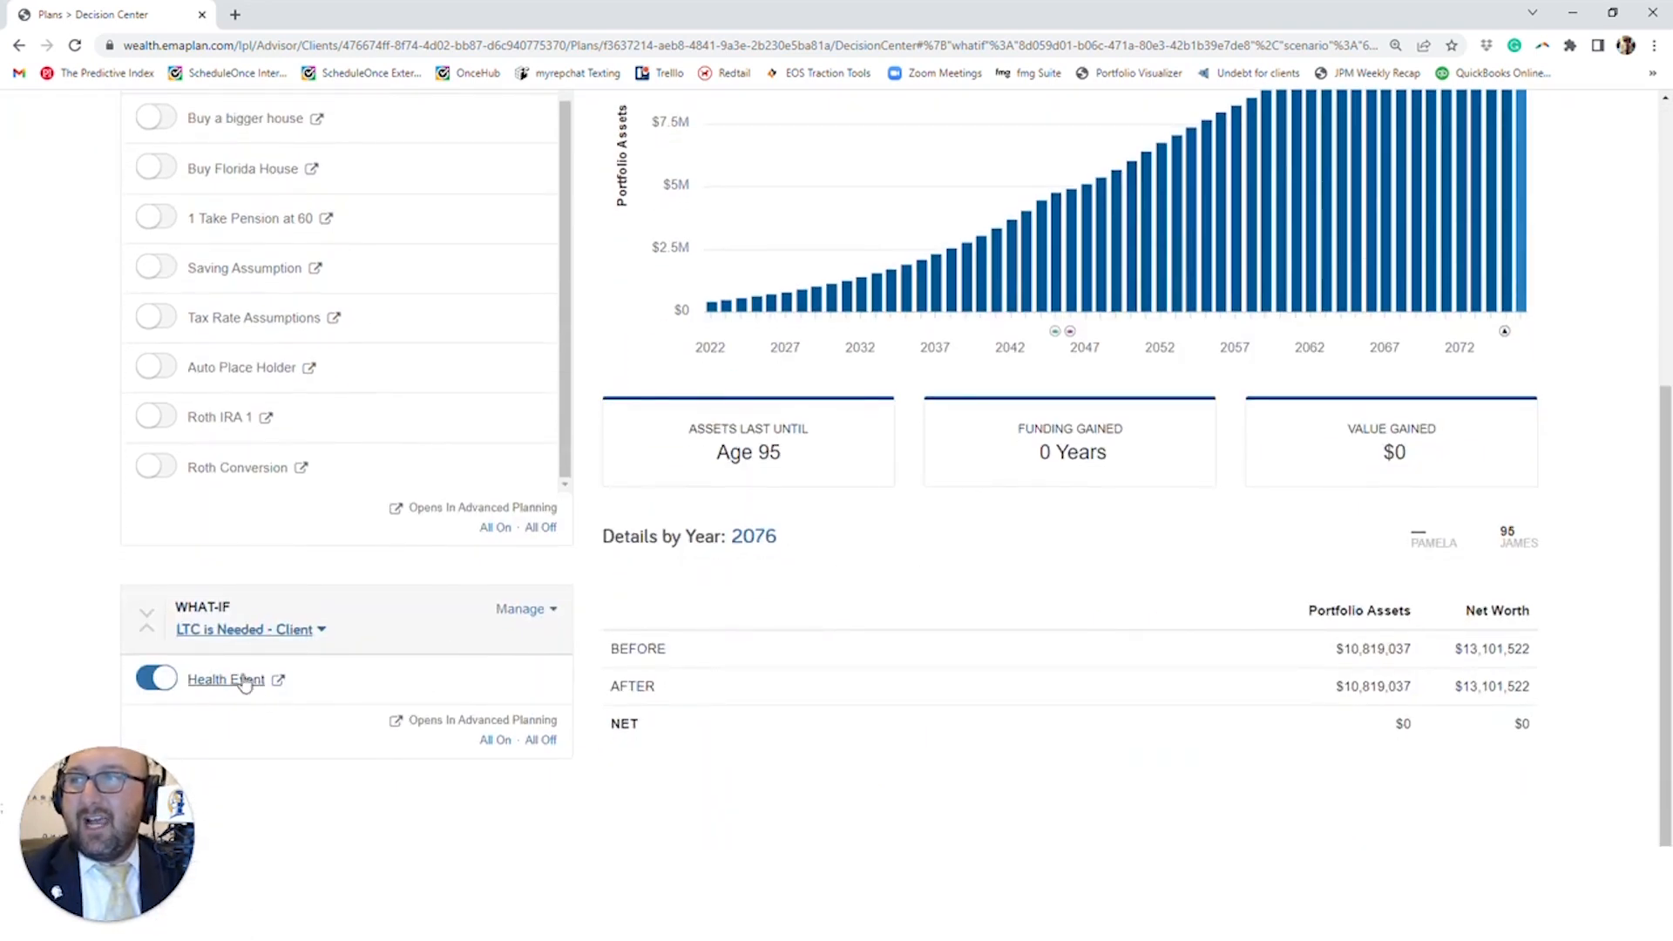
- Check the management options for the current what-if and apply What If - Jul 2022 in its place
click(521, 610)
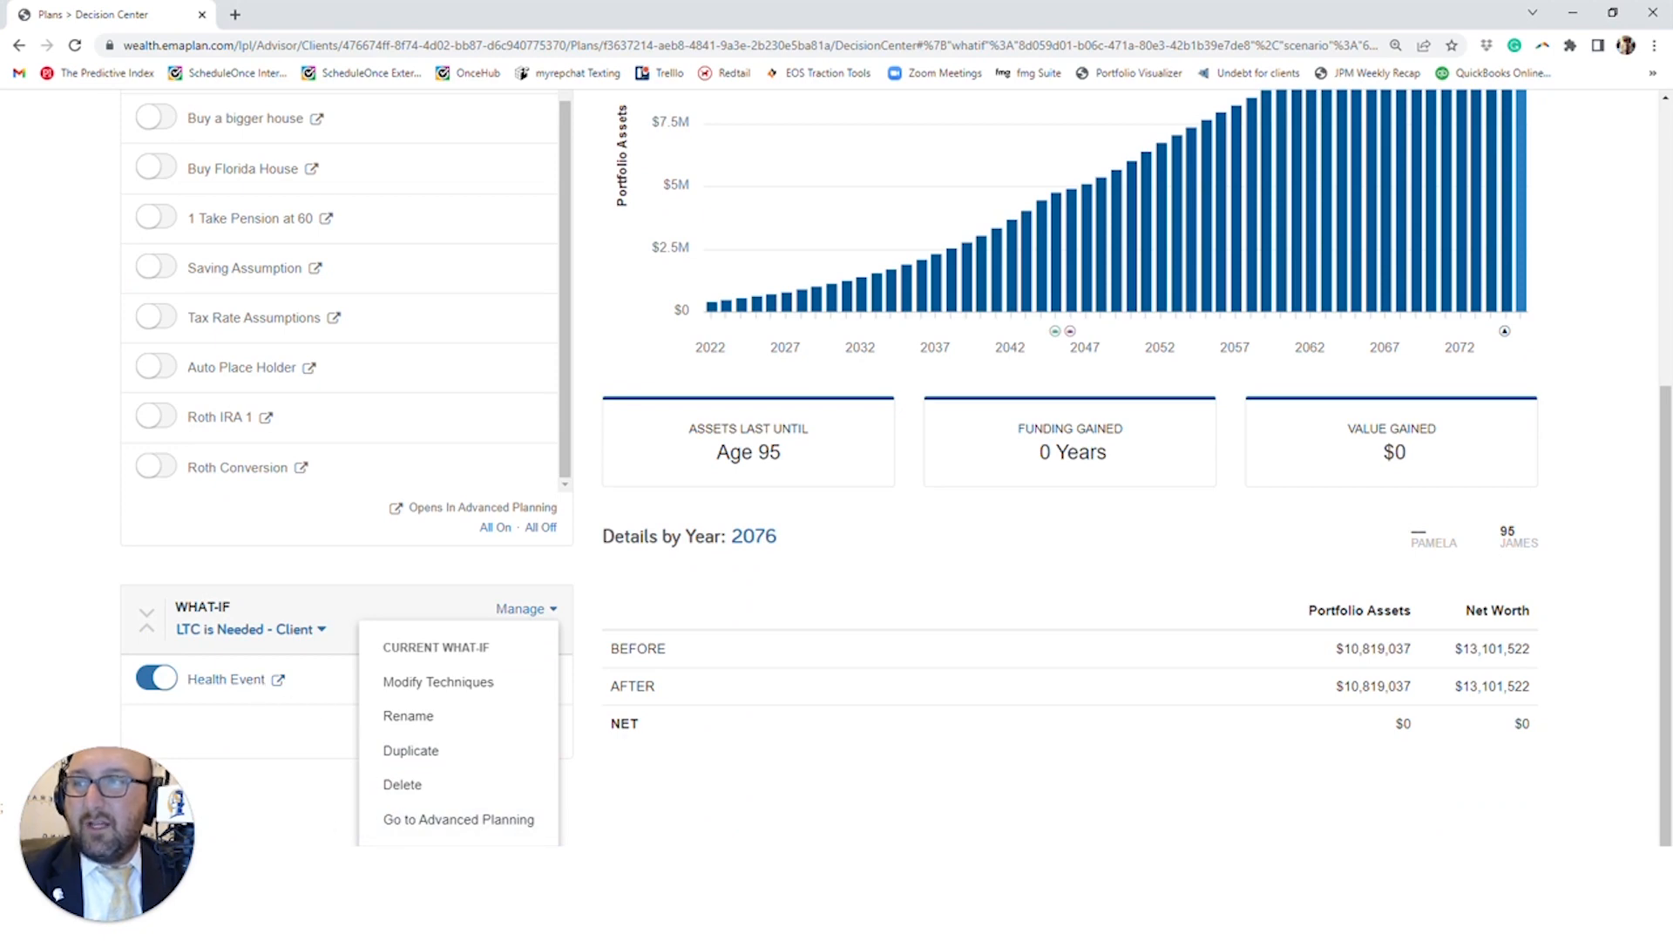
click(286, 633)
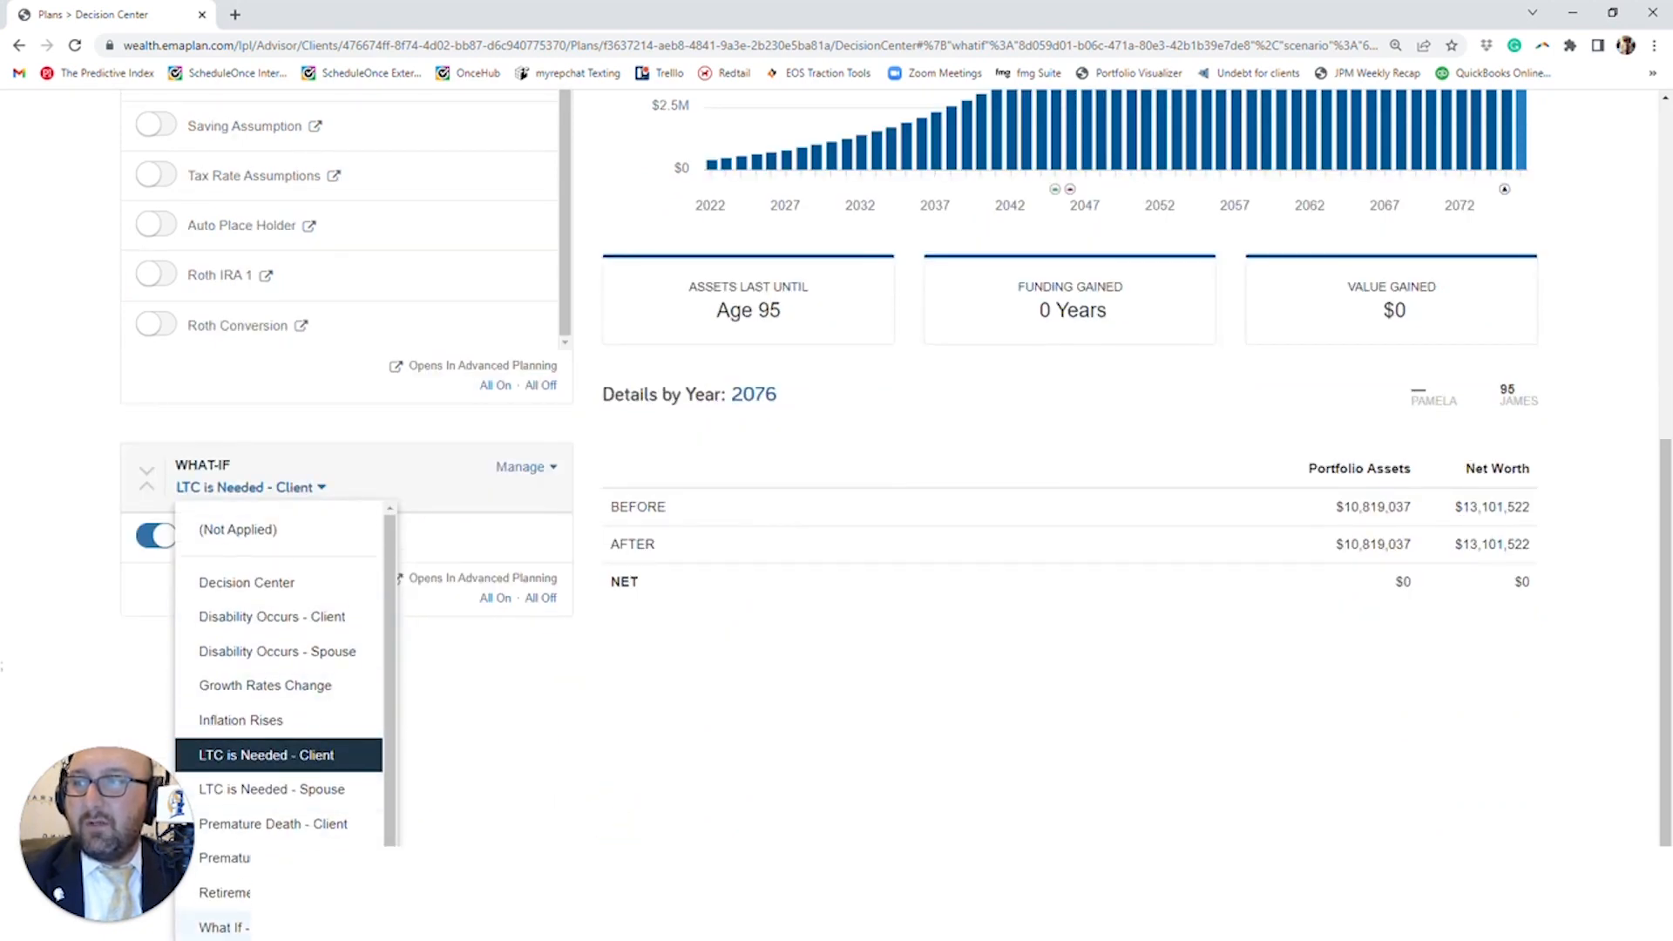
click(224, 927)
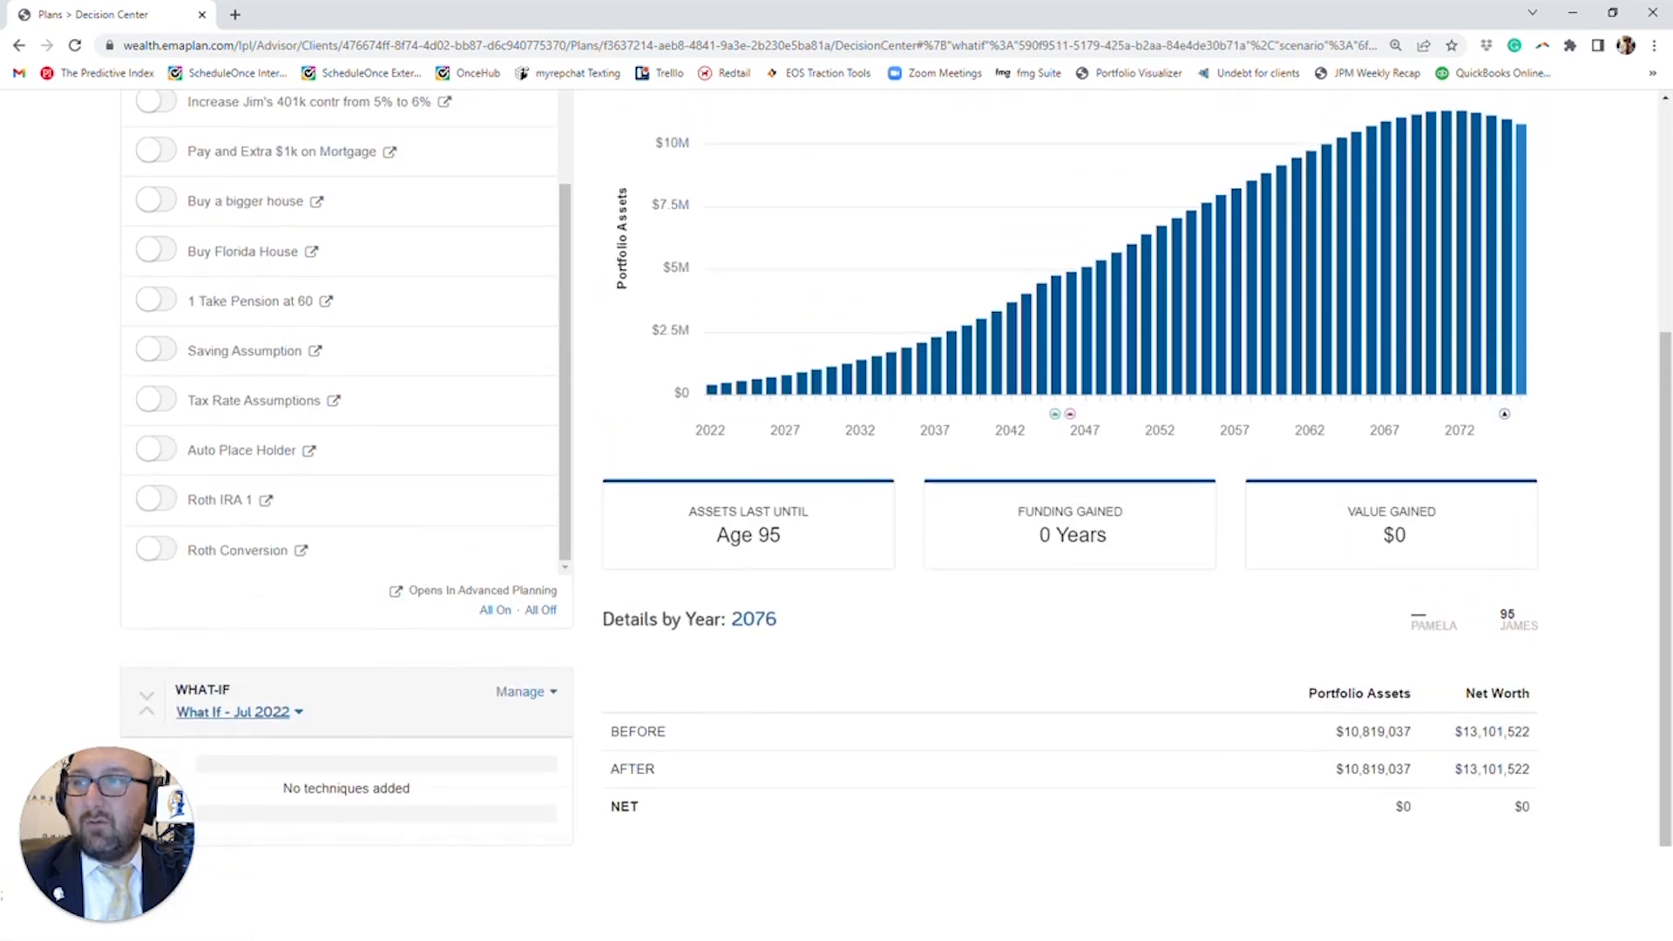
- Check the management options for What If - Jul 2022 and look over the Alternatives plan's techniques above it
scroll(344, 776, down, 1)
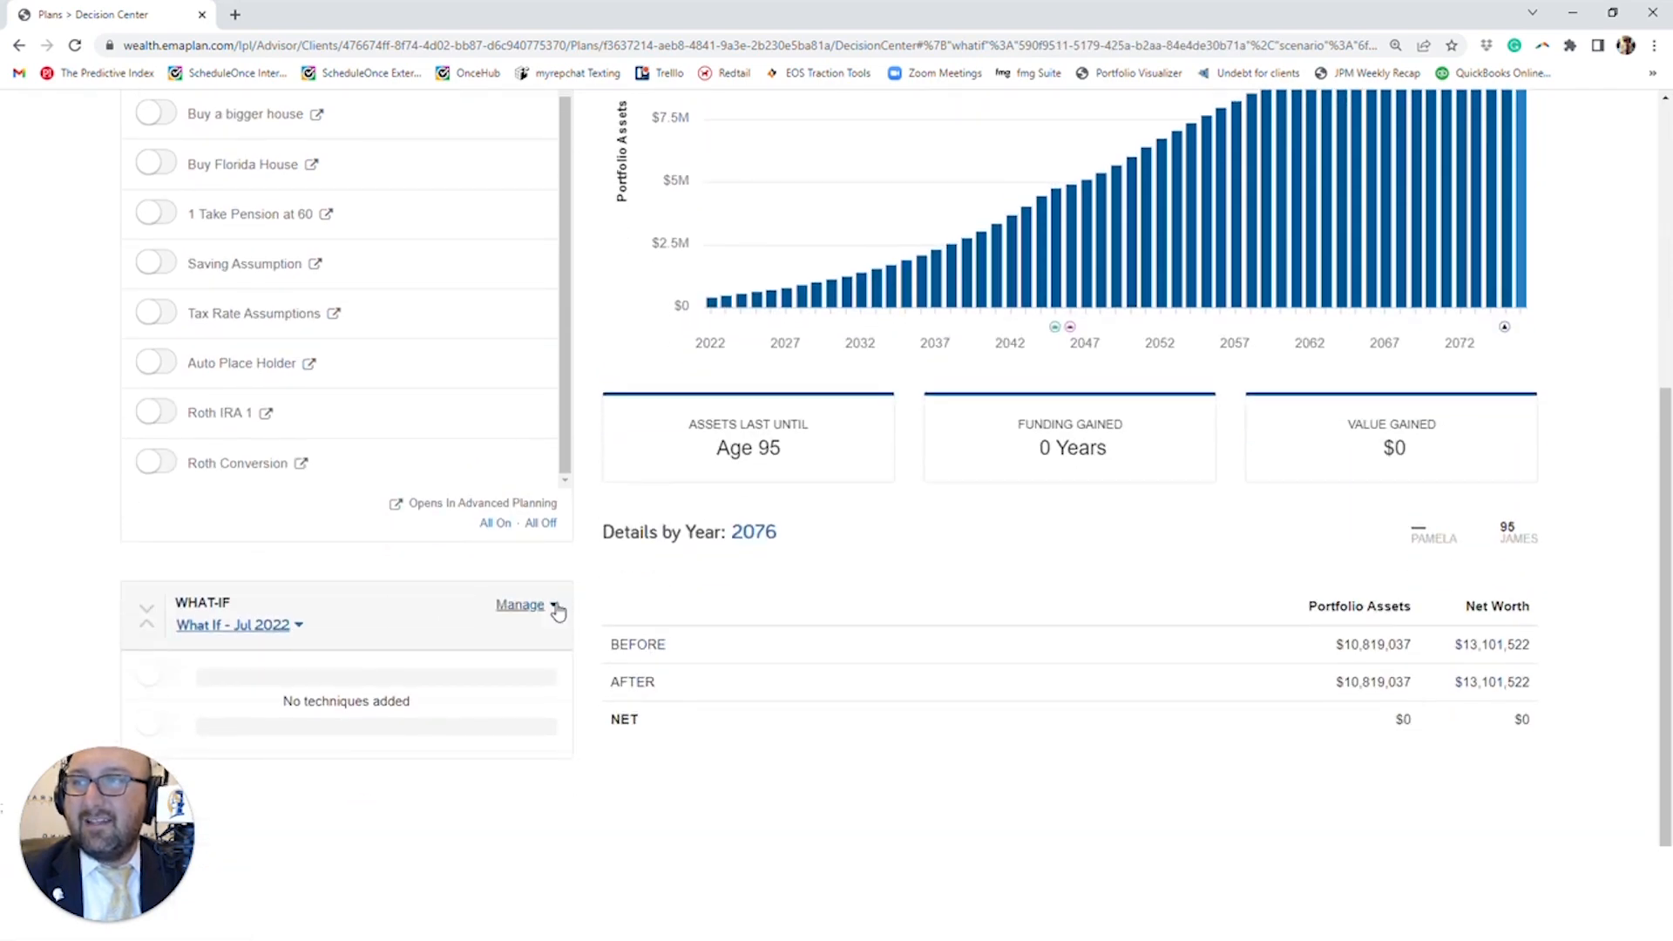
click(547, 606)
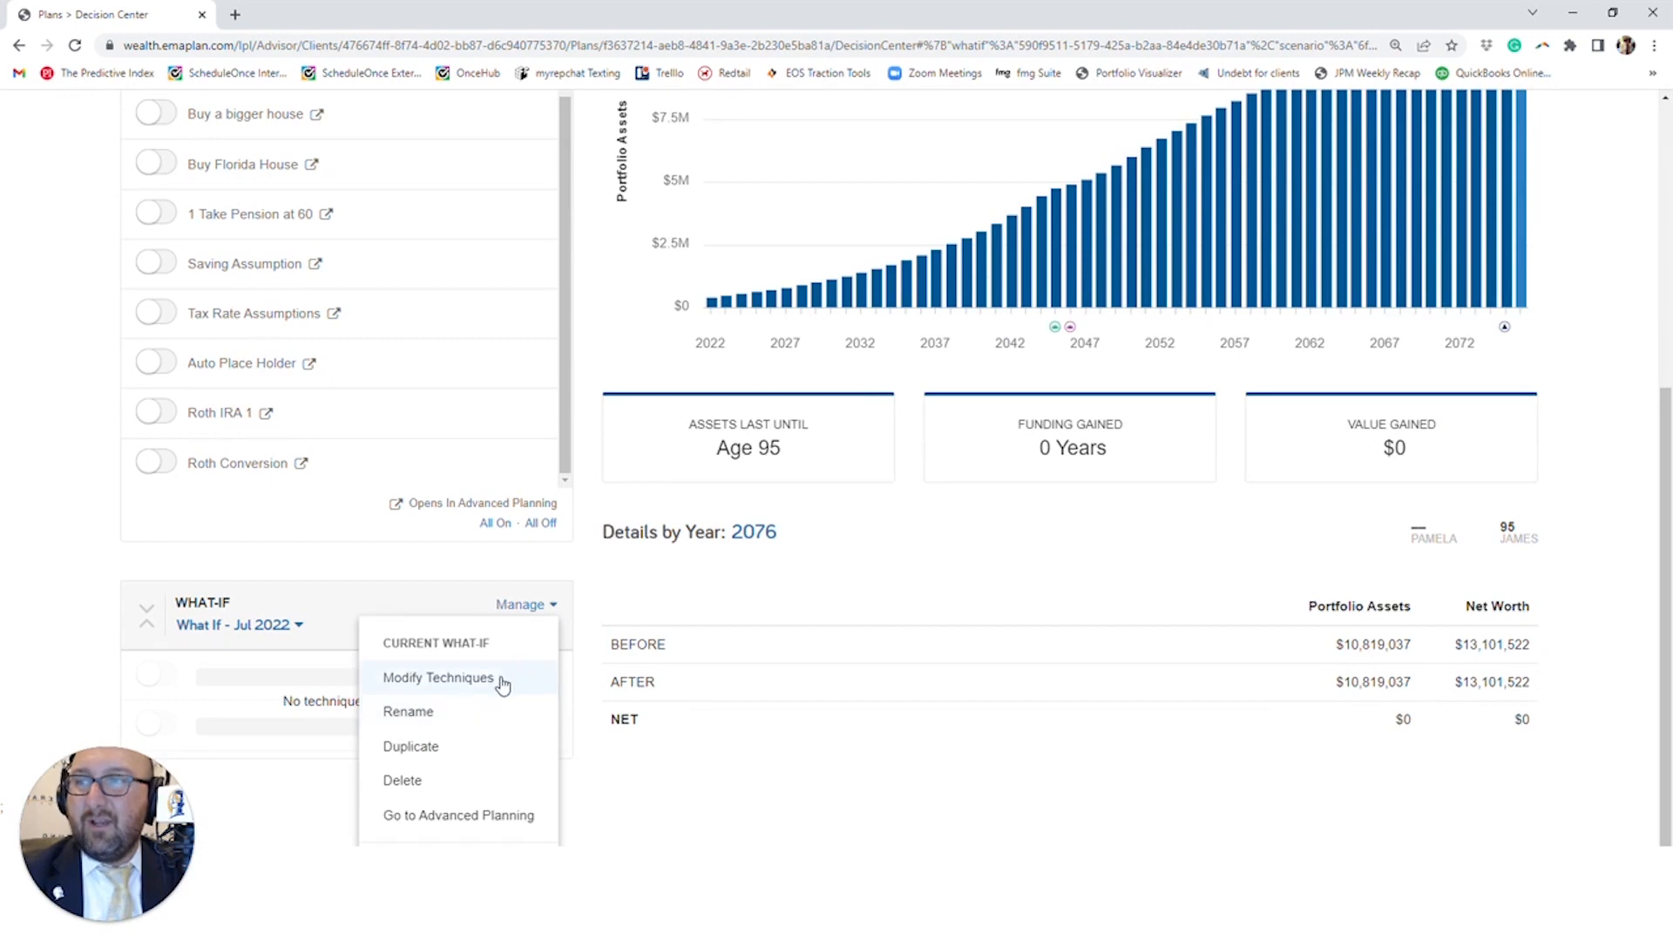
click(502, 685)
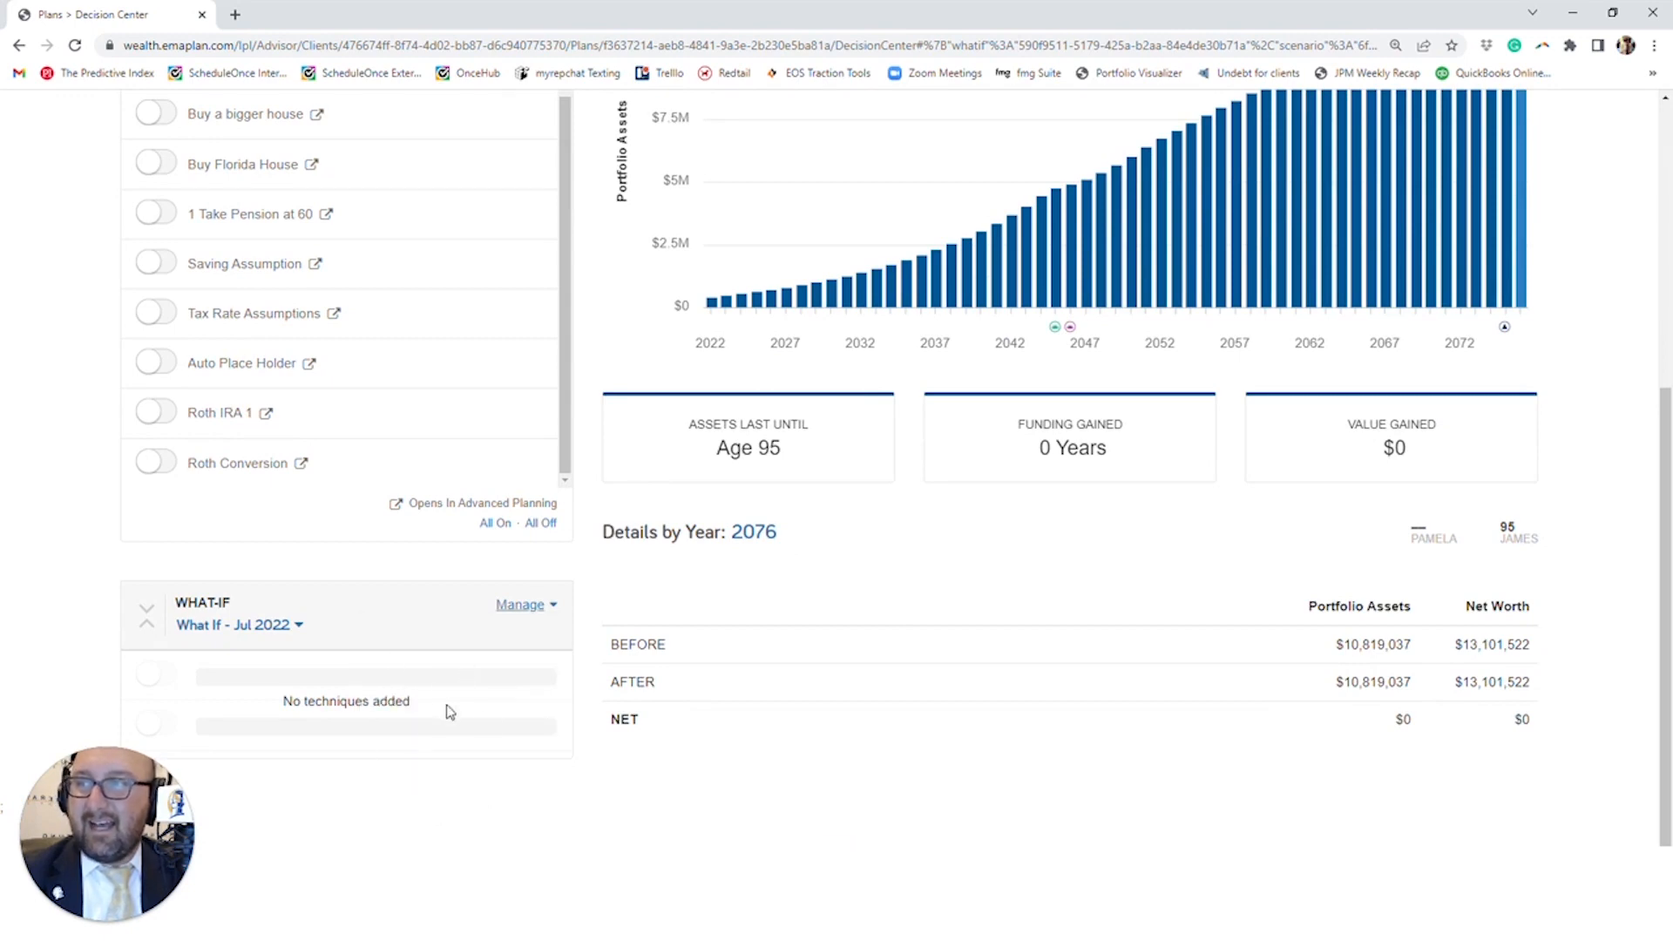
click(514, 606)
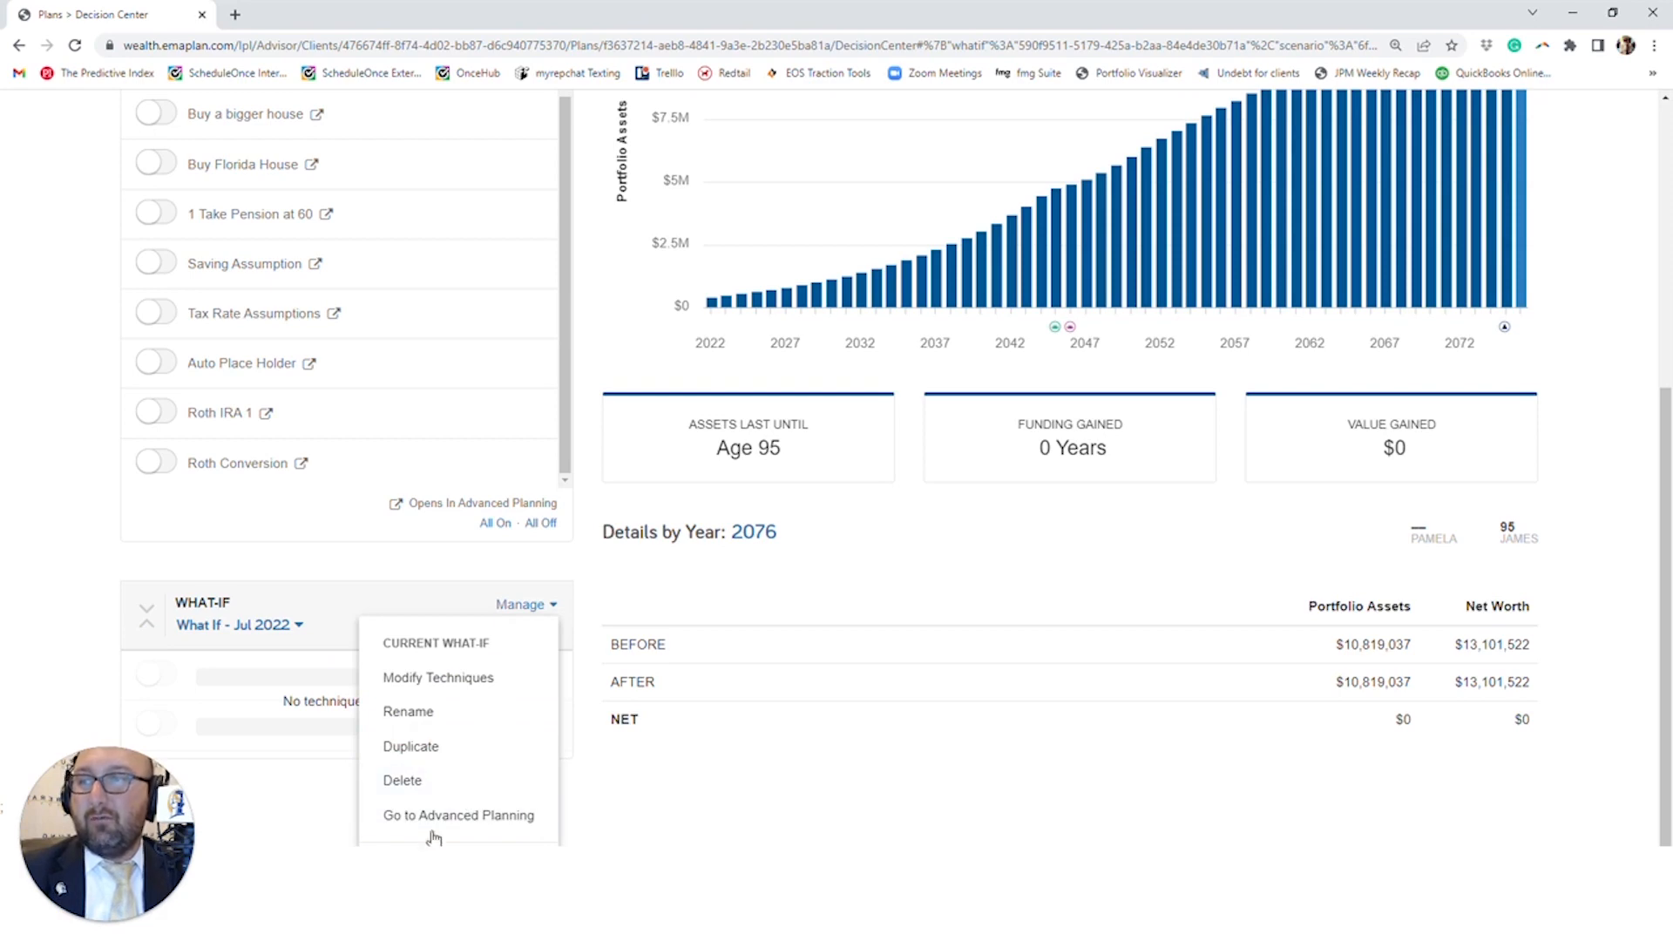
click(459, 677)
scroll(468, 676, up, 6)
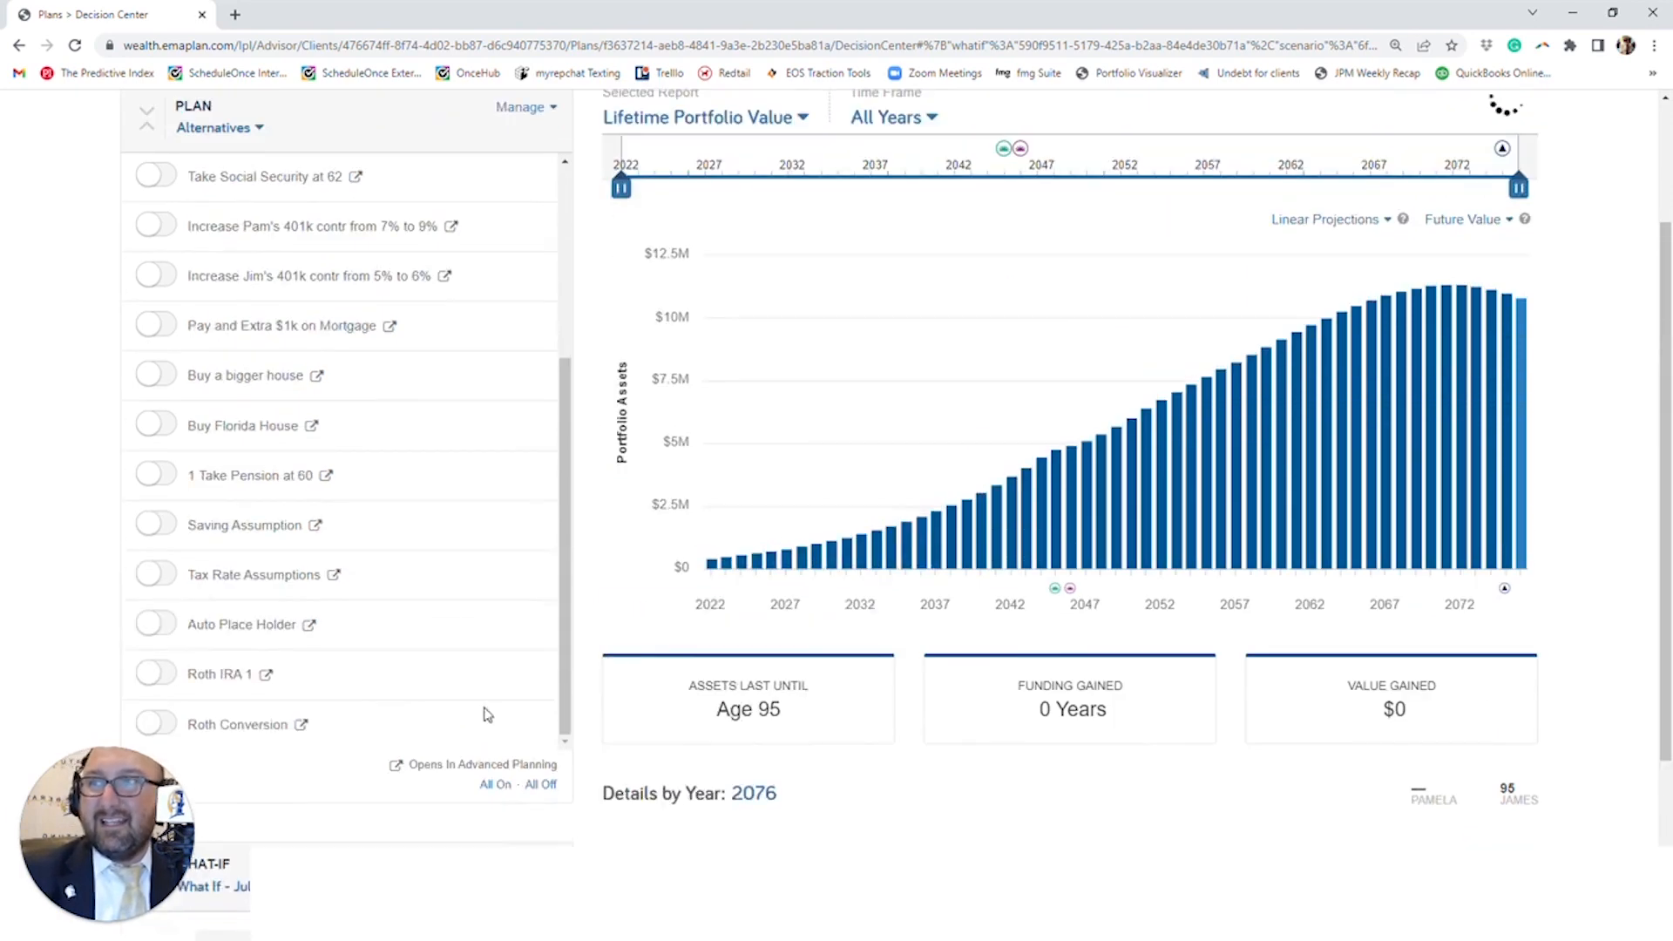
scroll(485, 723, up, 2)
scroll(392, 615, down, 3)
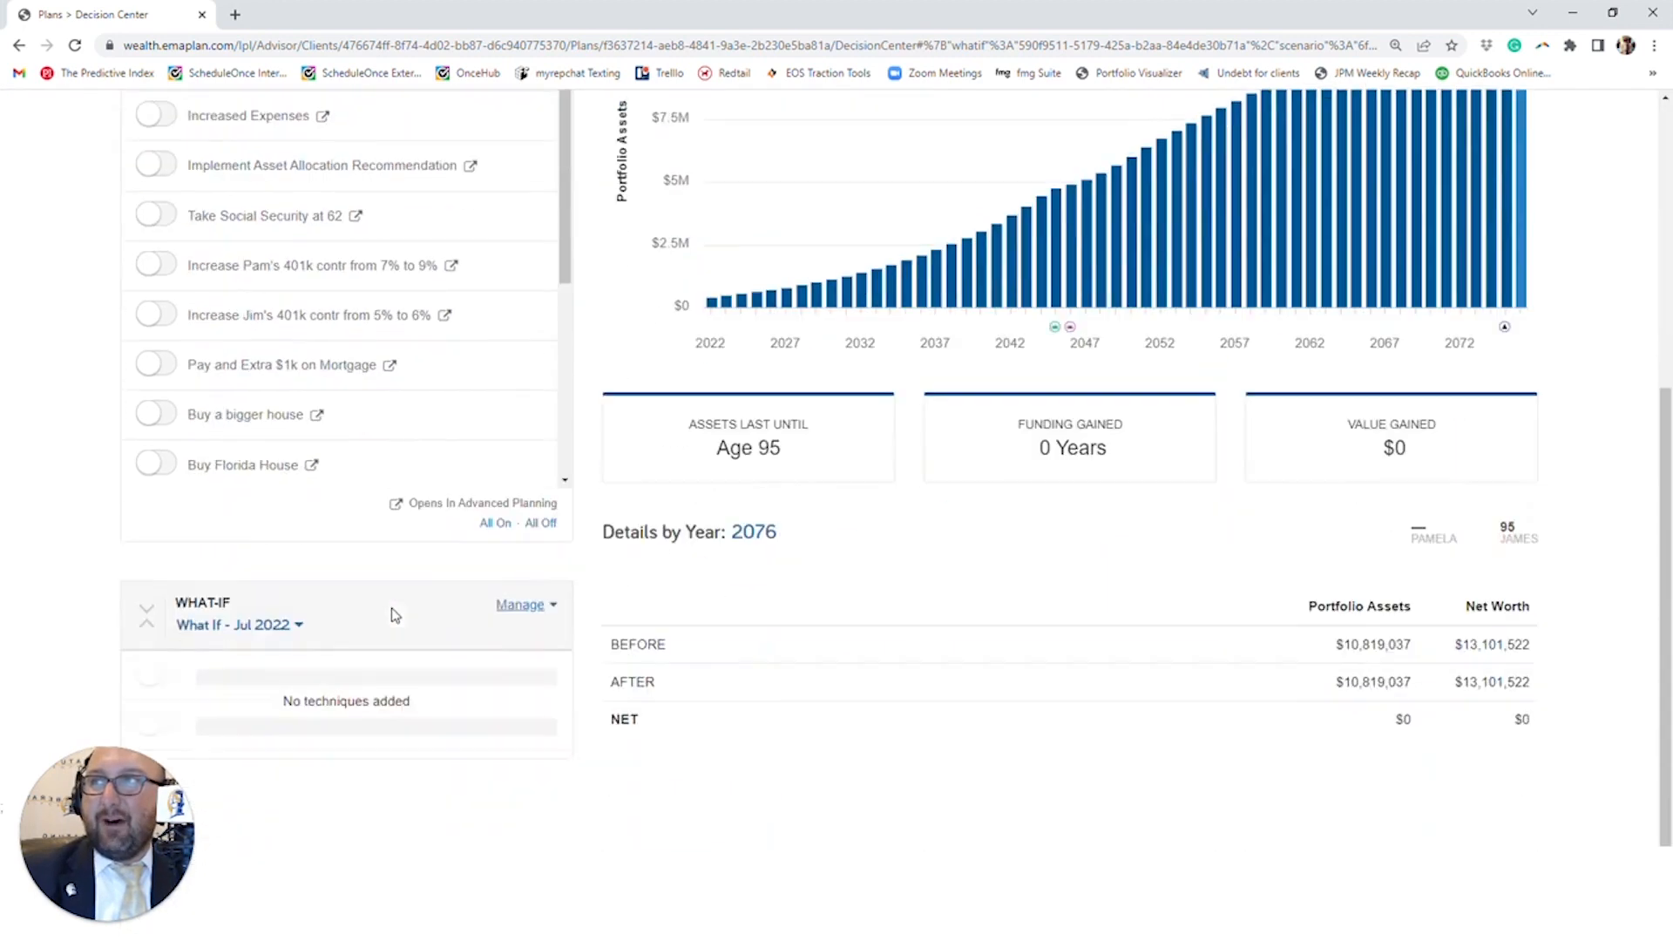
scroll(274, 642, up, 3)
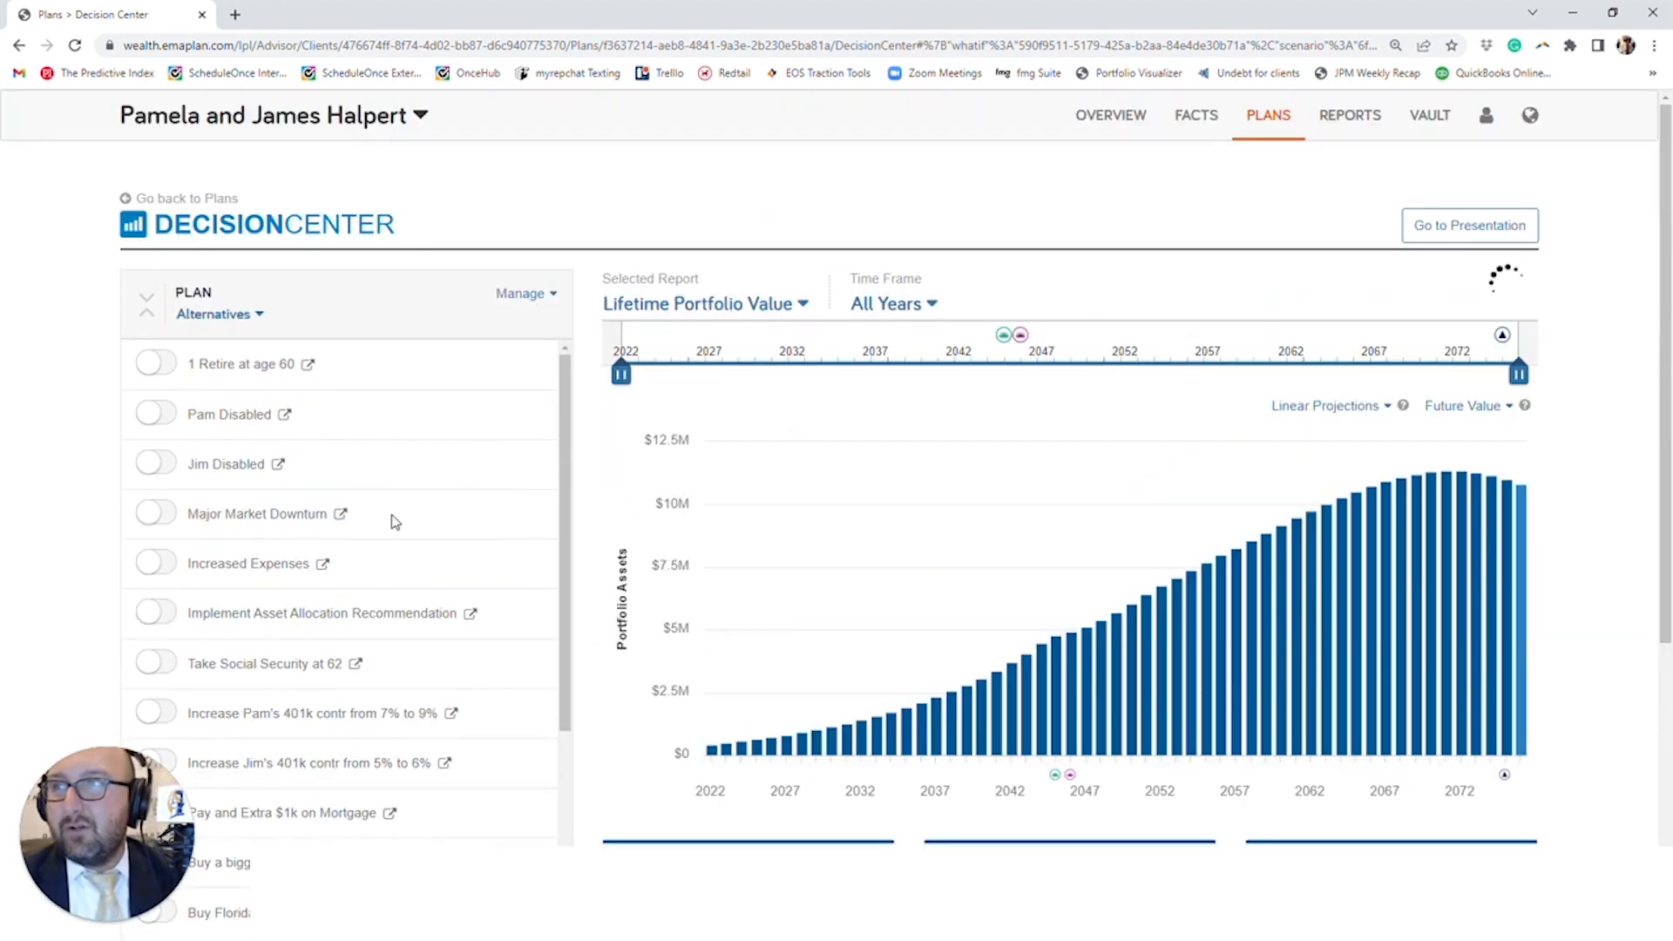
- Open the $132k Expenses plan in Advanced Planning and apply the Premature Death - Client what-if to it
click(1271, 122)
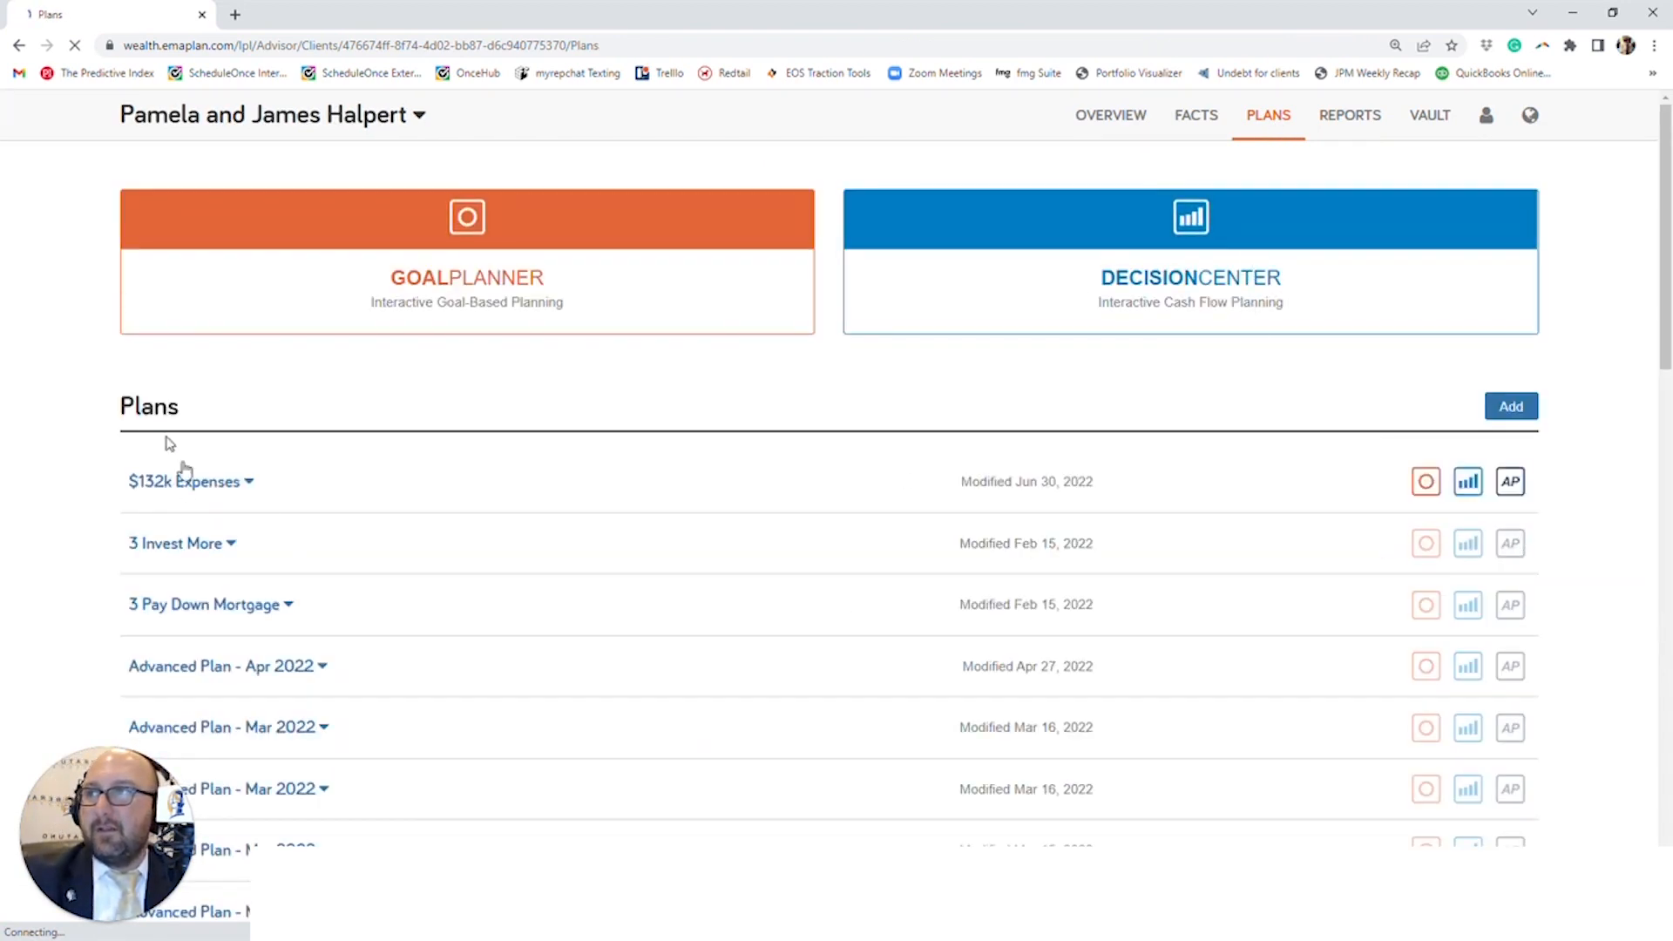
click(254, 601)
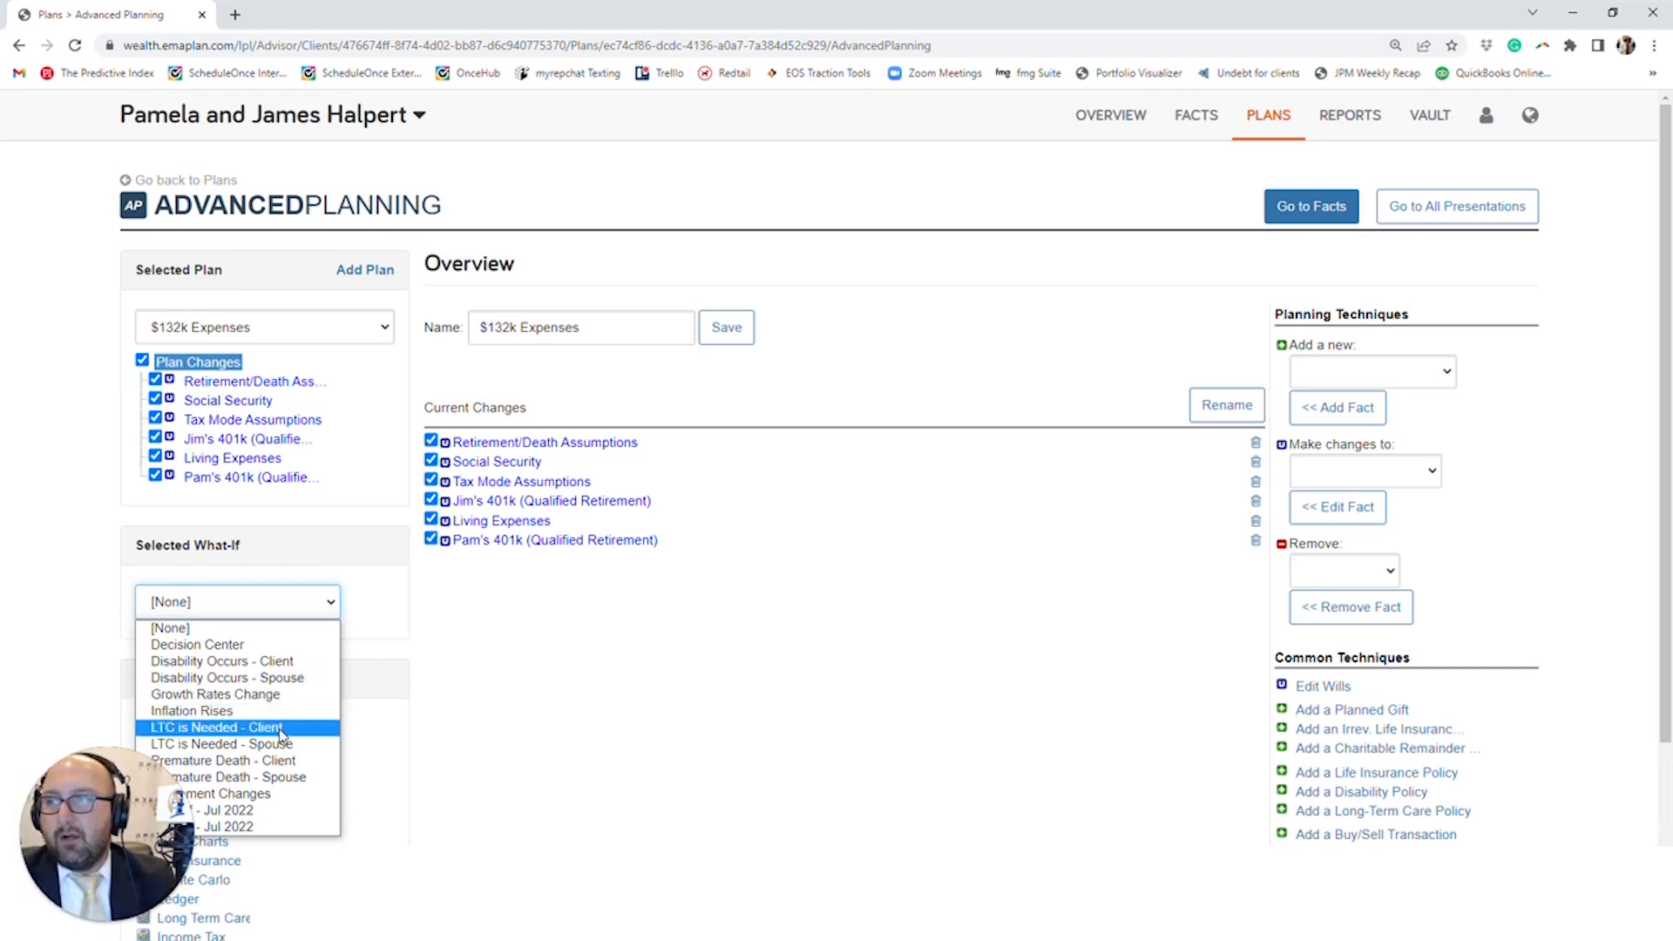
click(290, 761)
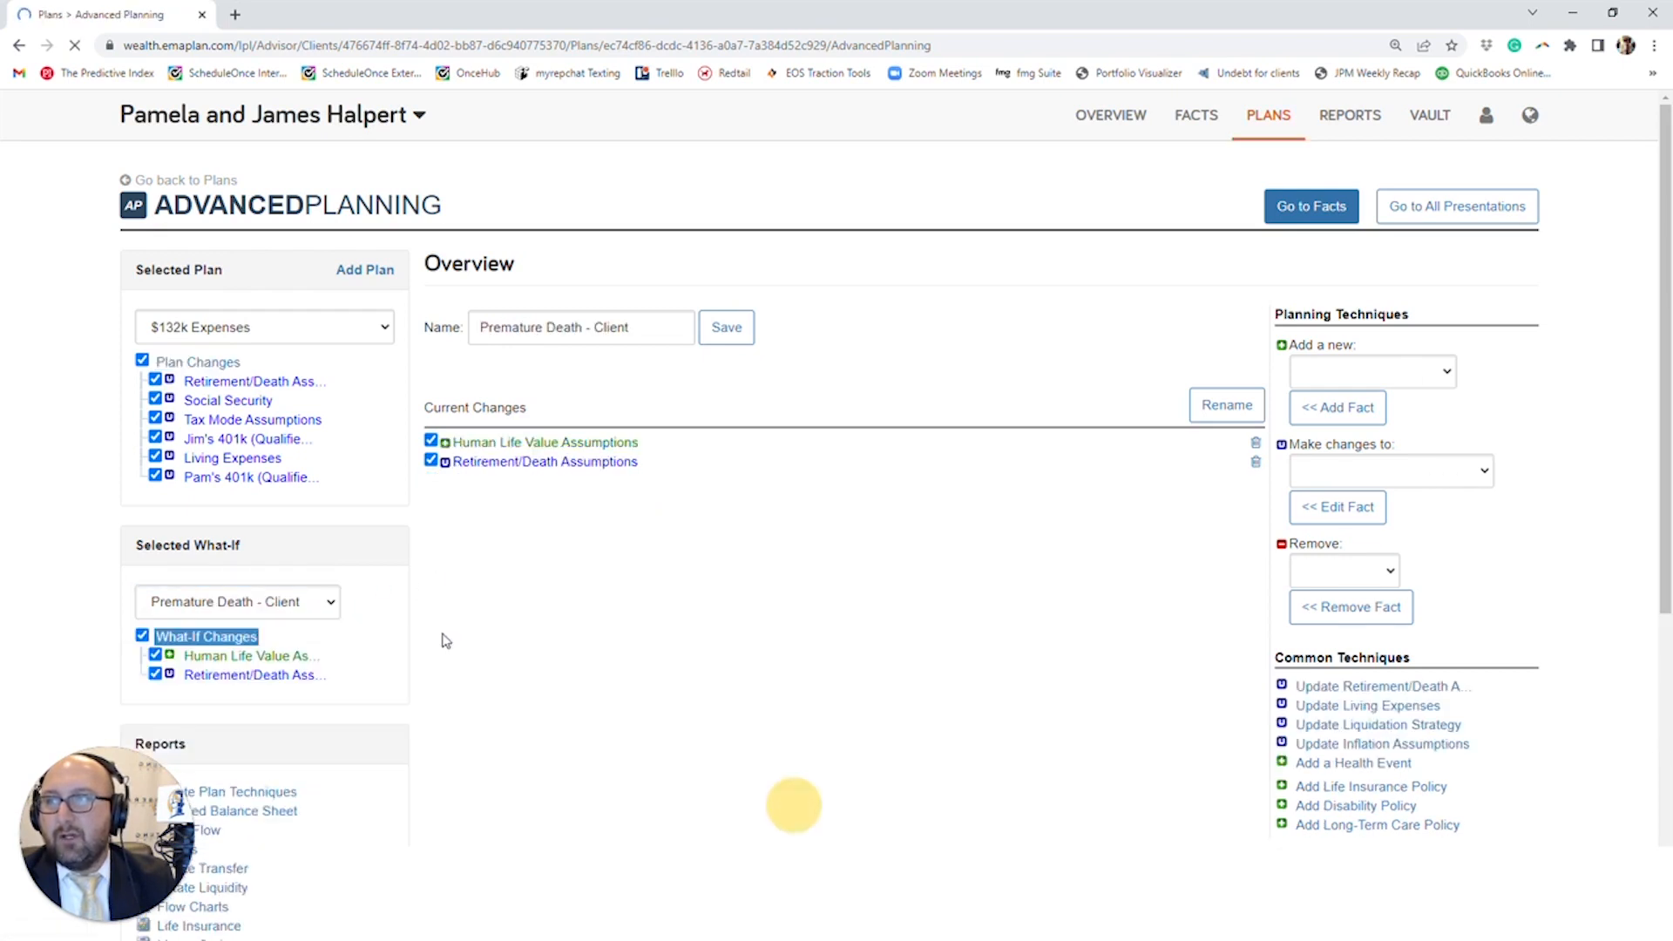
- Open the what-if's Retirement/Death Assumptions and examine the client's assumed age of death and the spouse's fields
click(567, 462)
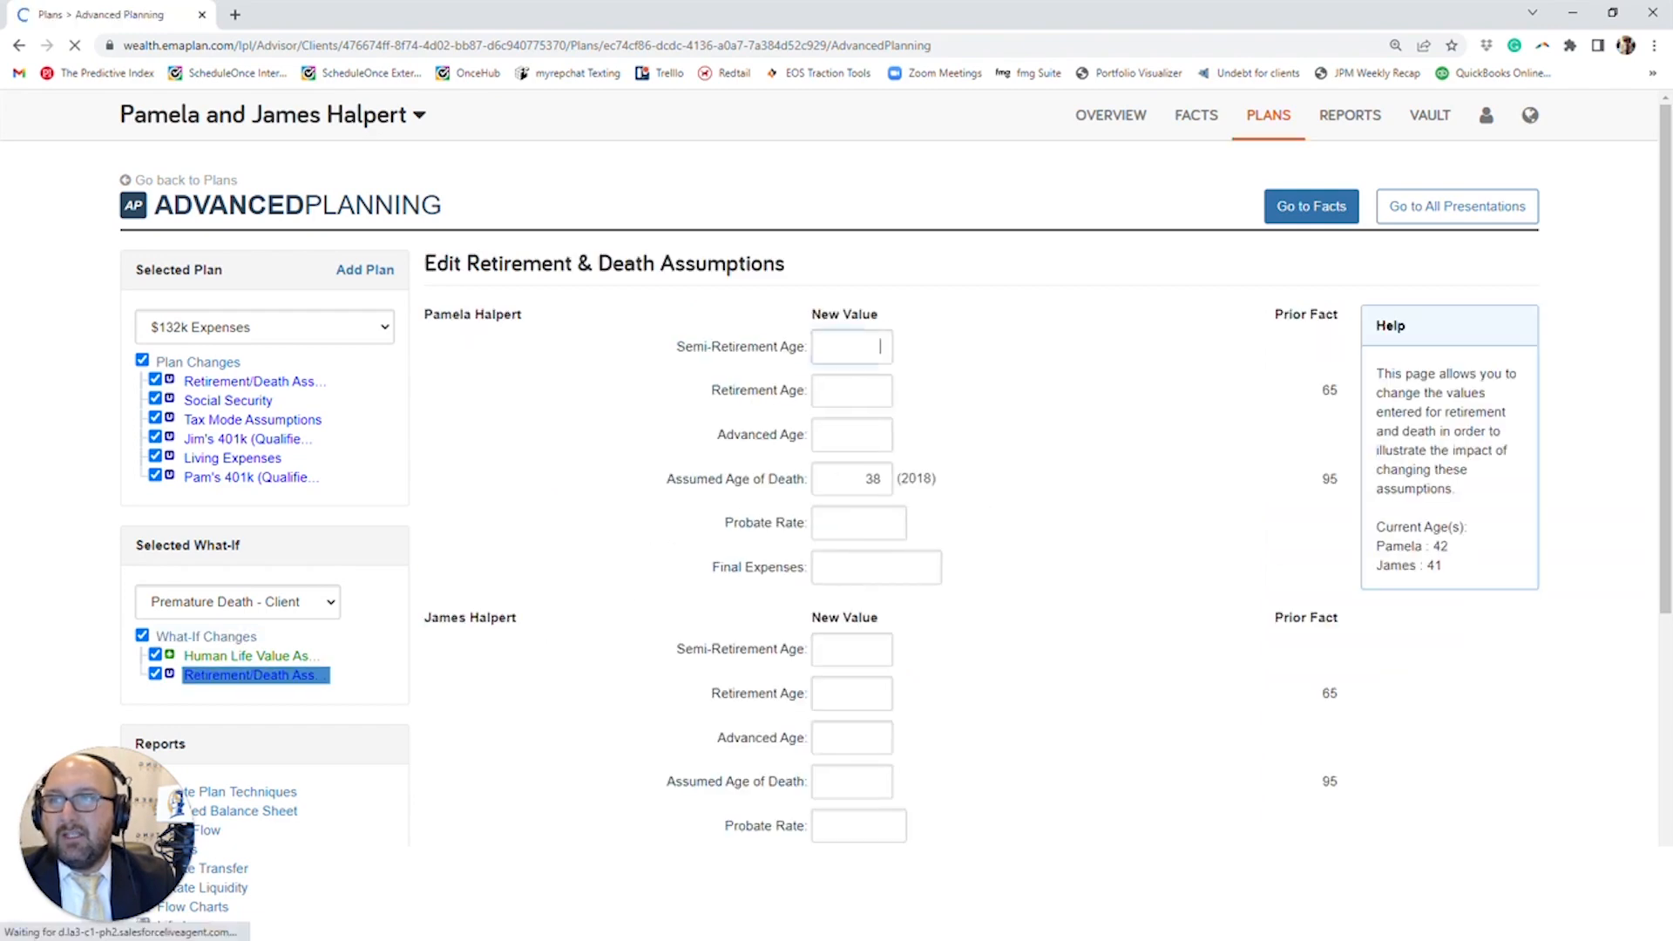
double_click(873, 478)
scroll(860, 683, down, 2)
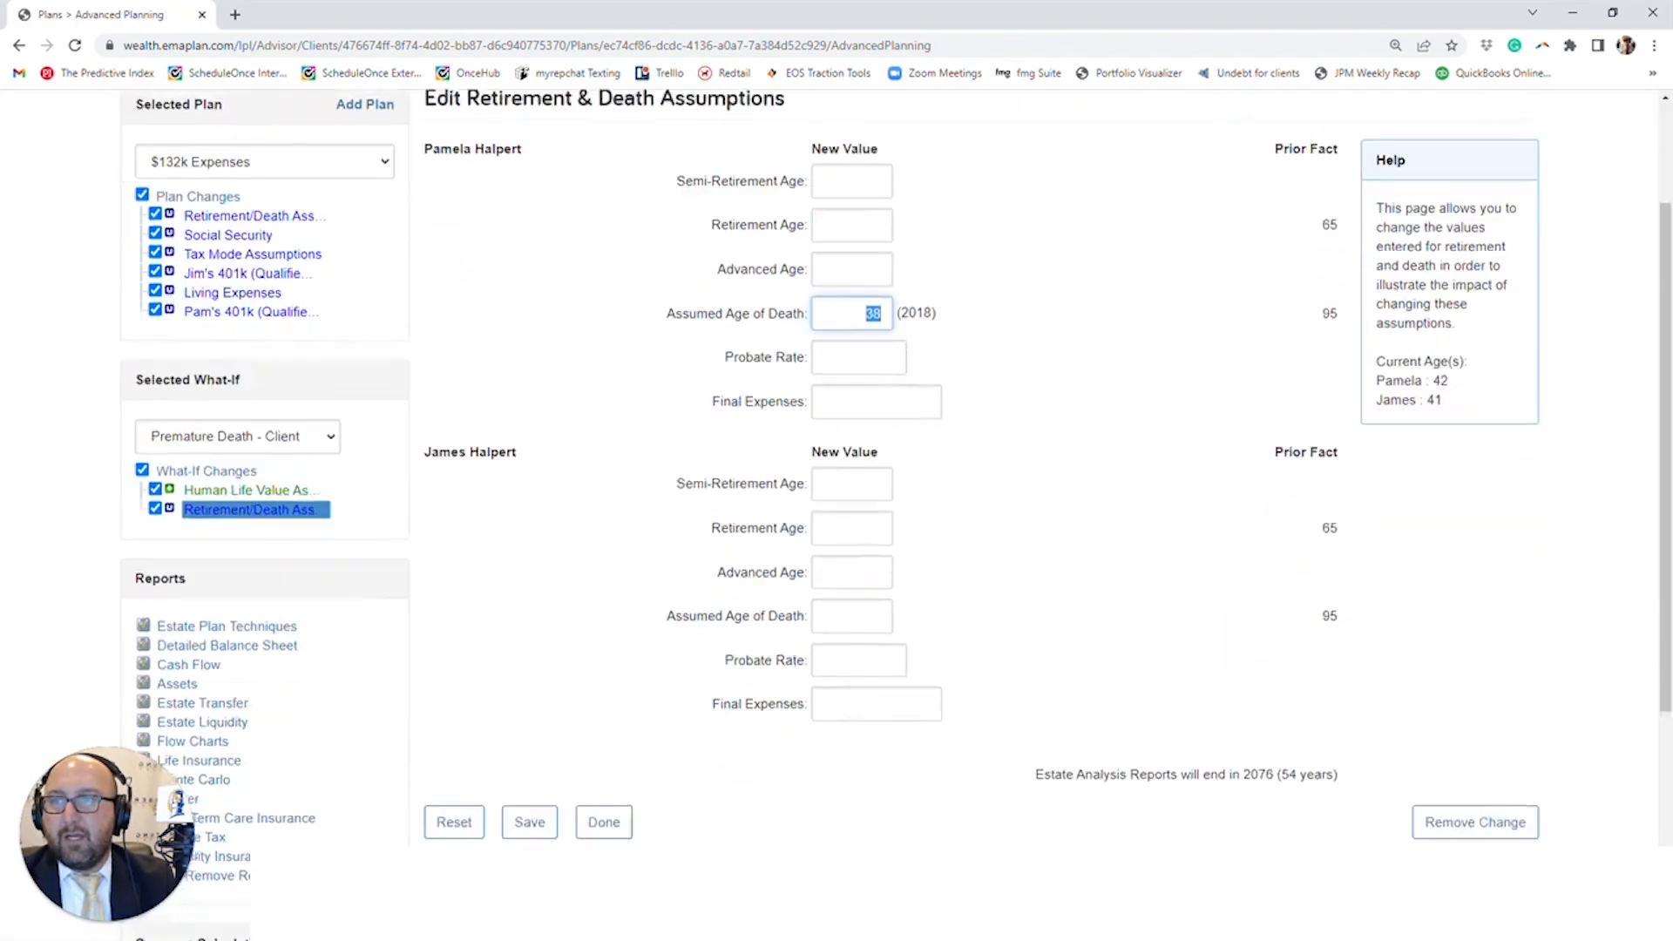
click(852, 519)
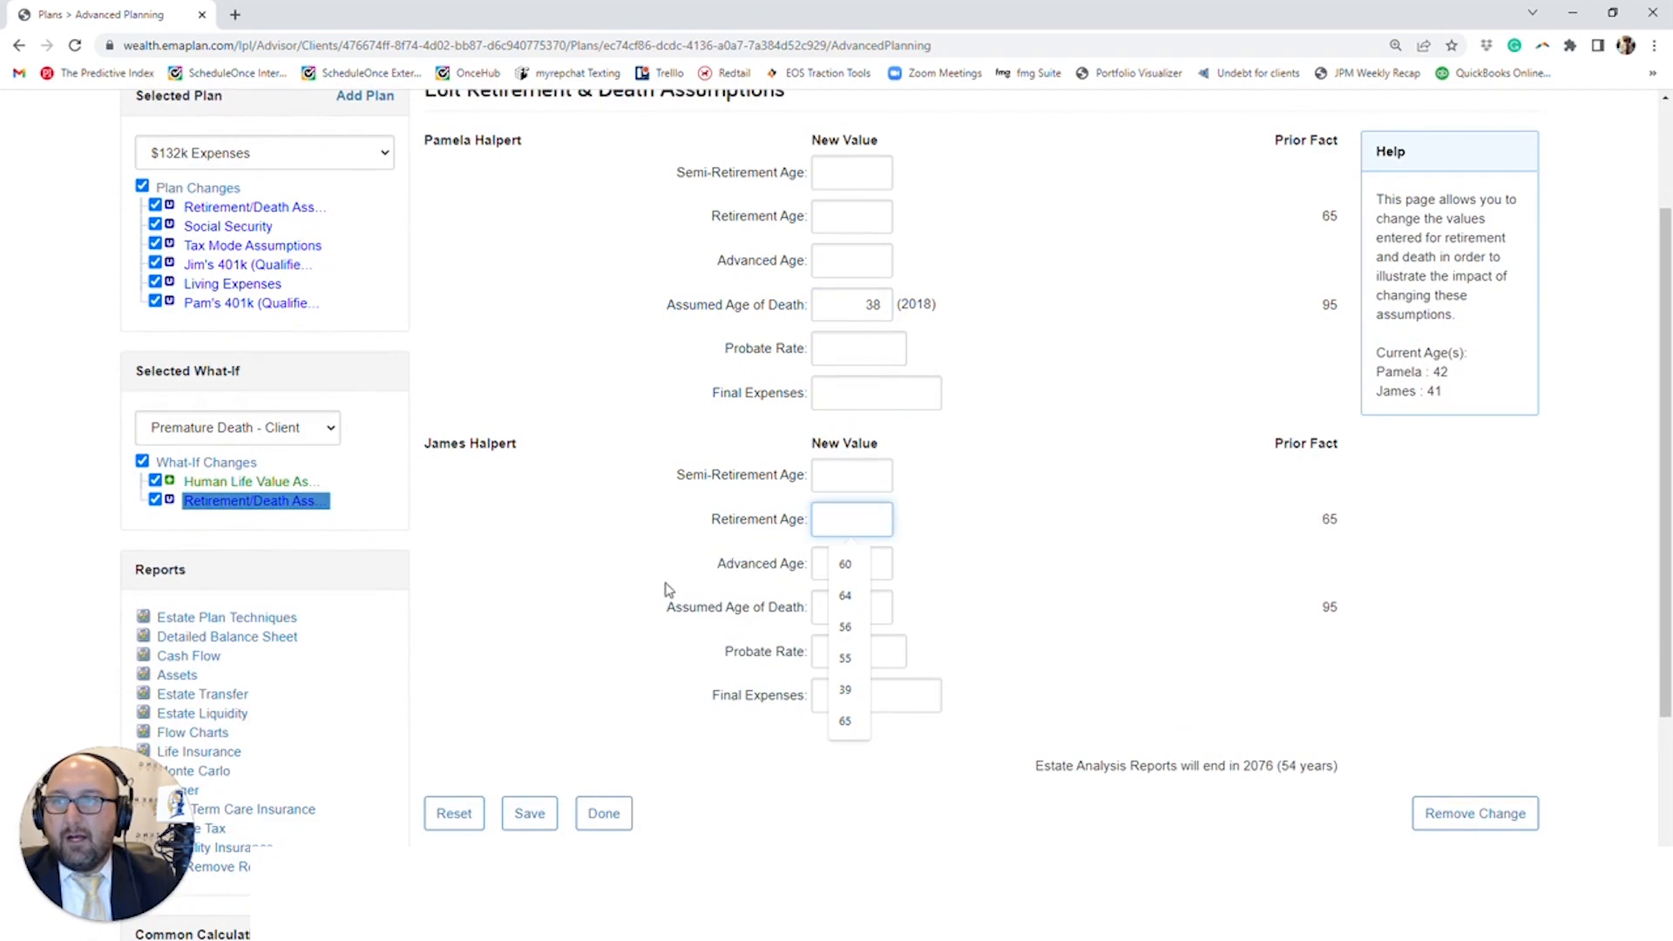
scroll(667, 590, up, 2)
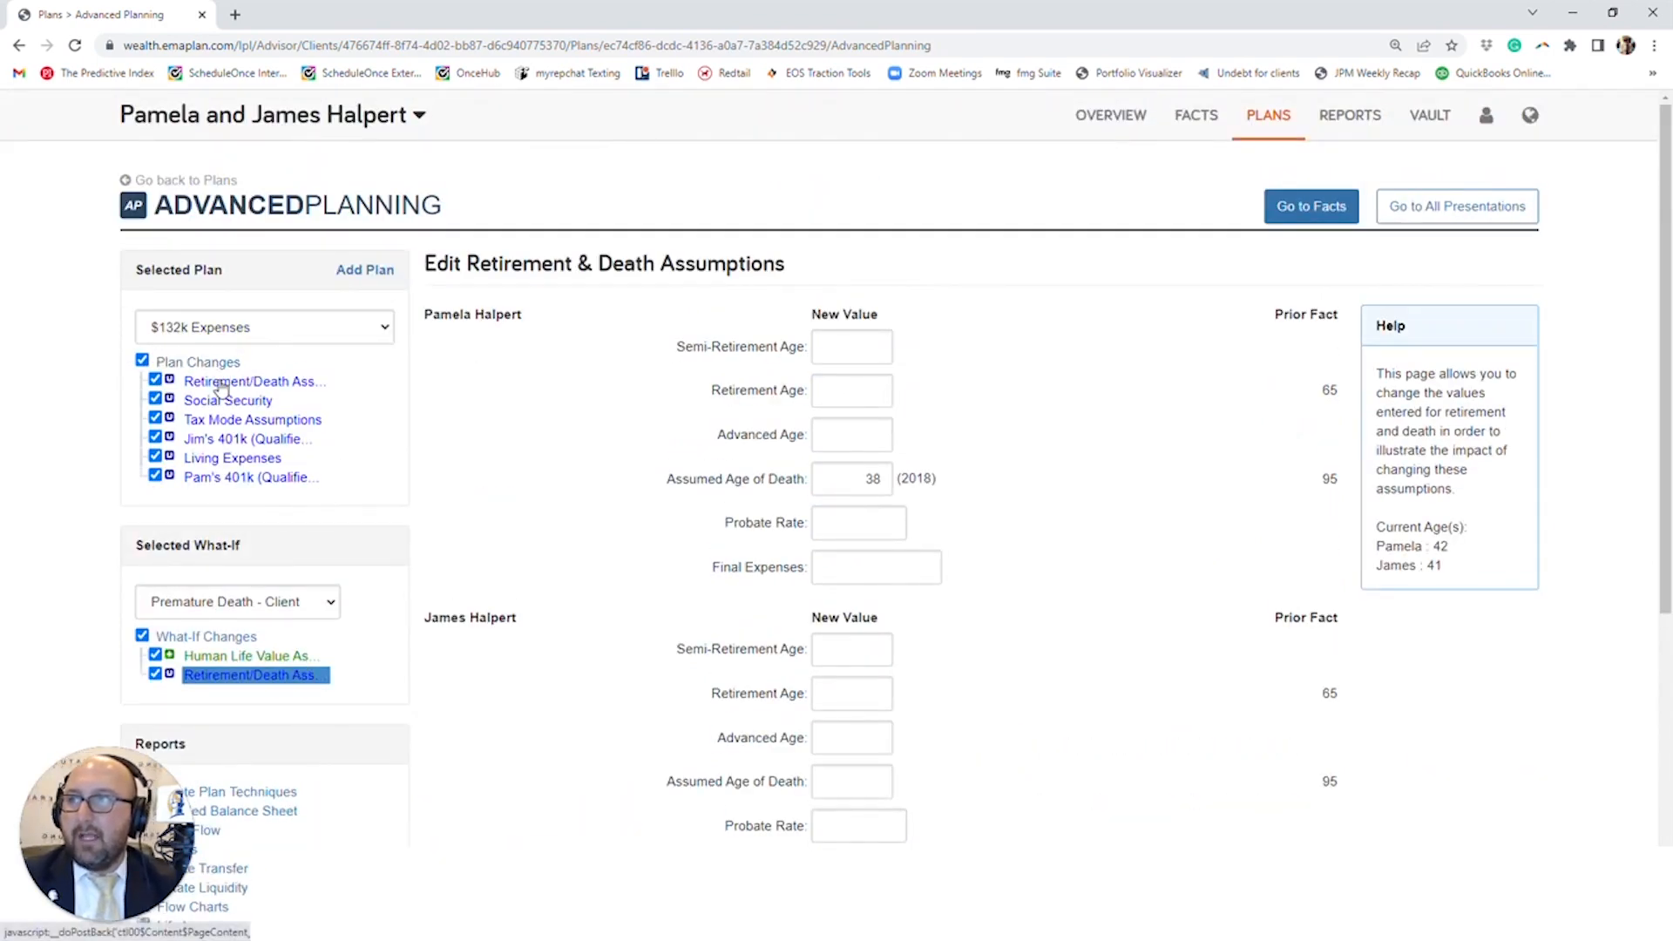
- Examine the Retirement/Death Assumptions belonging to the $132k Expenses plan for comparison with the what-if's
click(222, 383)
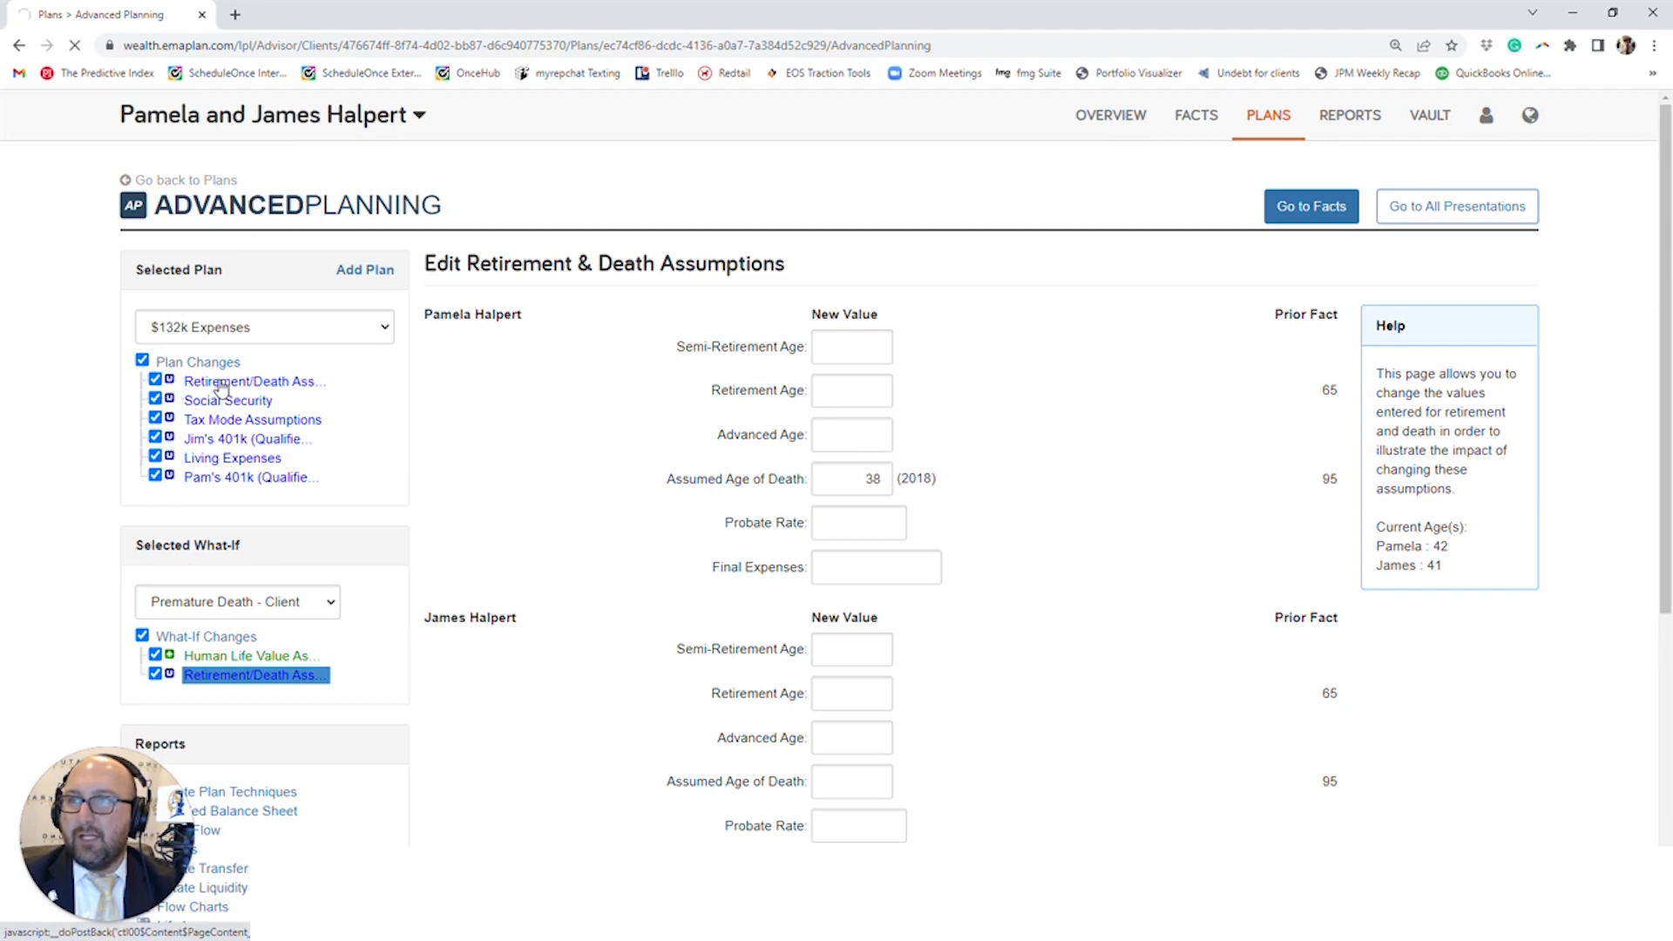
scroll(833, 379, down, 1)
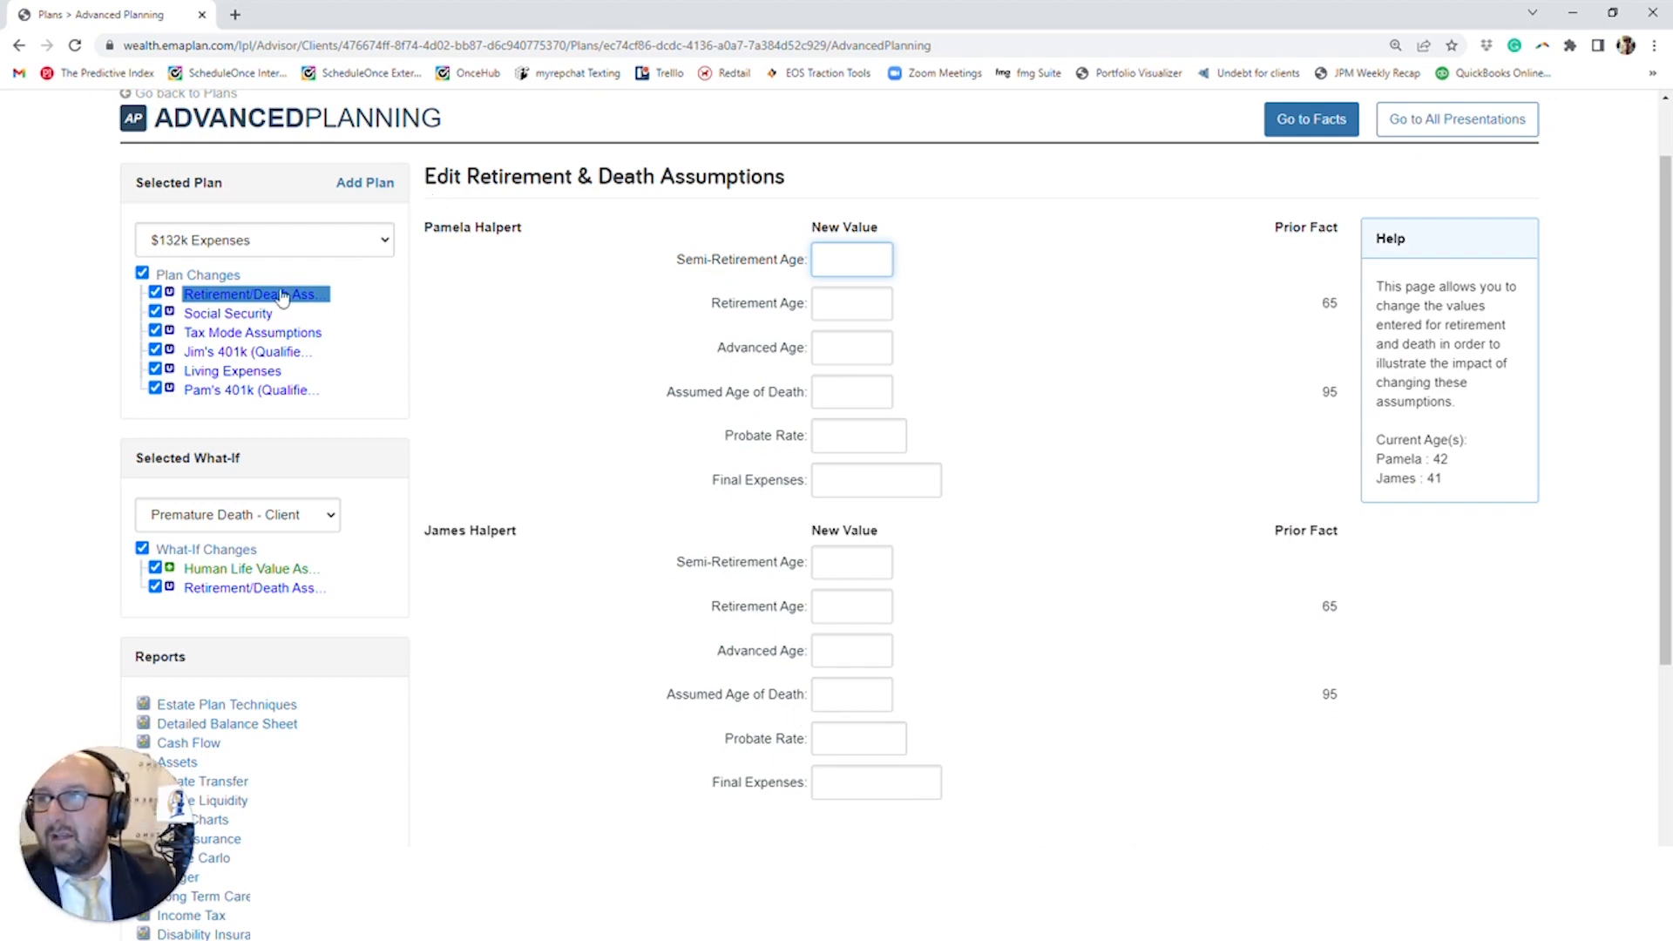
click(229, 293)
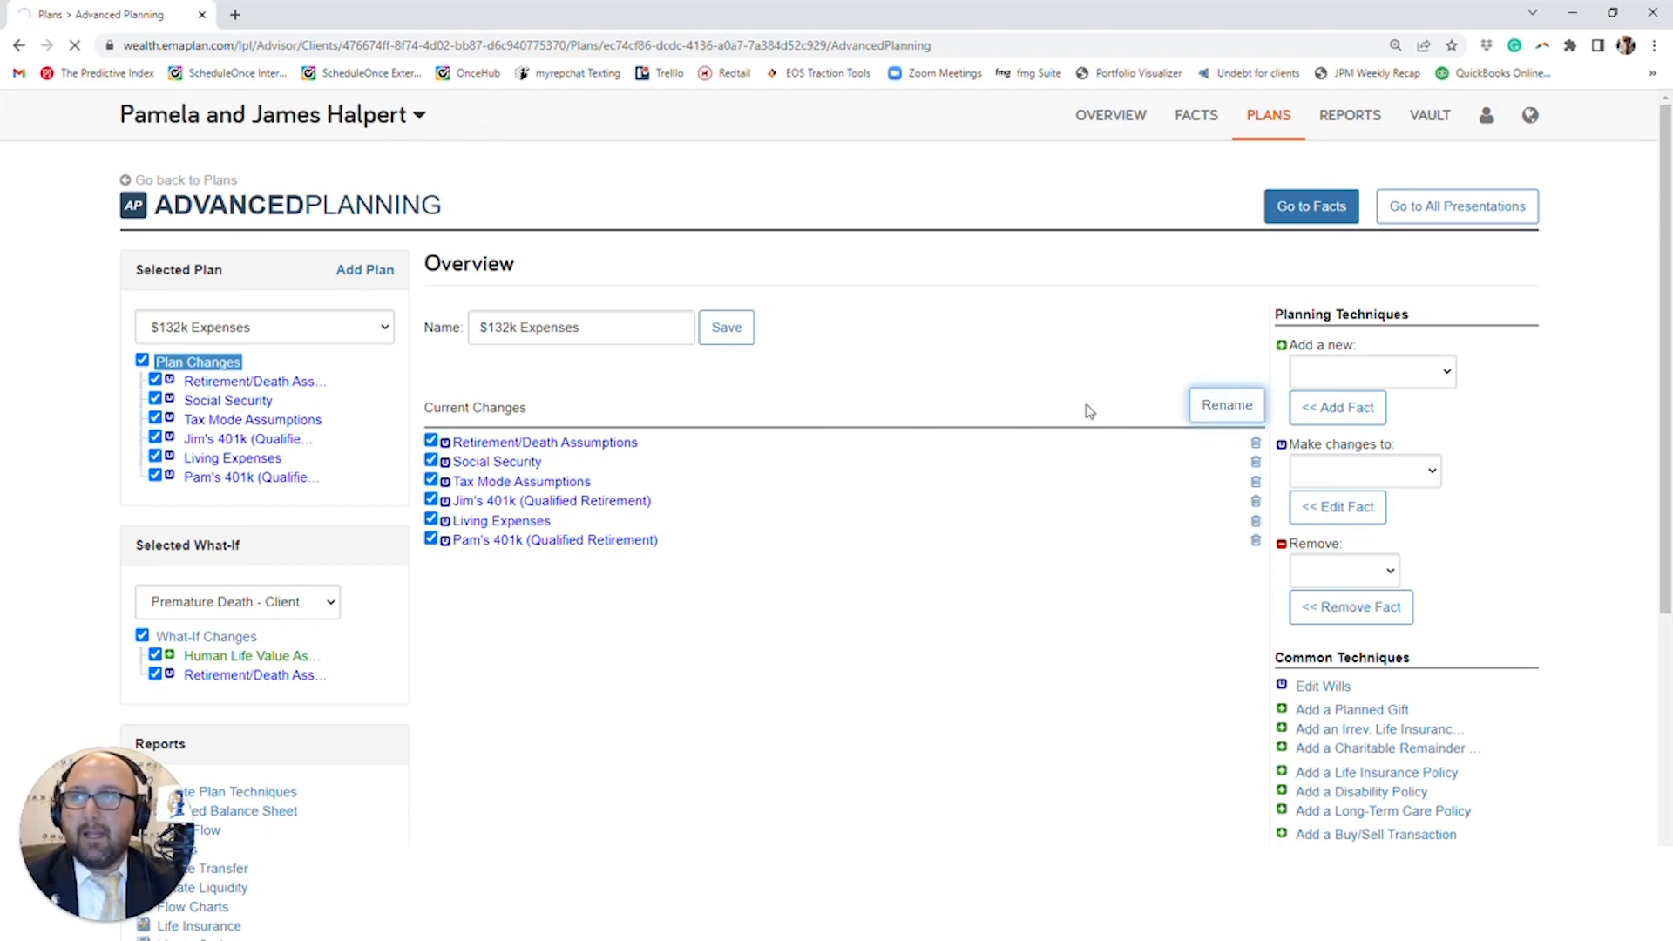
- Rename the Retirement/Death Assumptions change in the $132k Expenses plan as Retire Early
click(1231, 421)
scroll(1079, 477, down, 3)
drag(710, 425, 436, 417)
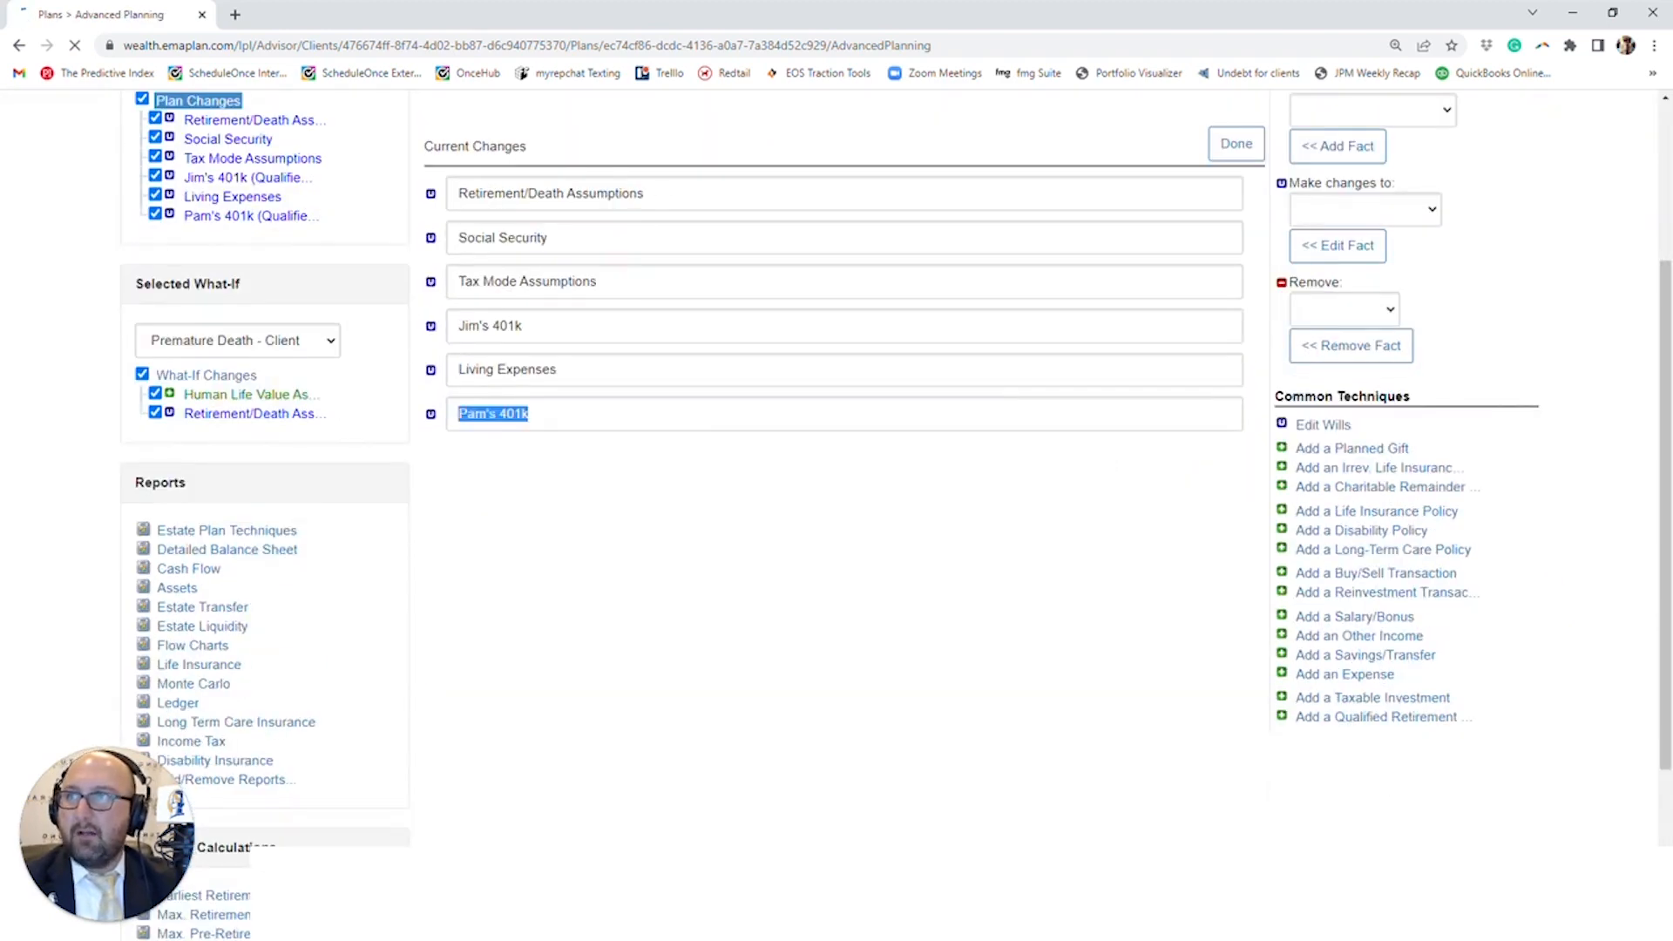
drag(665, 194, 377, 247)
text(Retire Early)
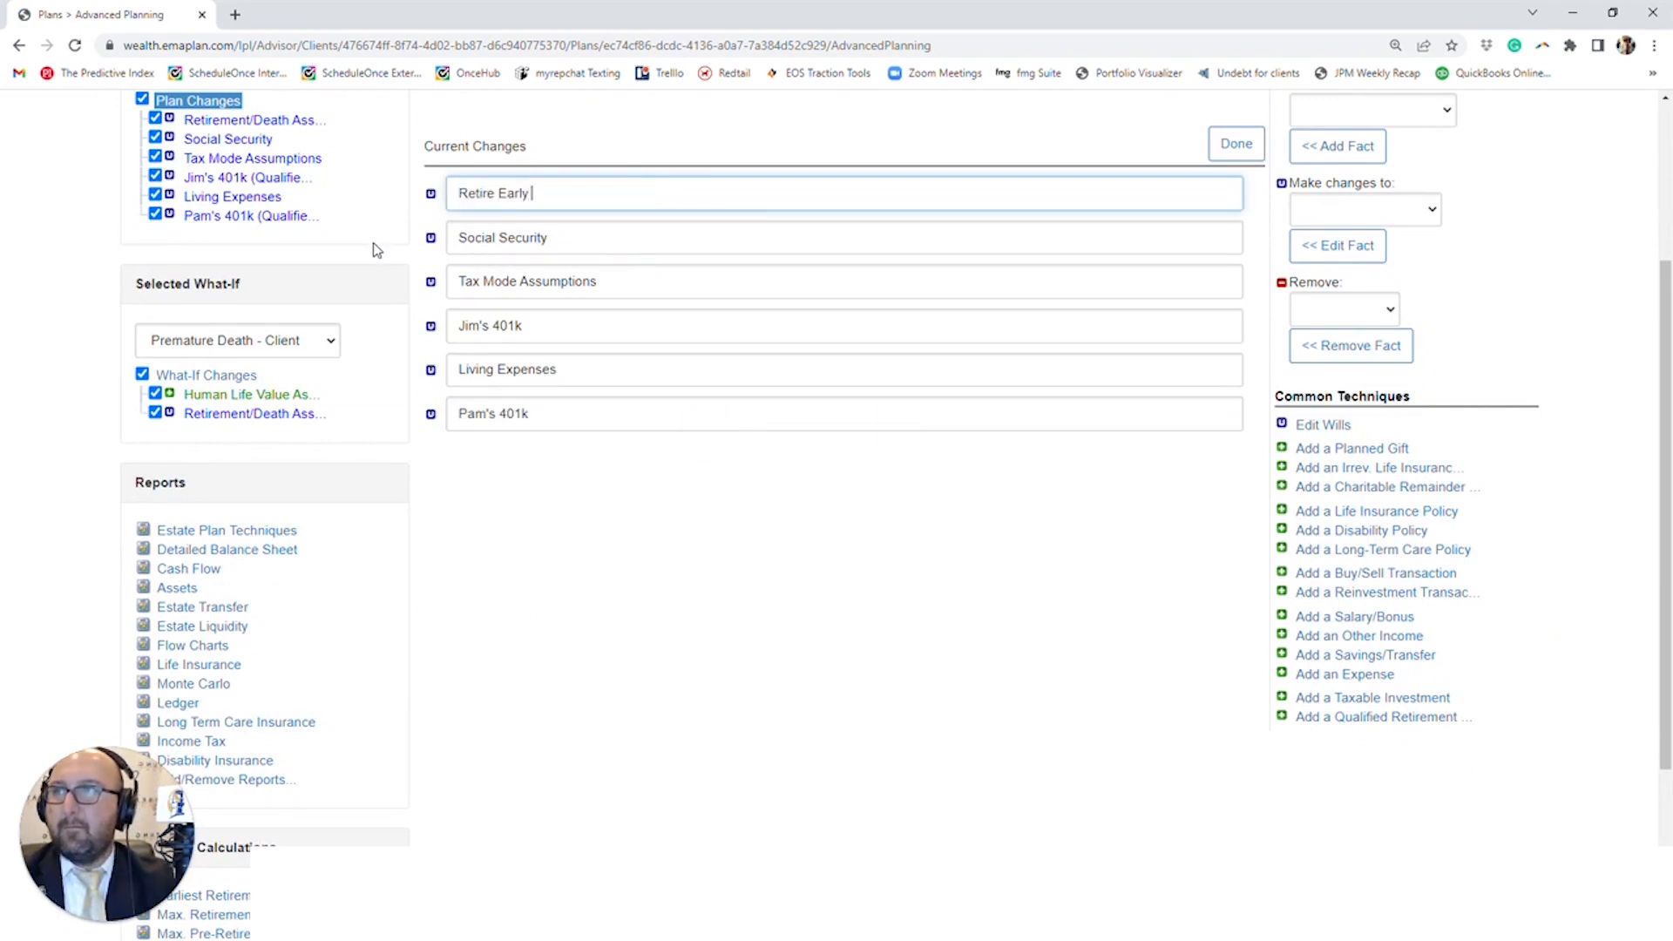
click(1235, 144)
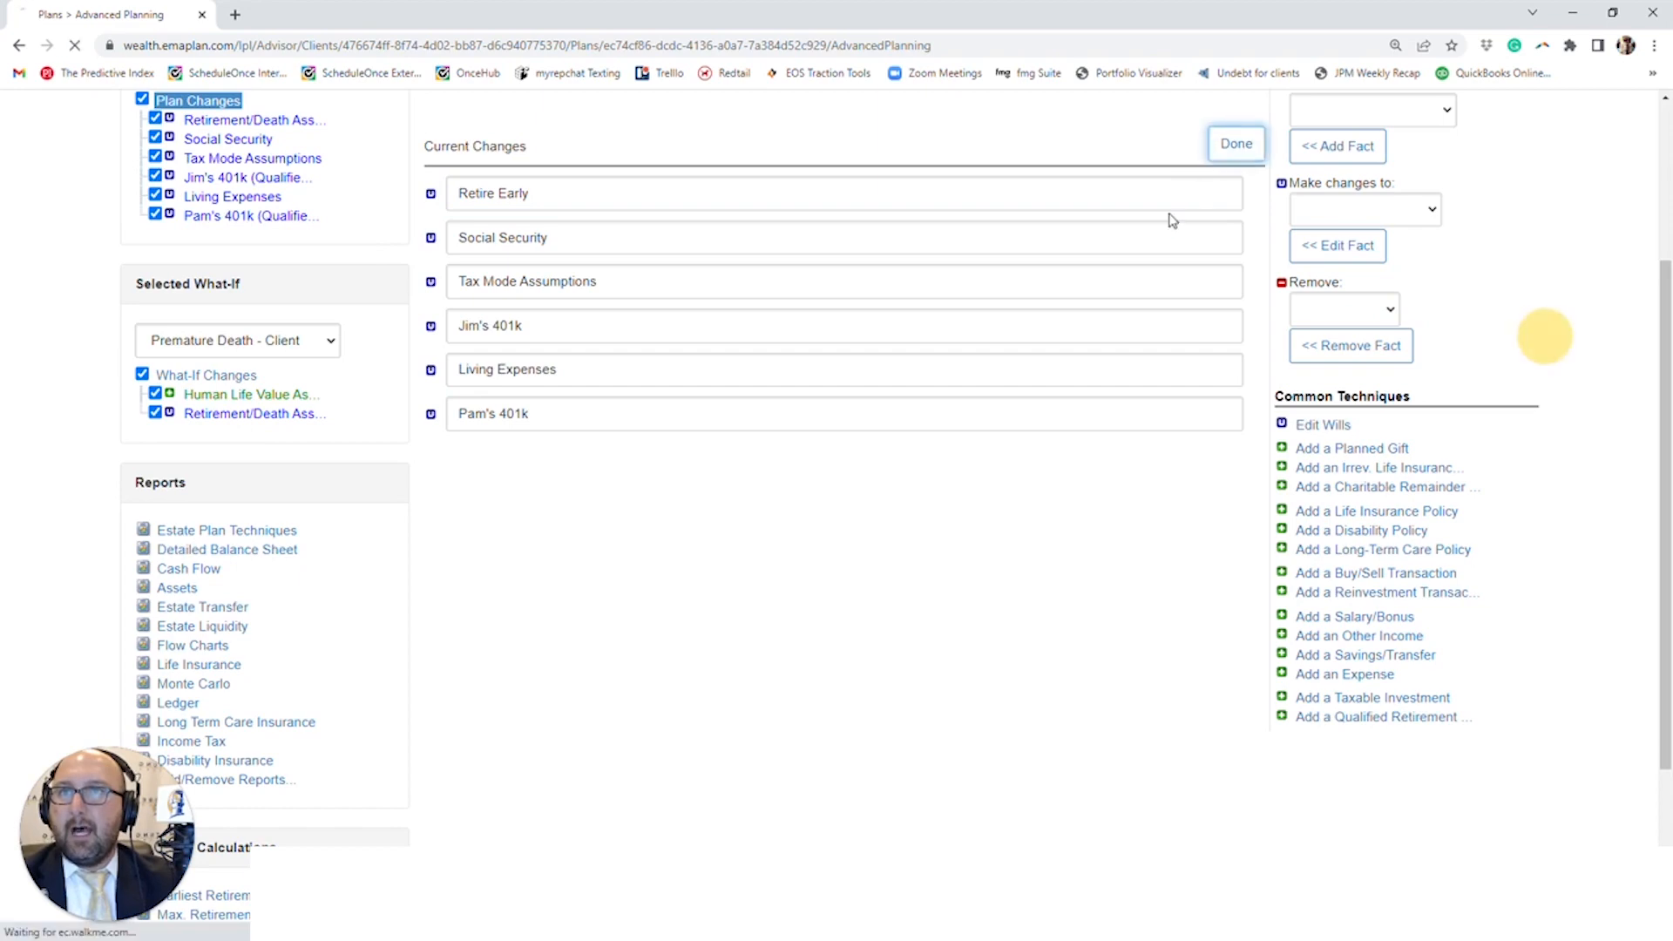
scroll(193, 587, up, 3)
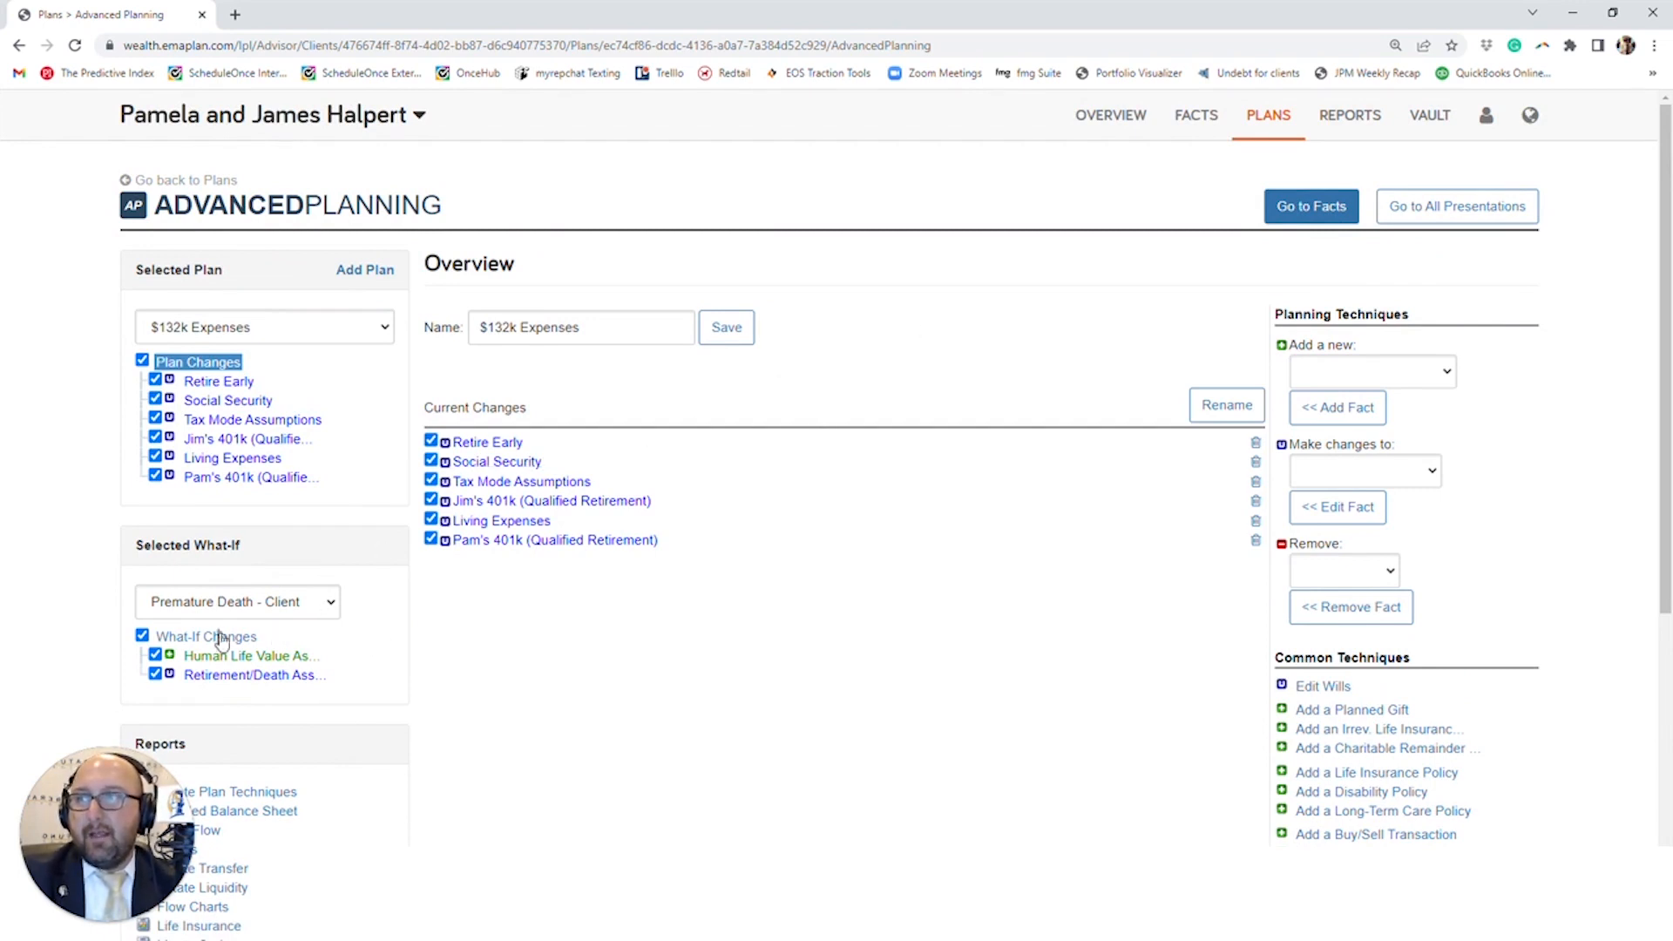
- Return to the Decision Center from the plans page and apply the last What If - Jul 2022 what-if to Base Facts
click(1270, 115)
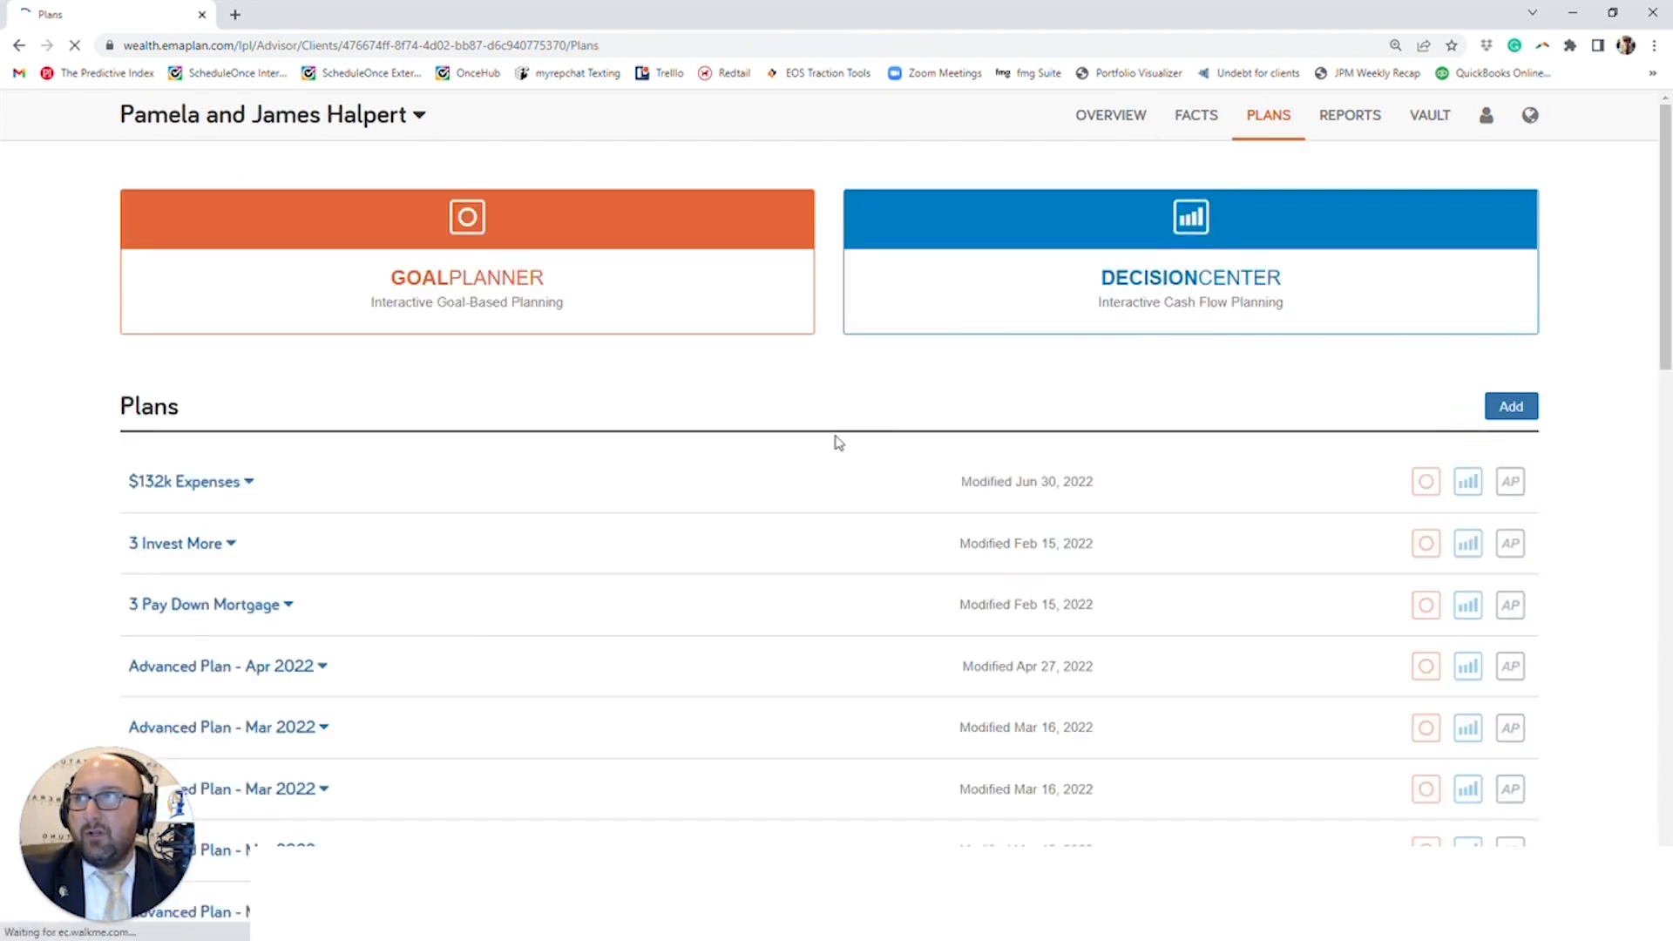
click(824, 509)
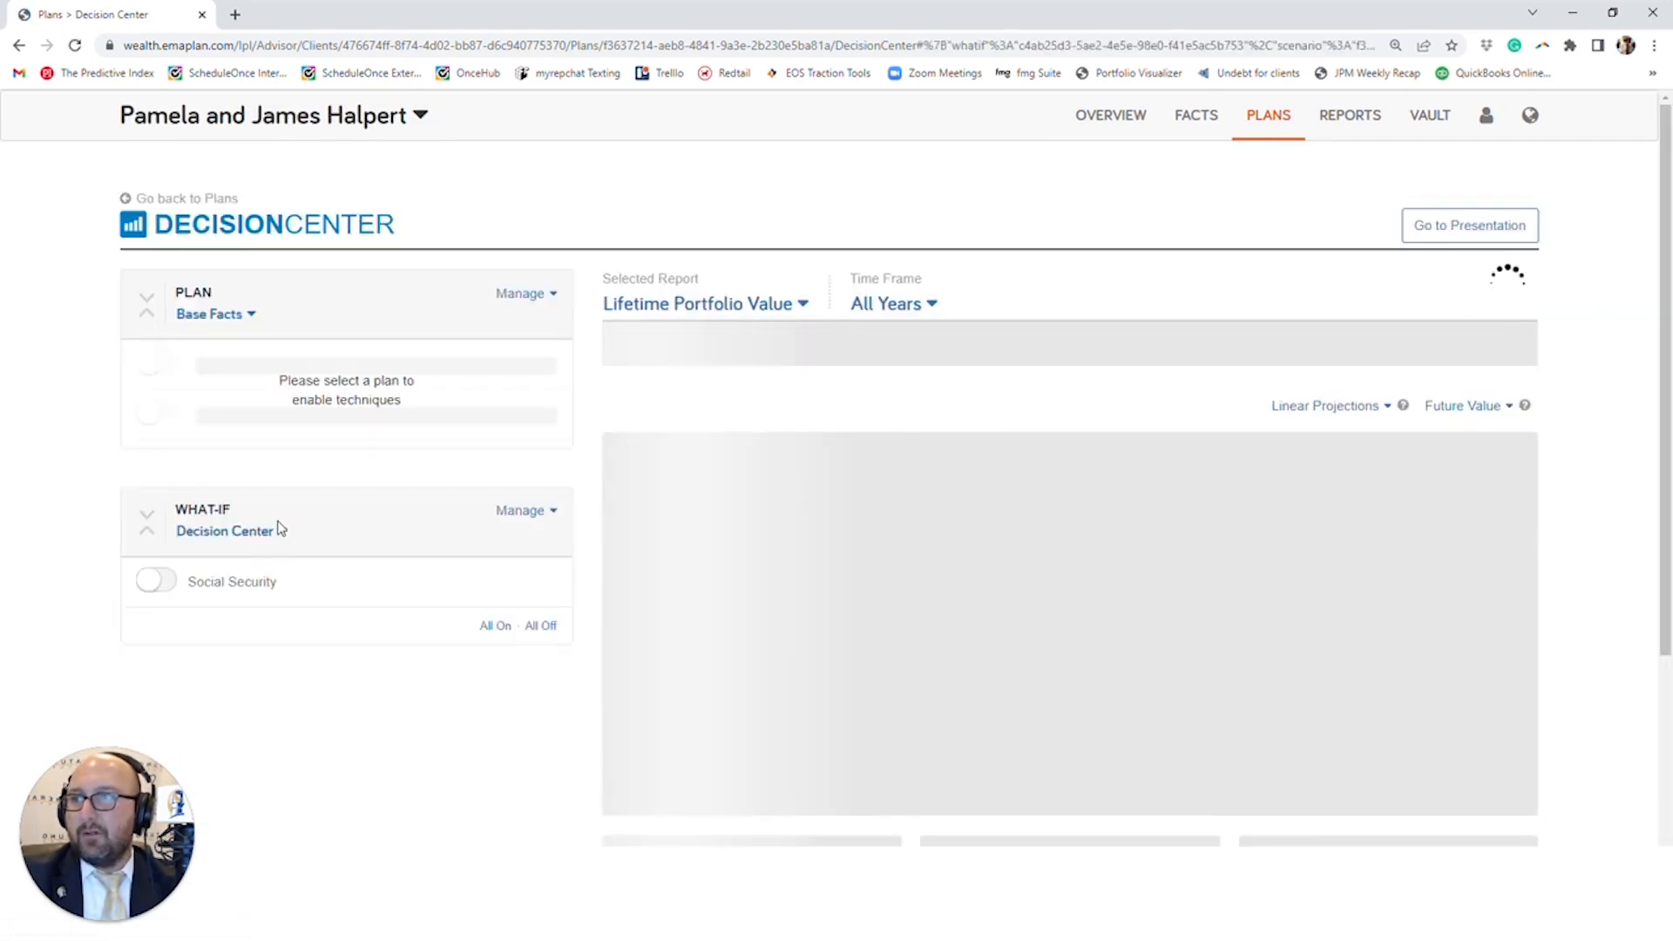
click(266, 532)
scroll(261, 811, down, 1)
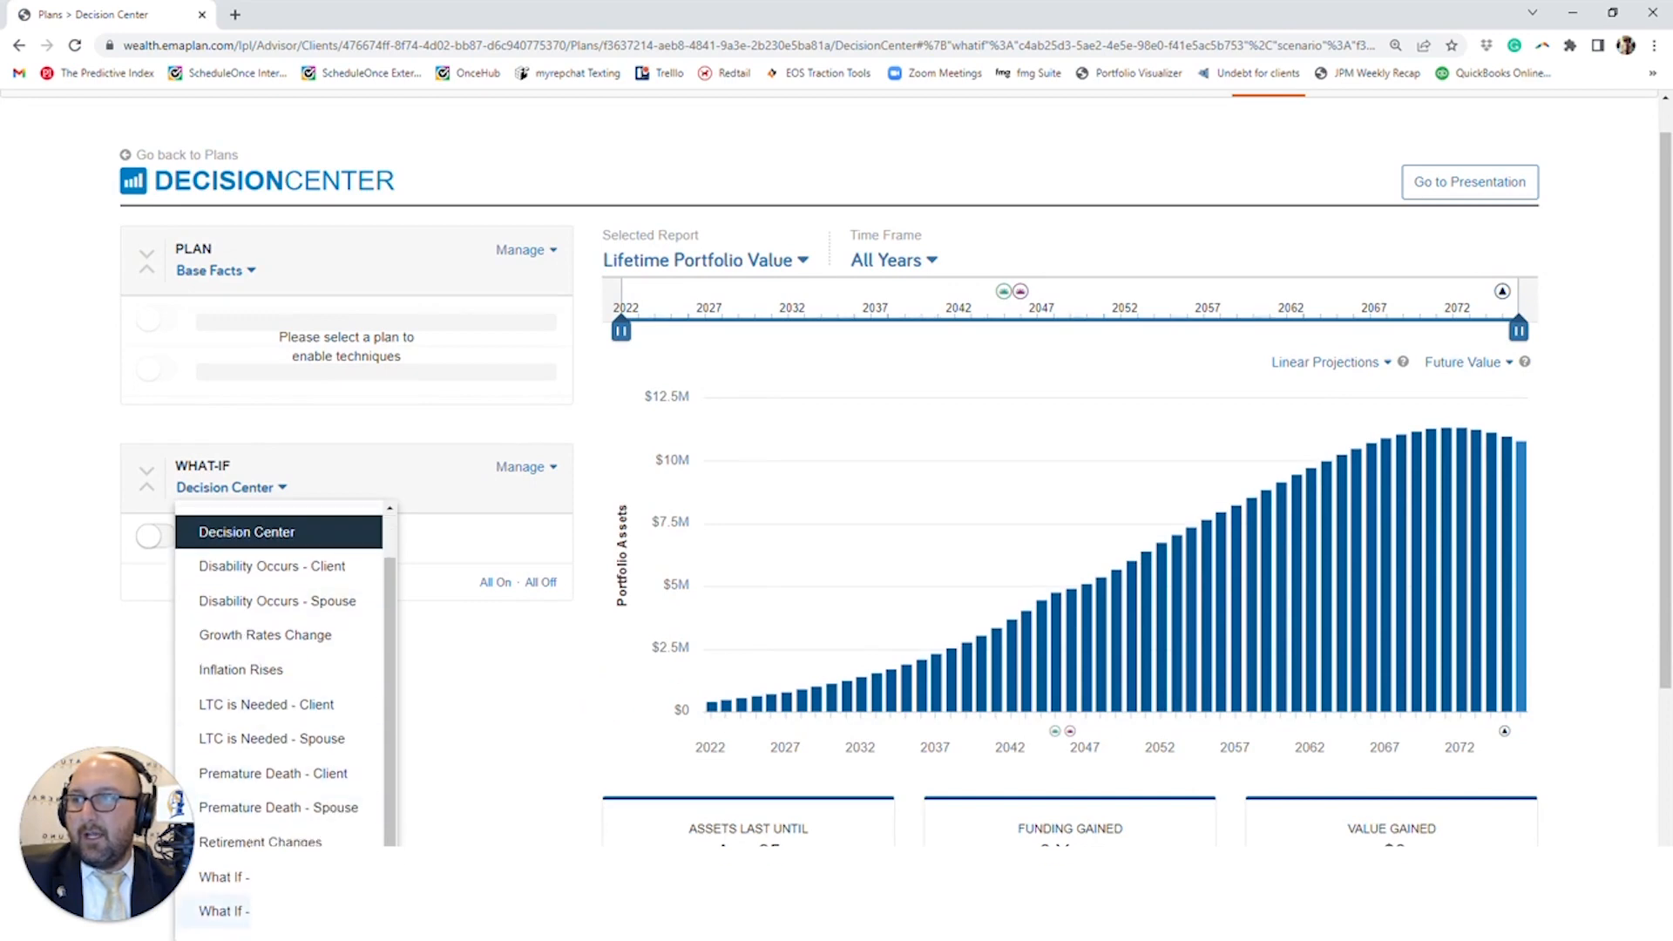
click(223, 911)
- Rename the current what-if as The World Ends
click(526, 475)
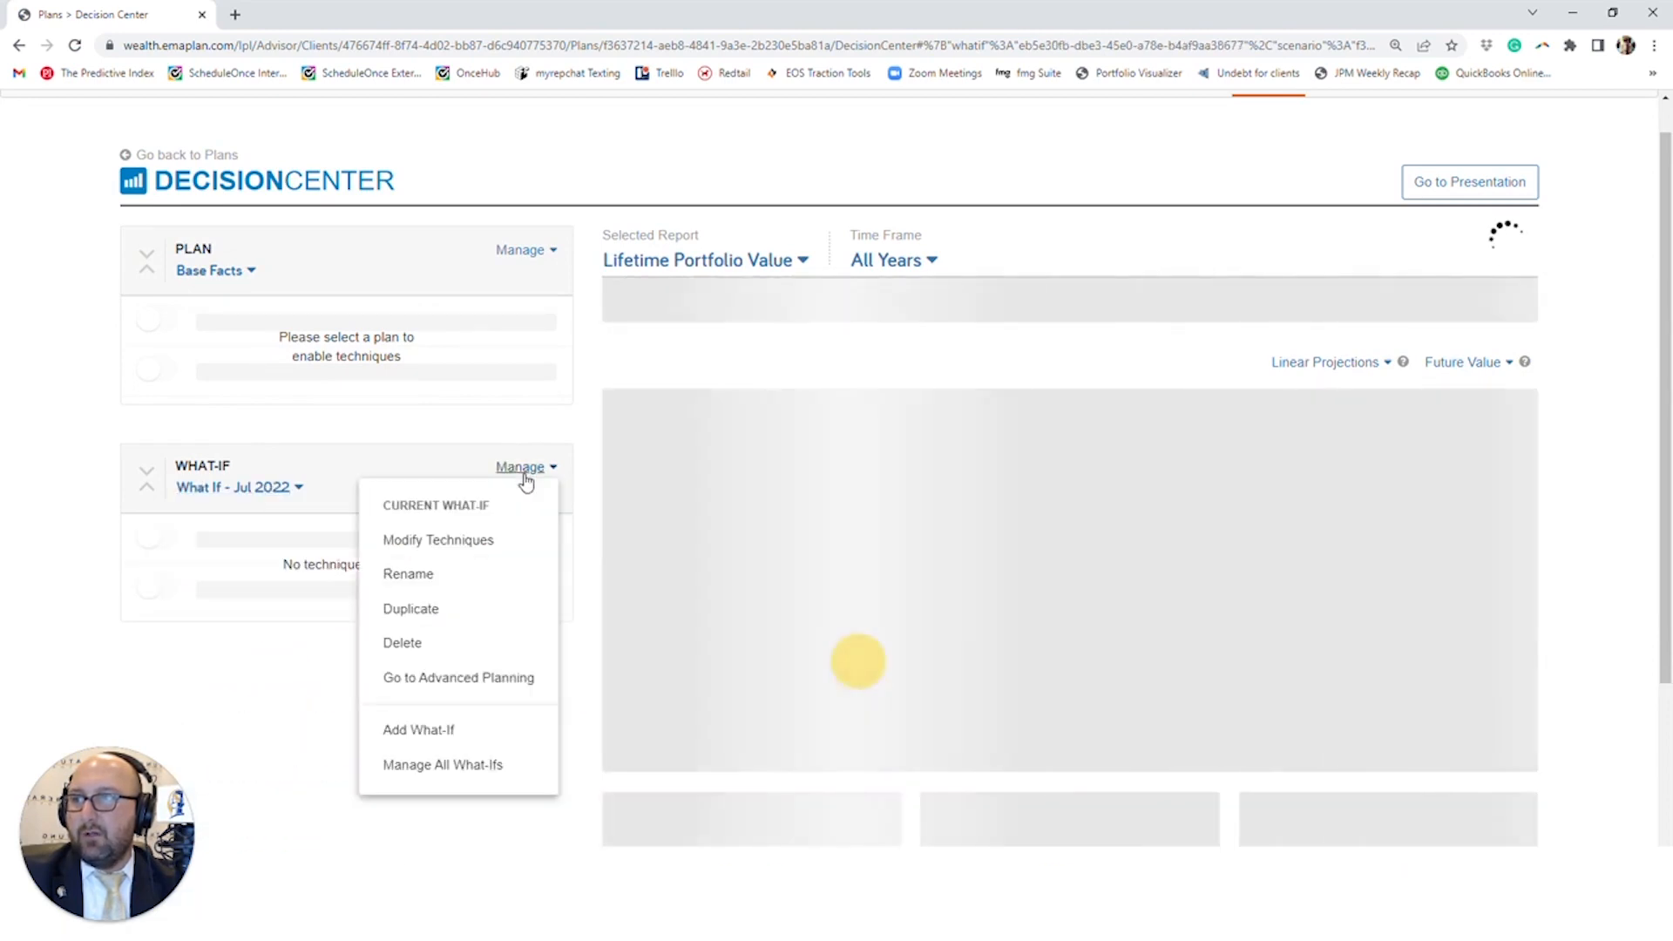
click(476, 574)
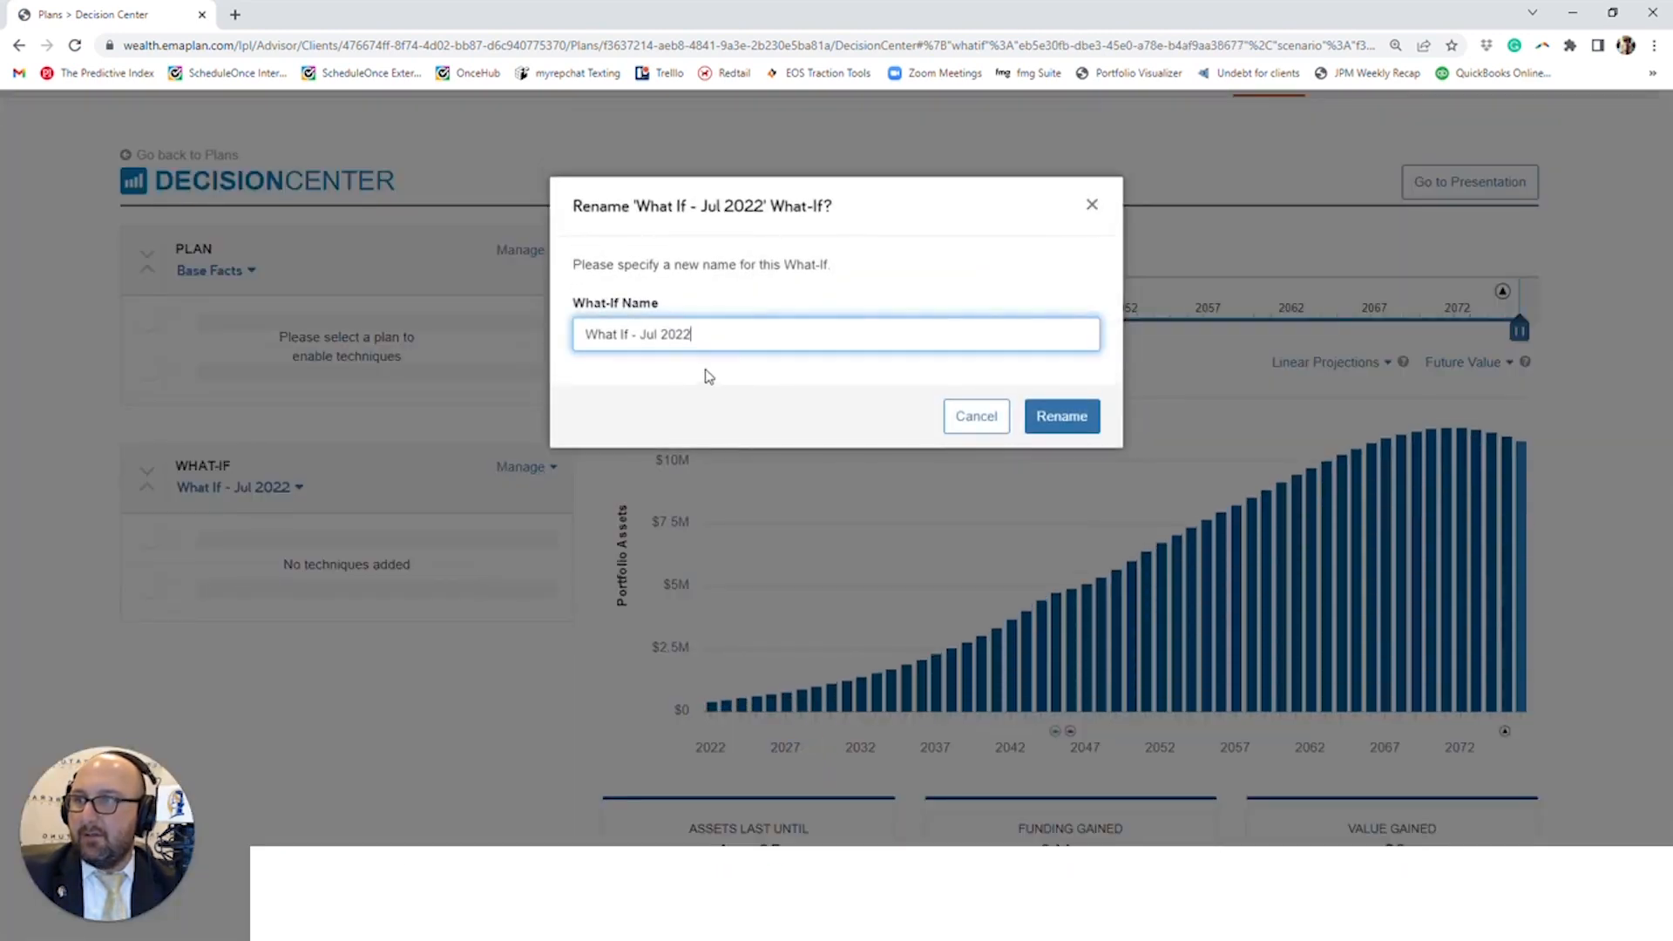
drag(694, 334, 620, 335)
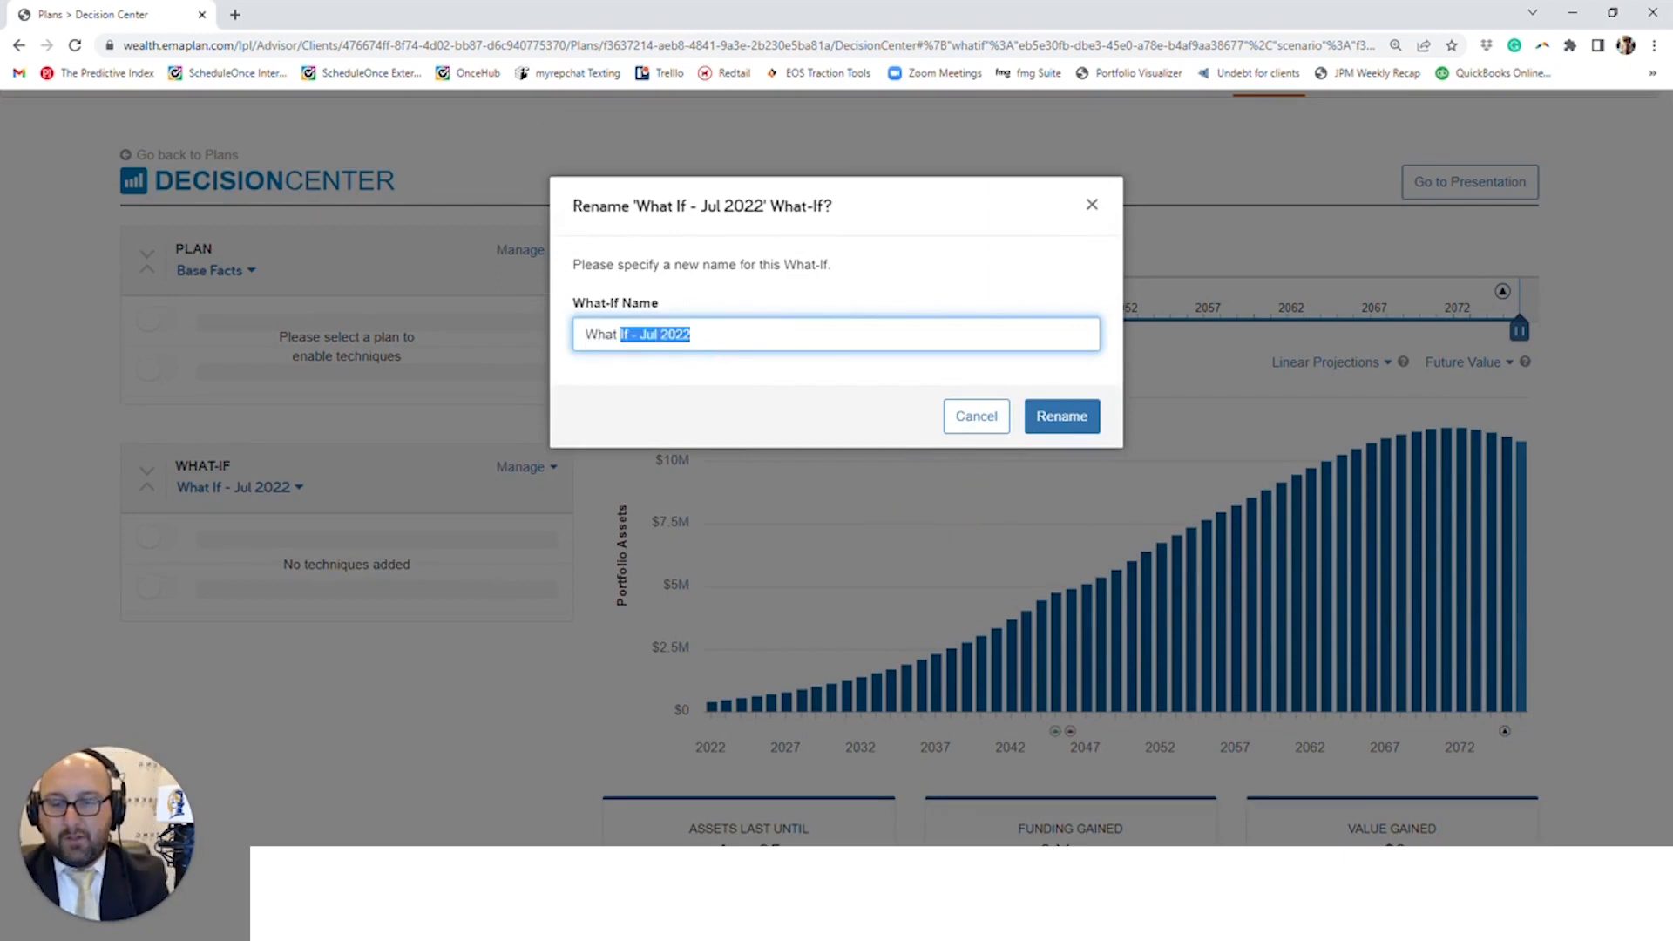
text(The World Ends)
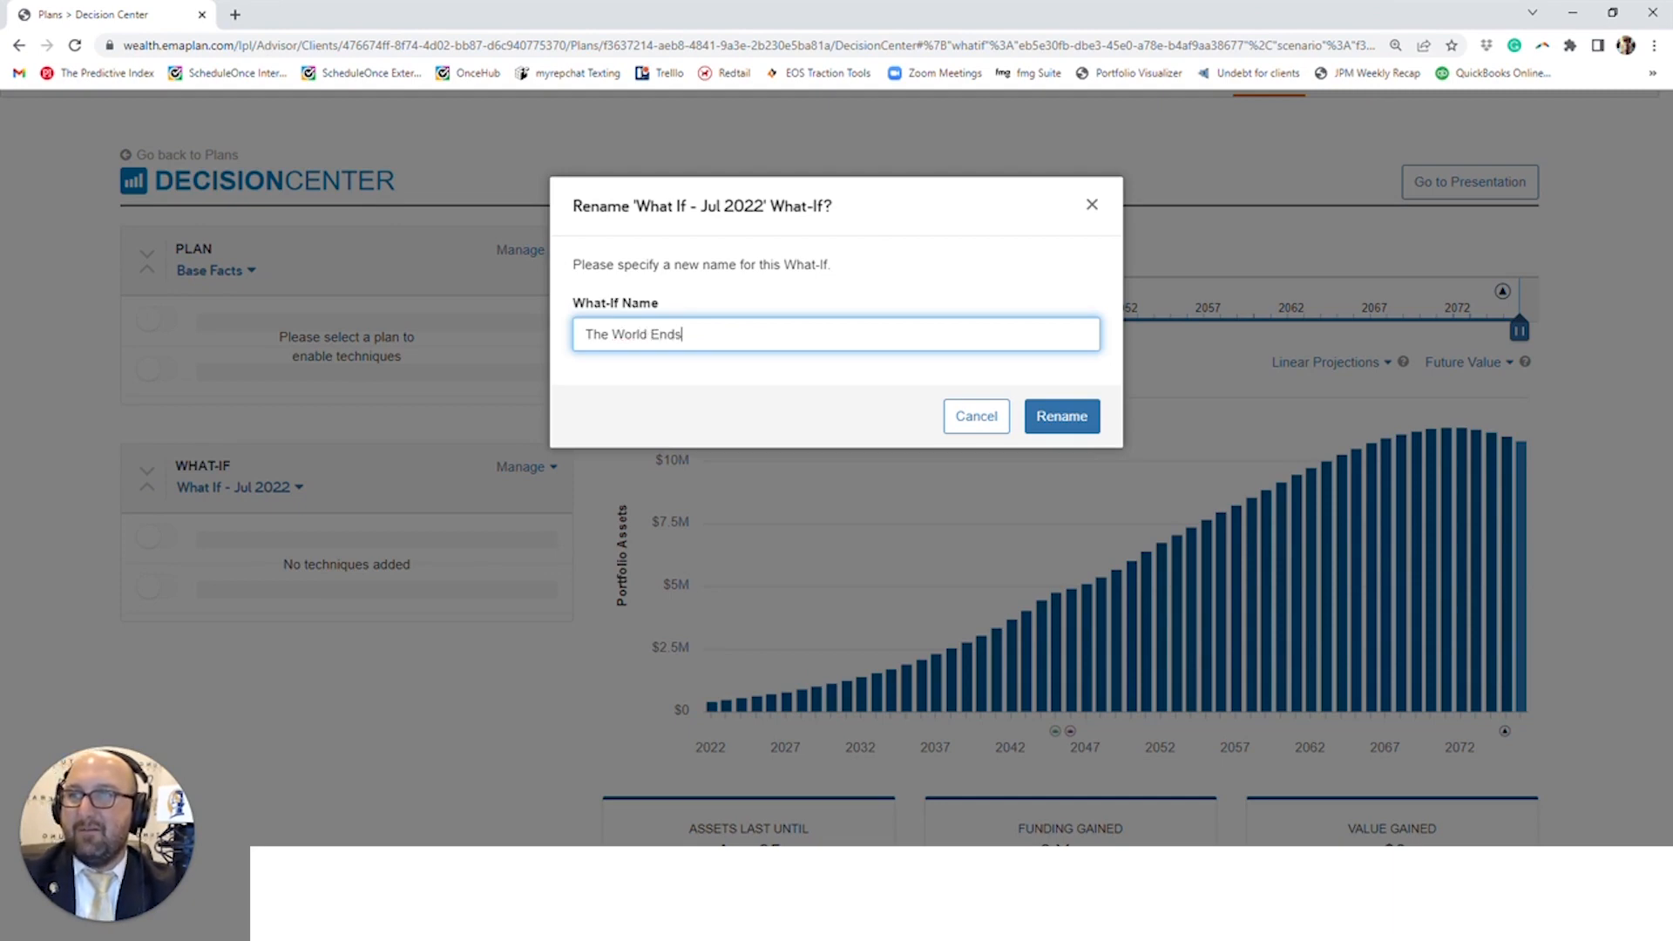
click(1085, 419)
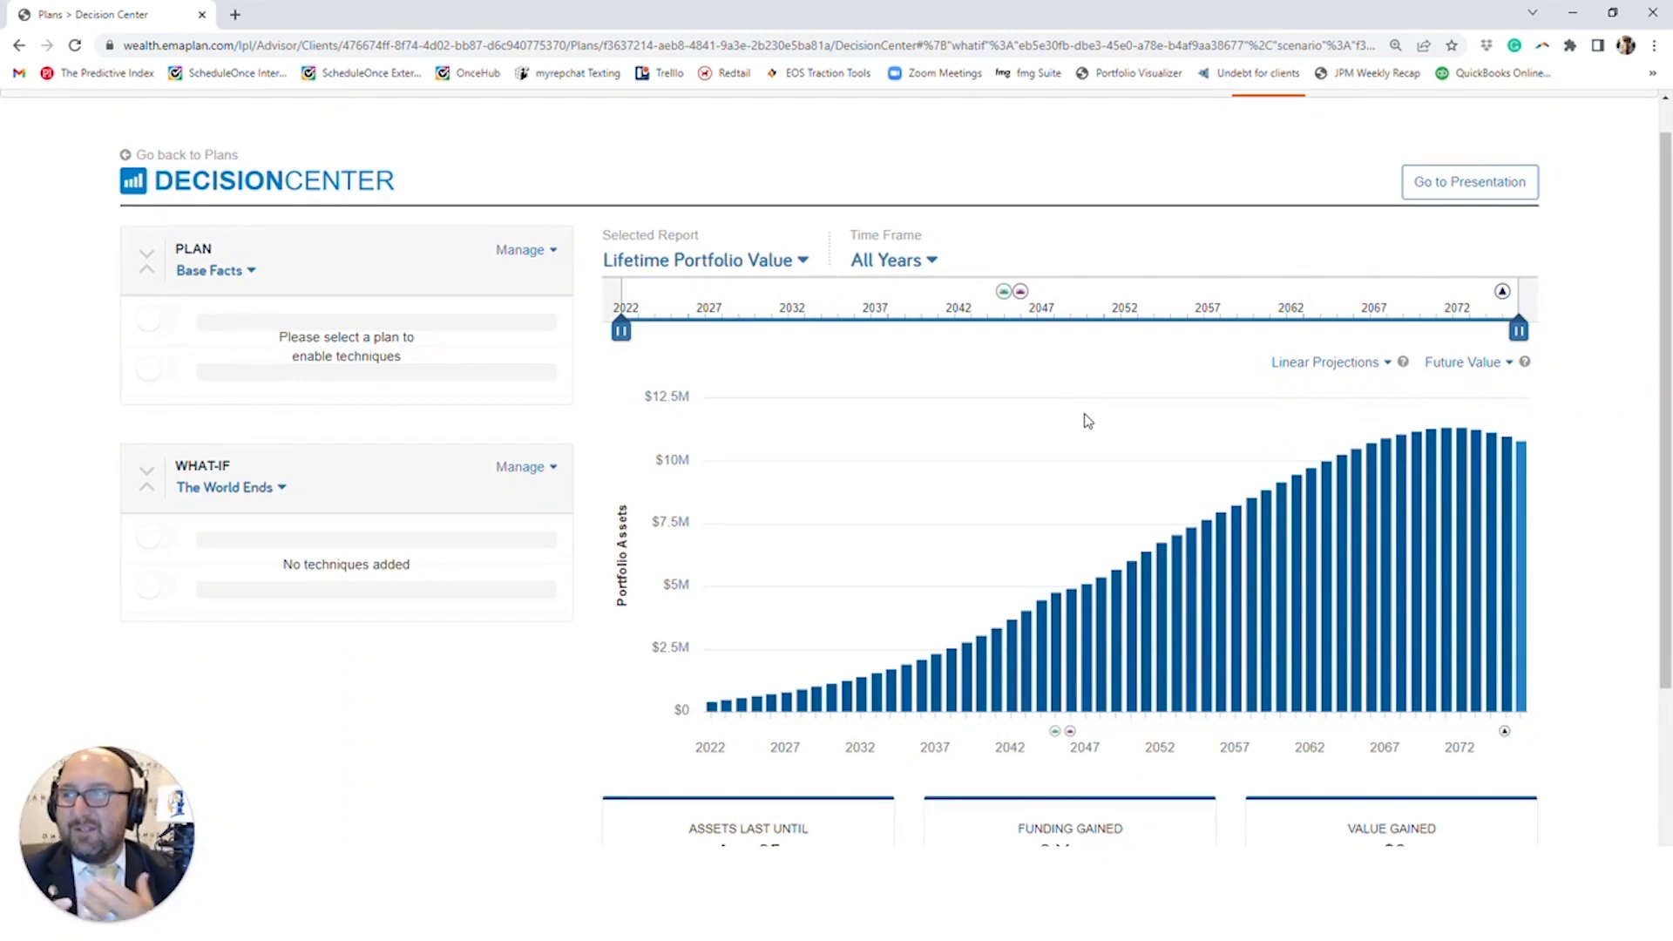
- Add the Add Other Expense, Inflation Rates and Growth Rates techniques to The World Ends what-if
click(512, 469)
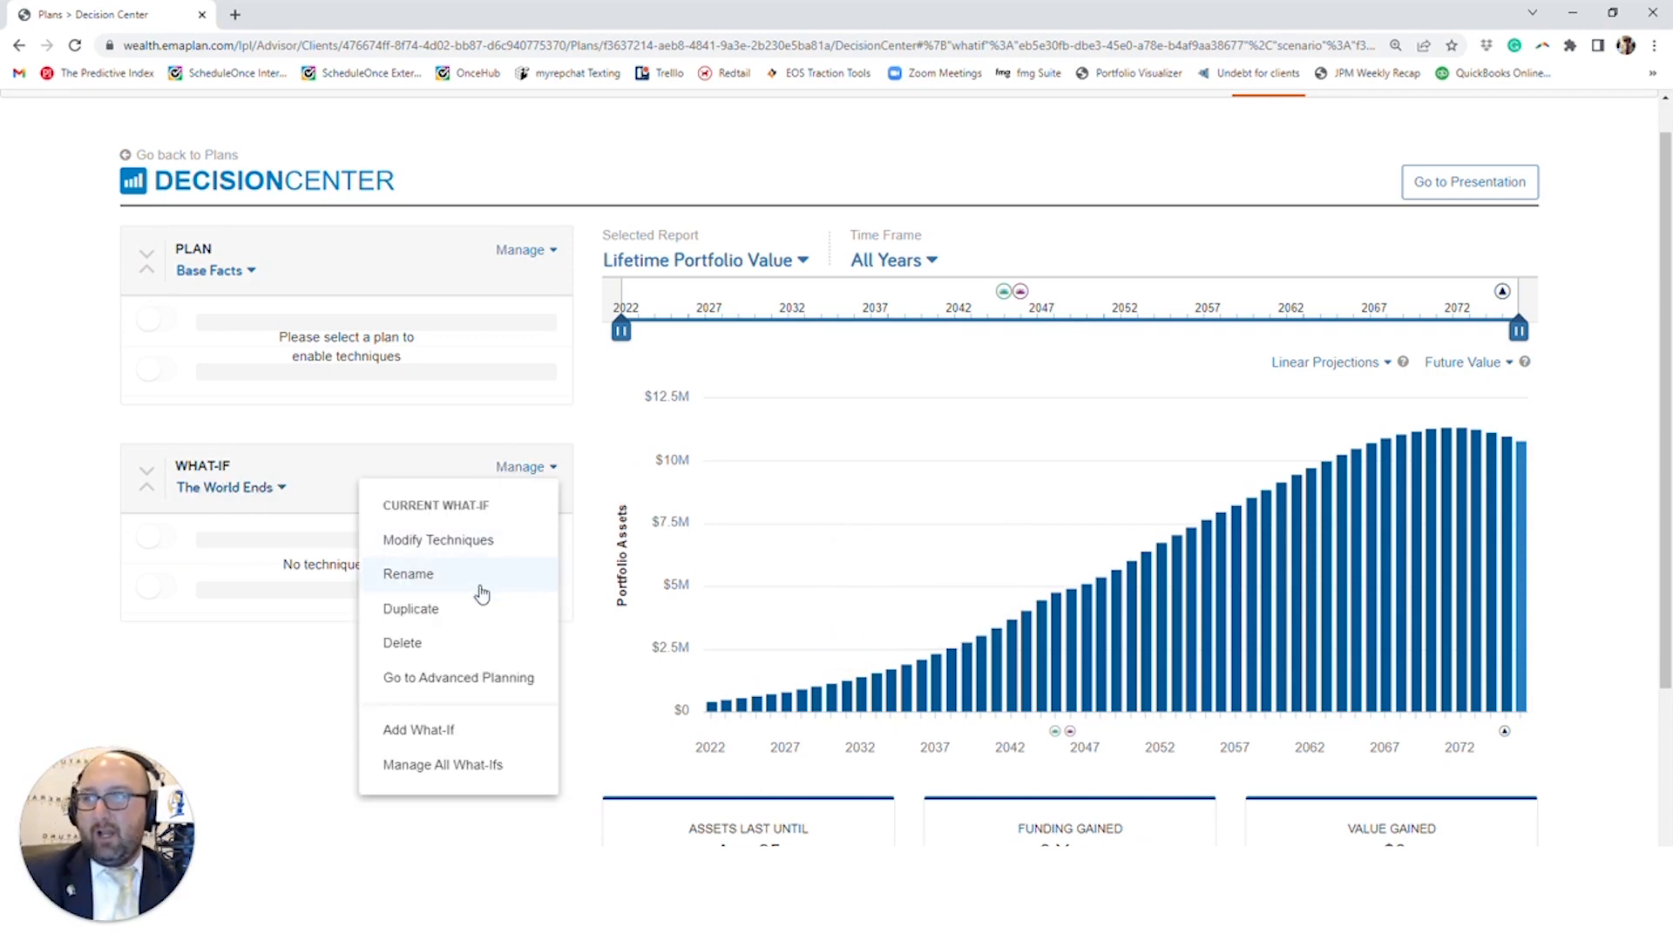
click(498, 546)
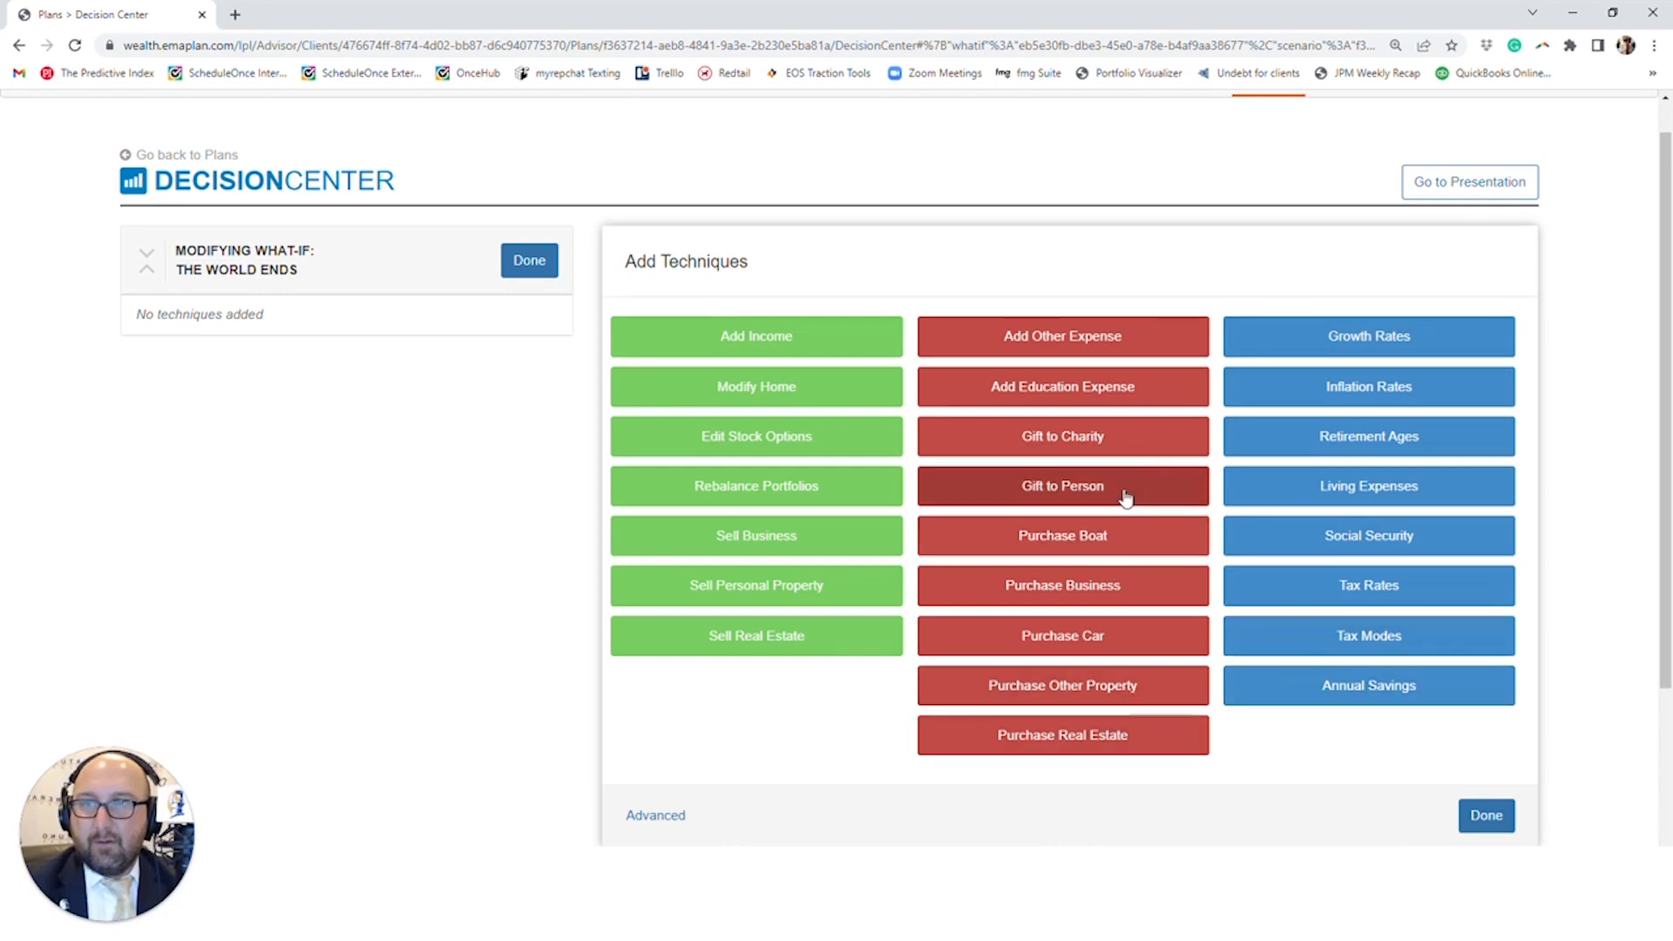
click(1107, 343)
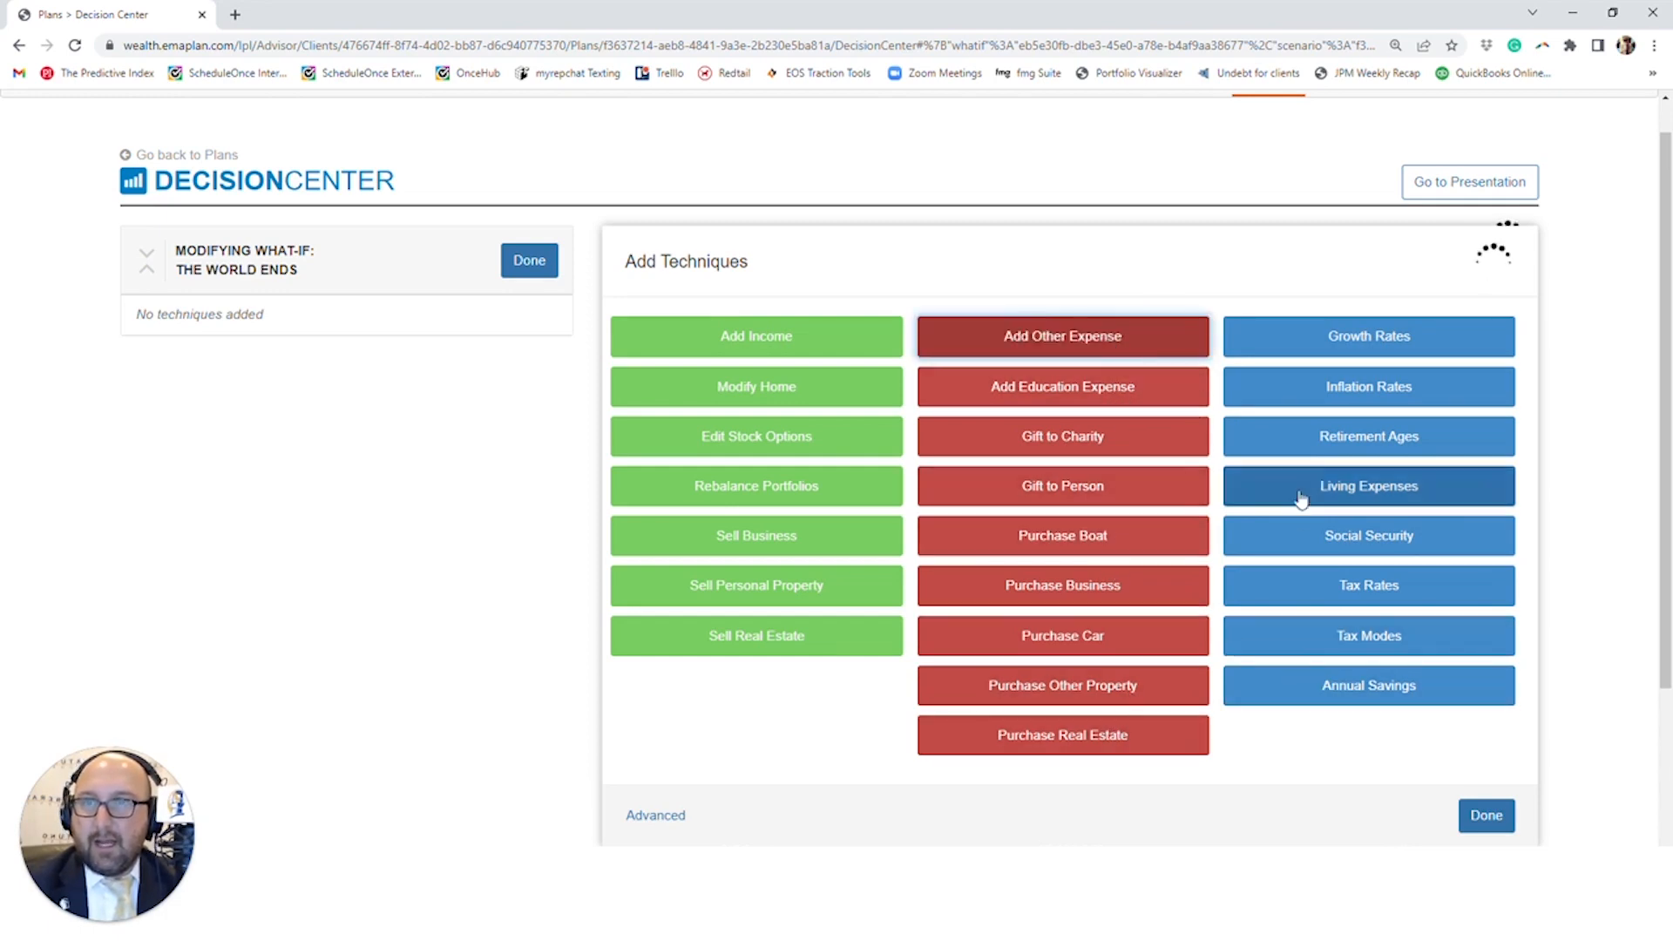
click(1377, 391)
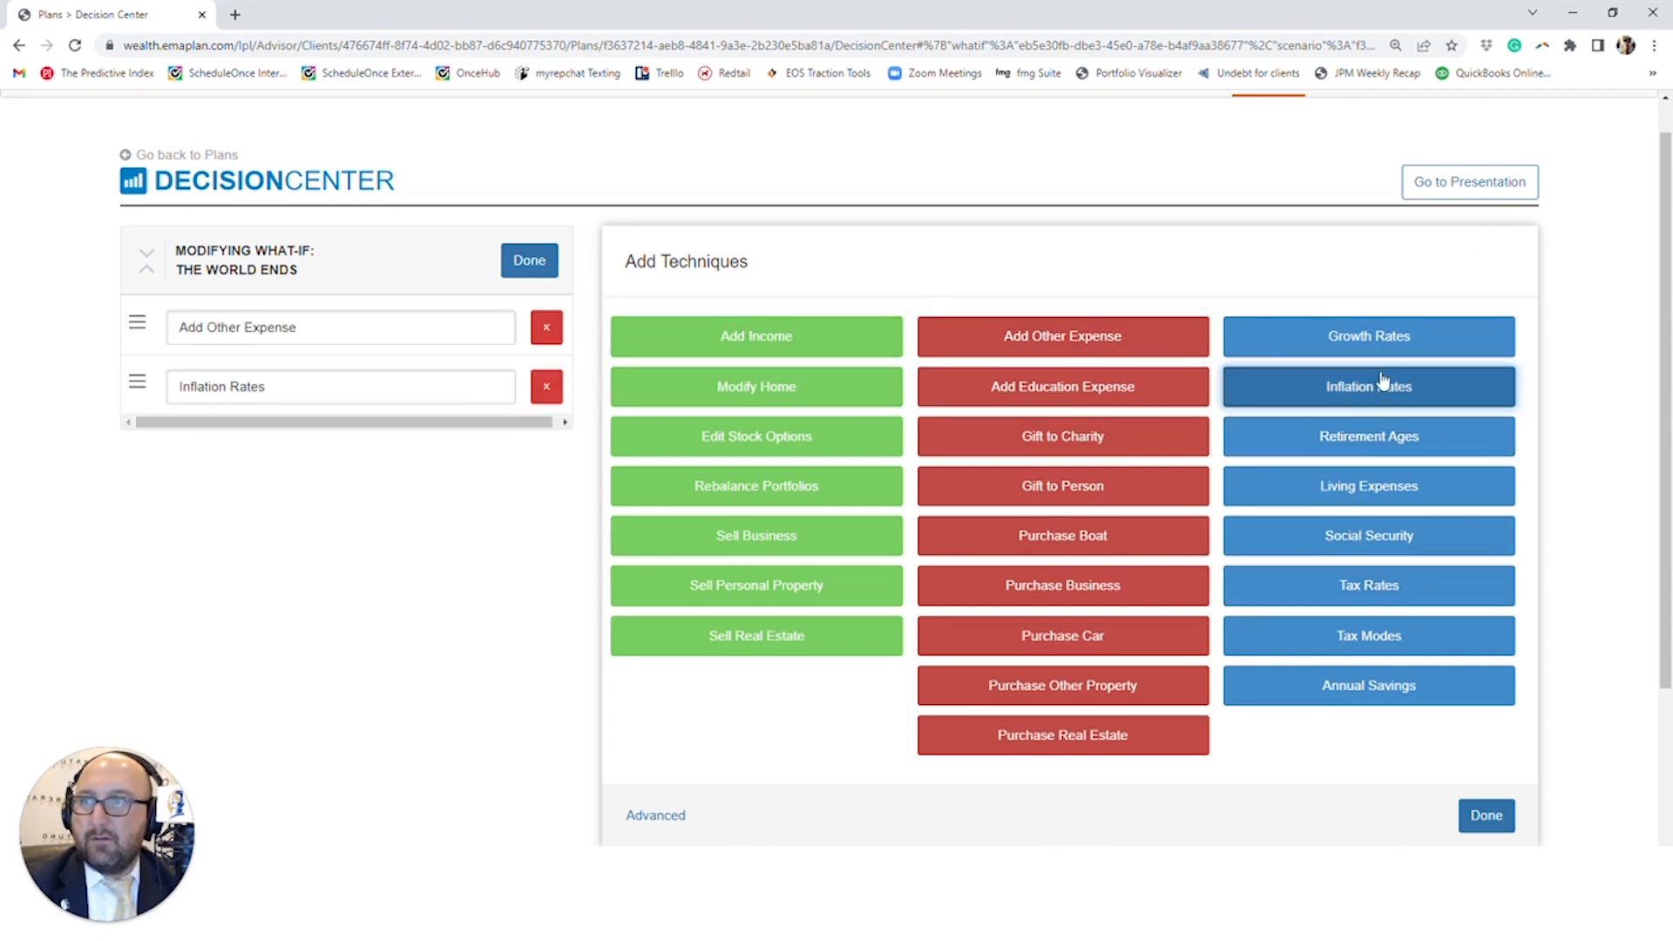
click(1379, 352)
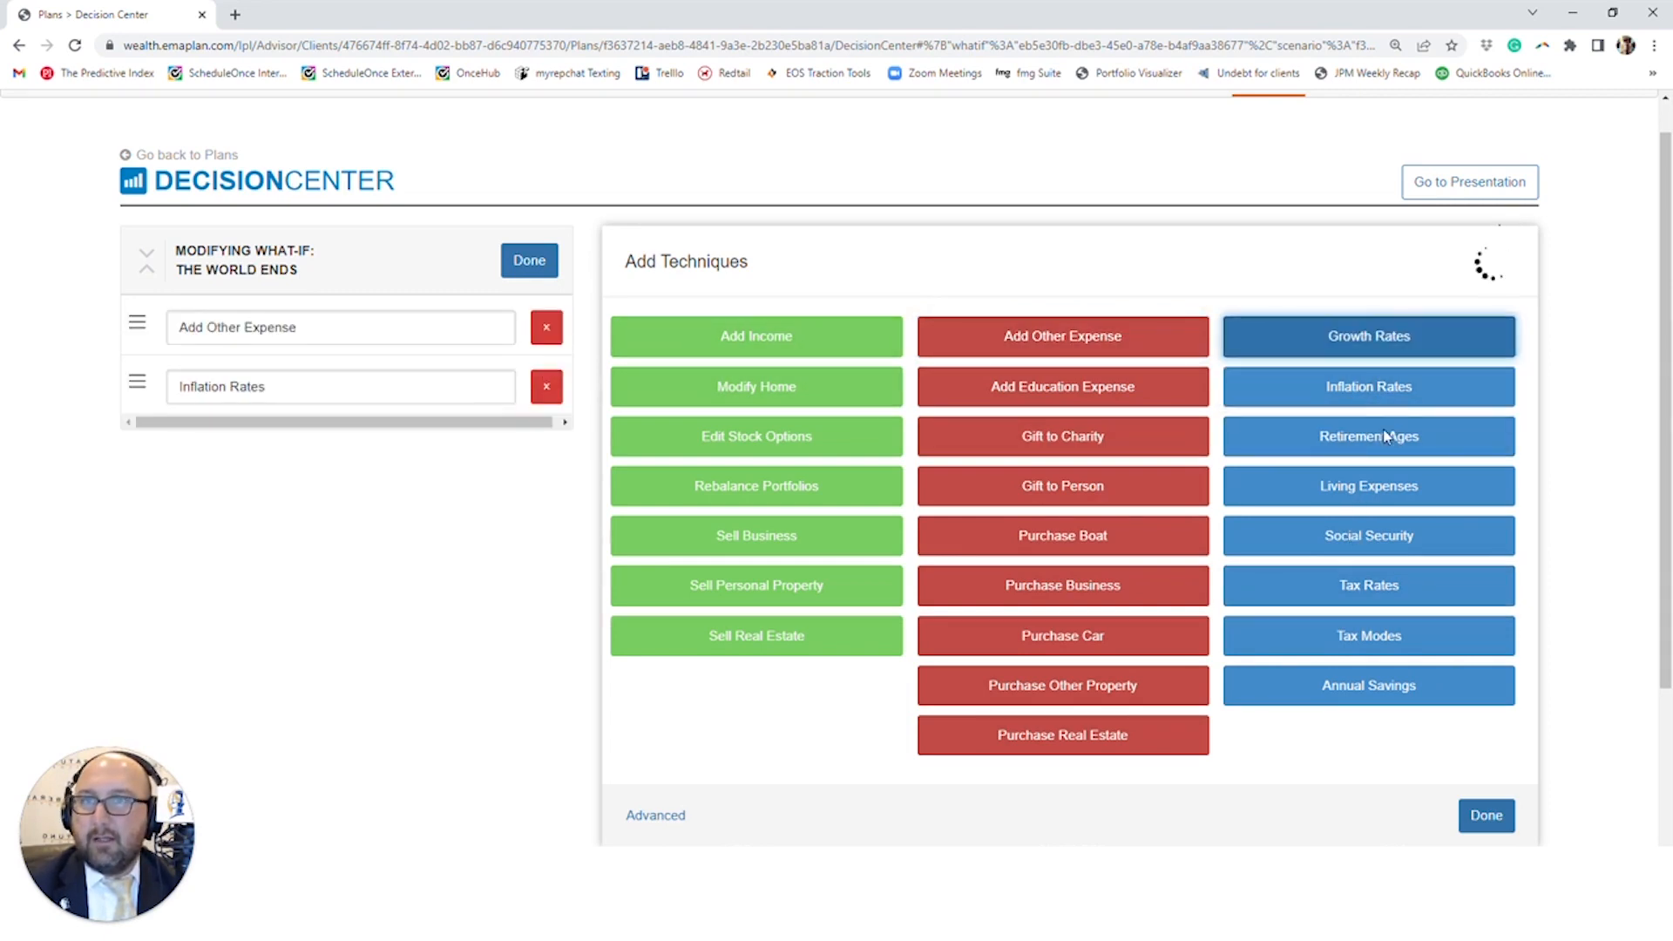
click(1485, 817)
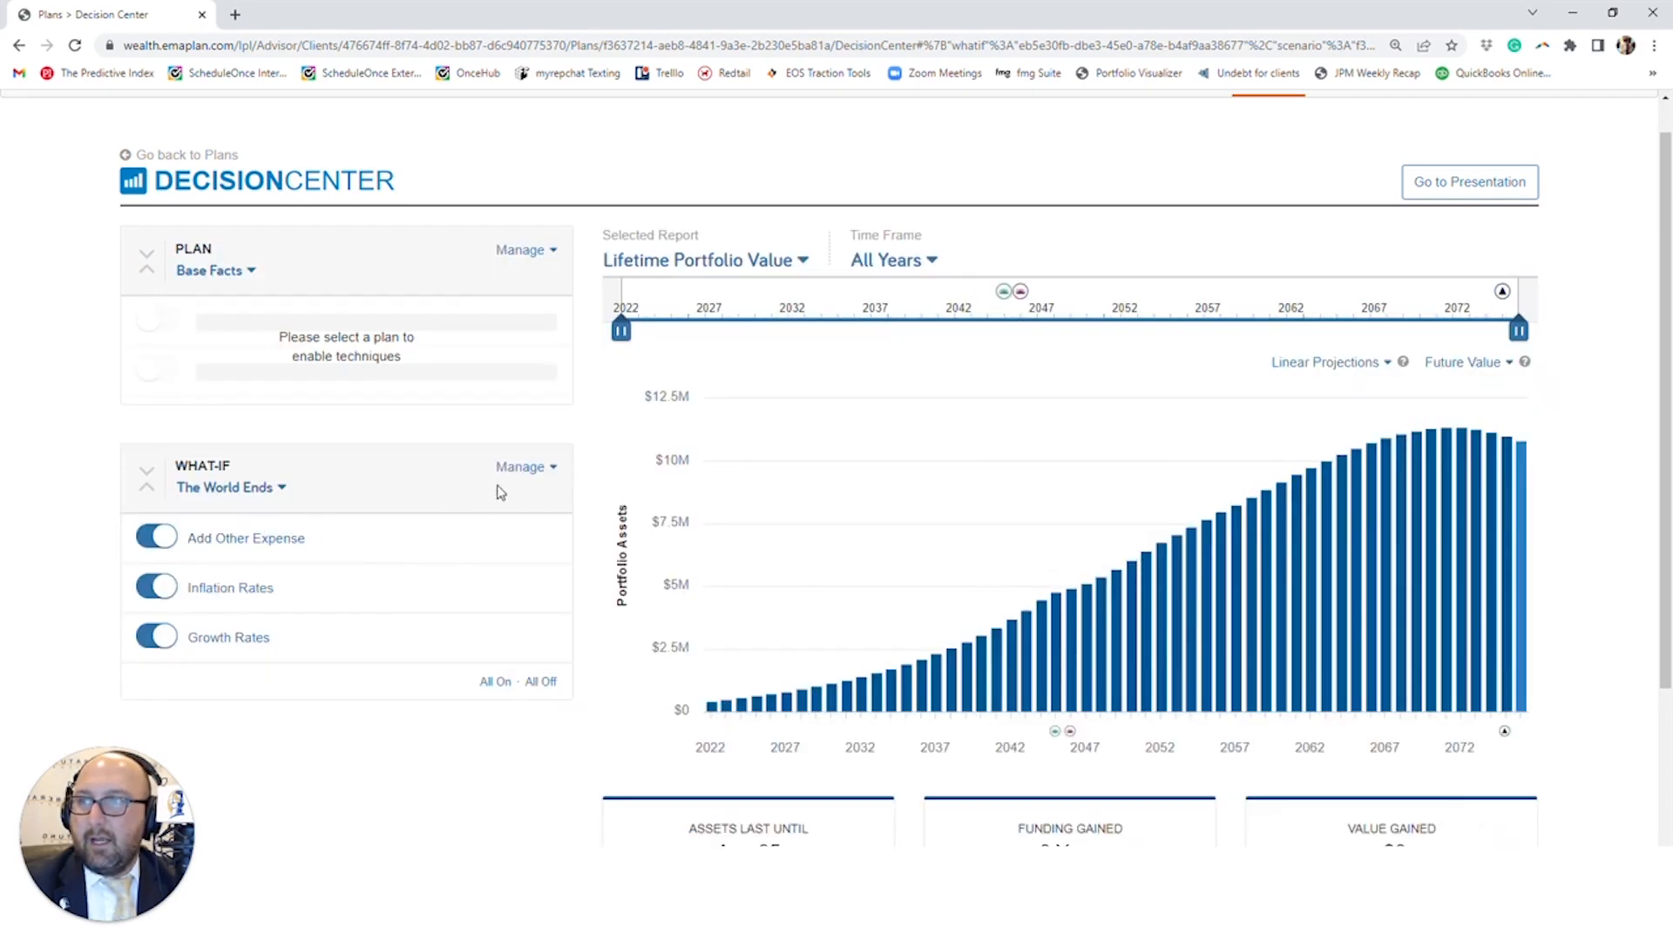
- Rename the techniques in The World Ends what-if as Expenses Go Up, Inflation Goes Through The Roof and Growth Goes Down
click(514, 471)
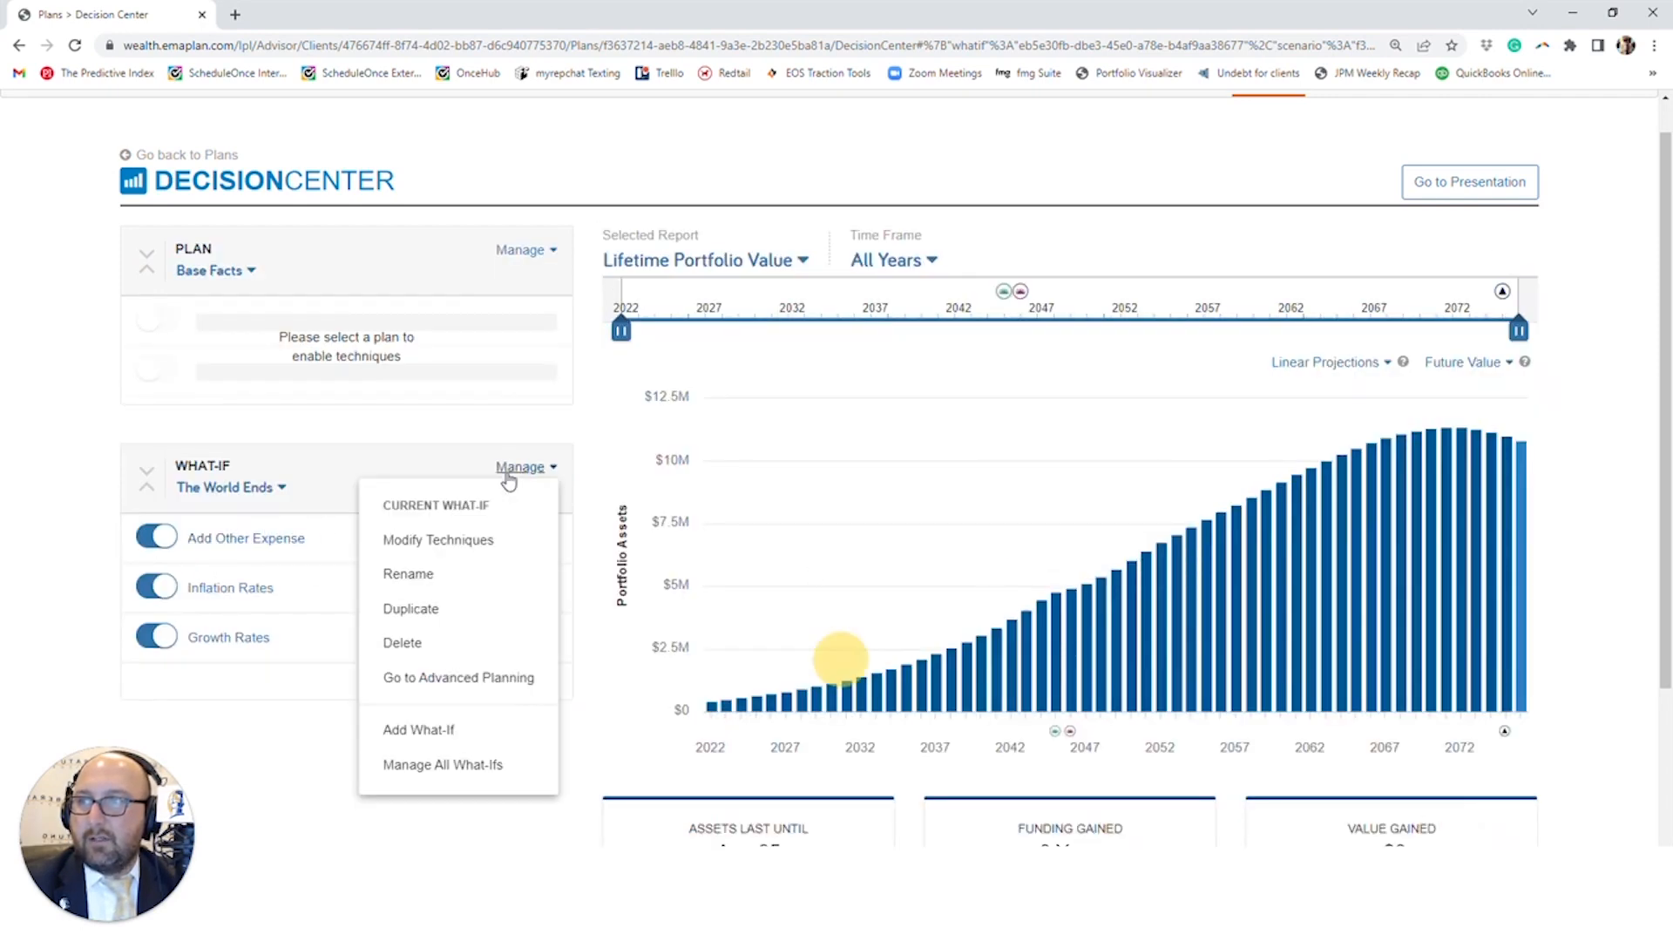
click(470, 557)
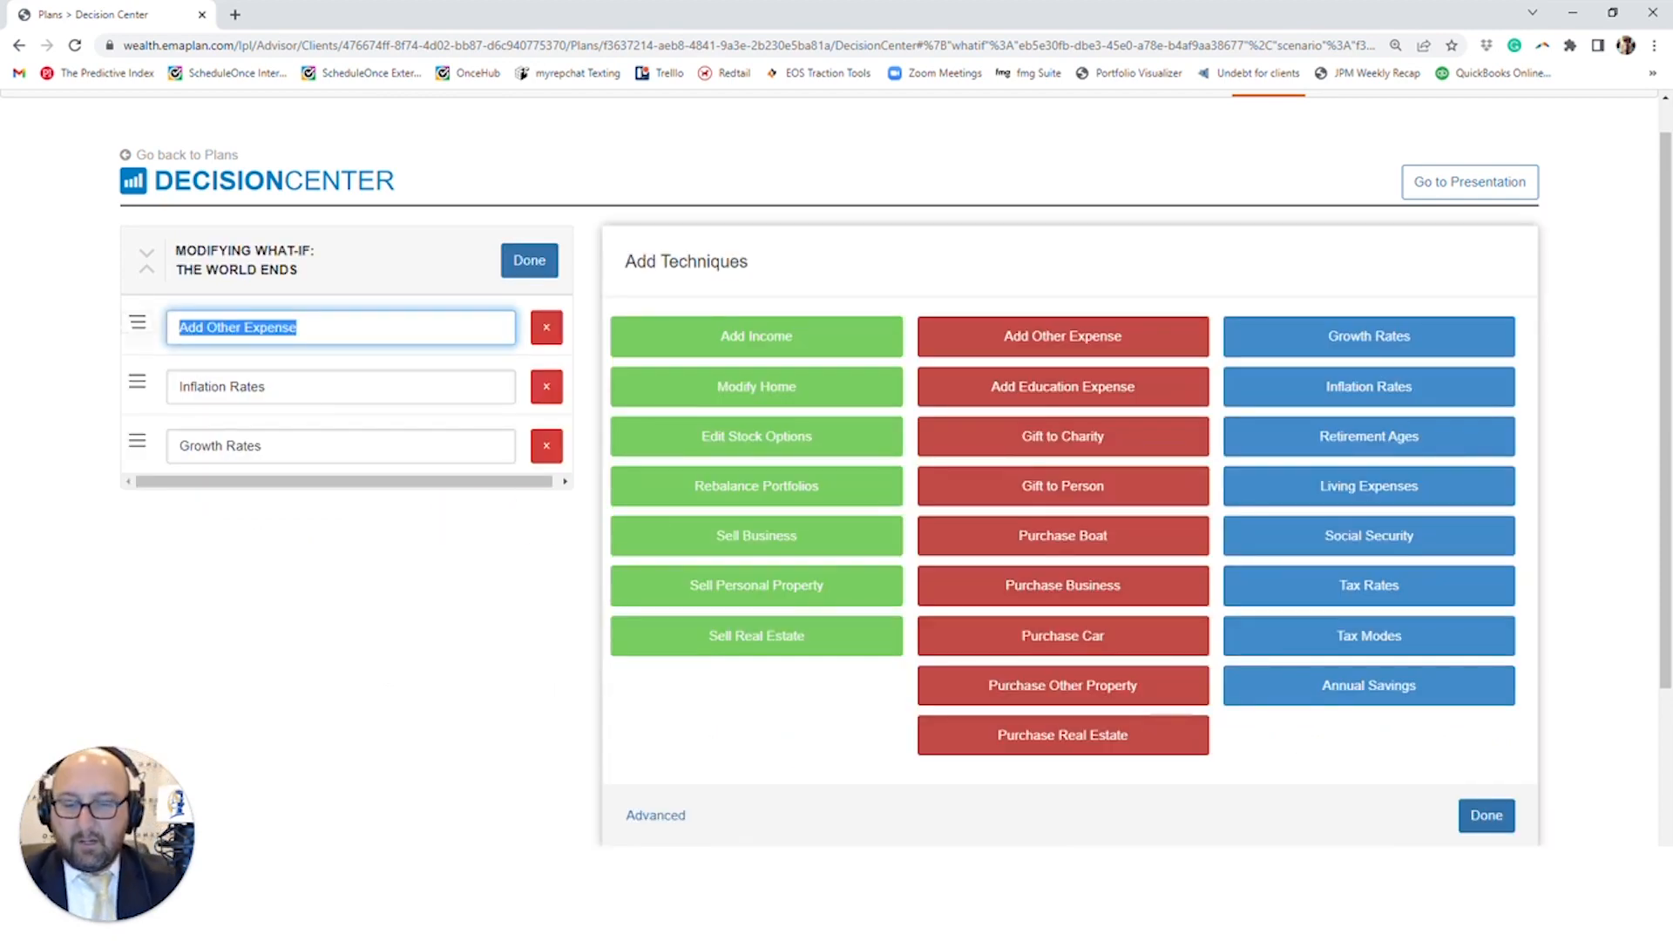
text(Expenses Go Up)
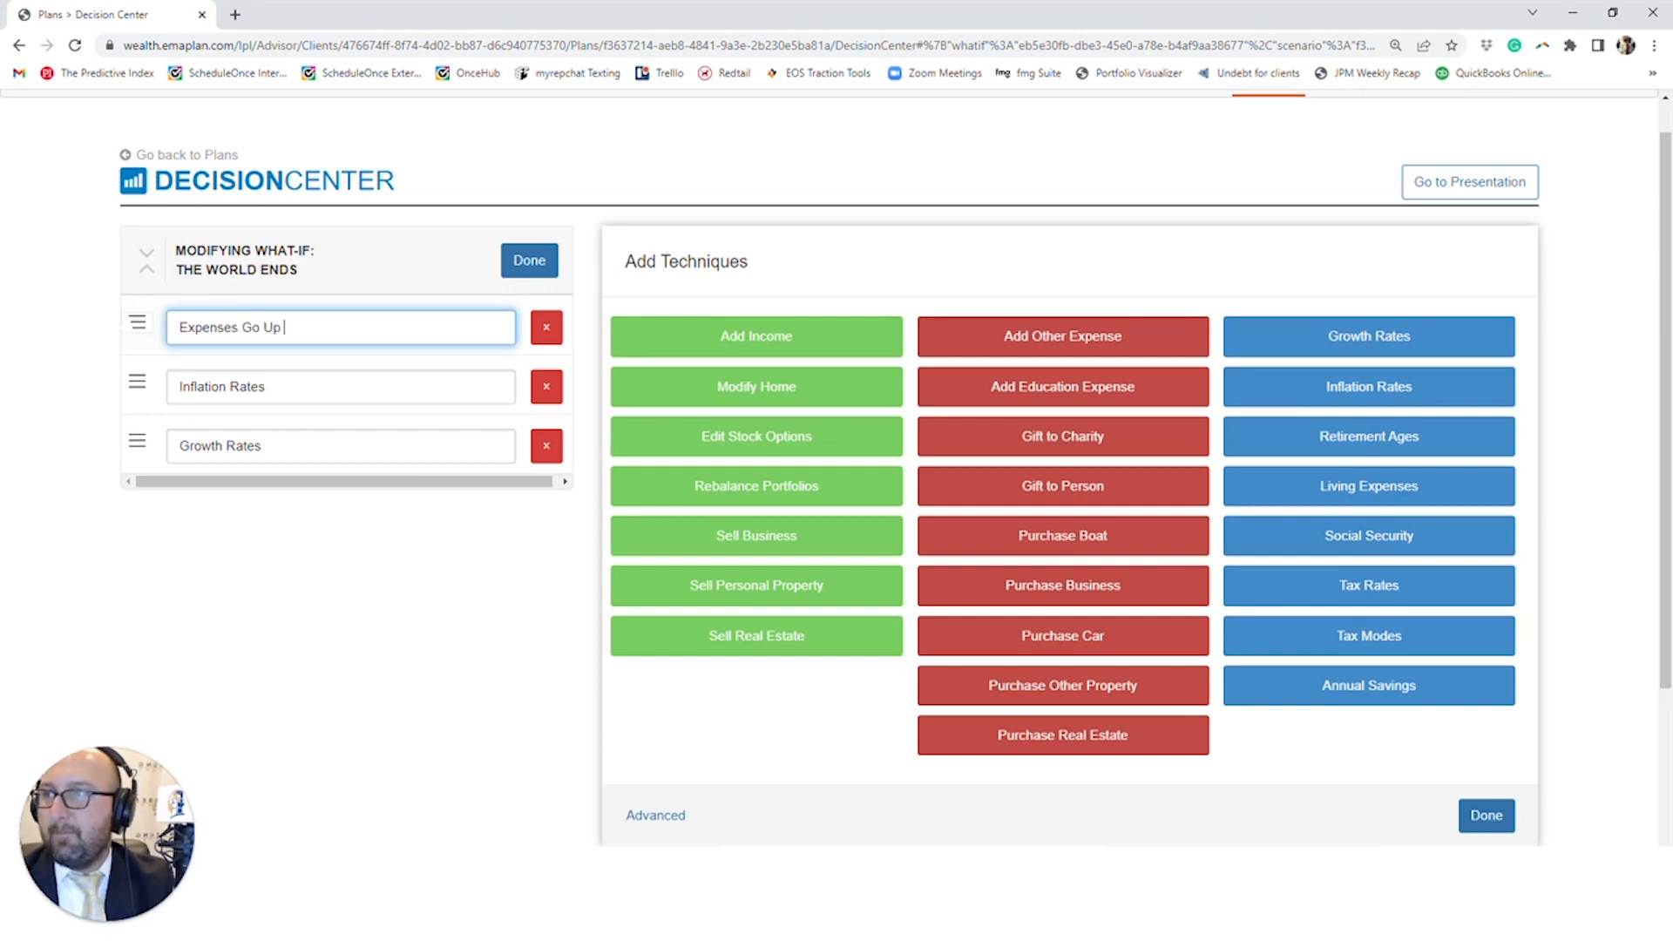
key(Tab)
text(Inf)
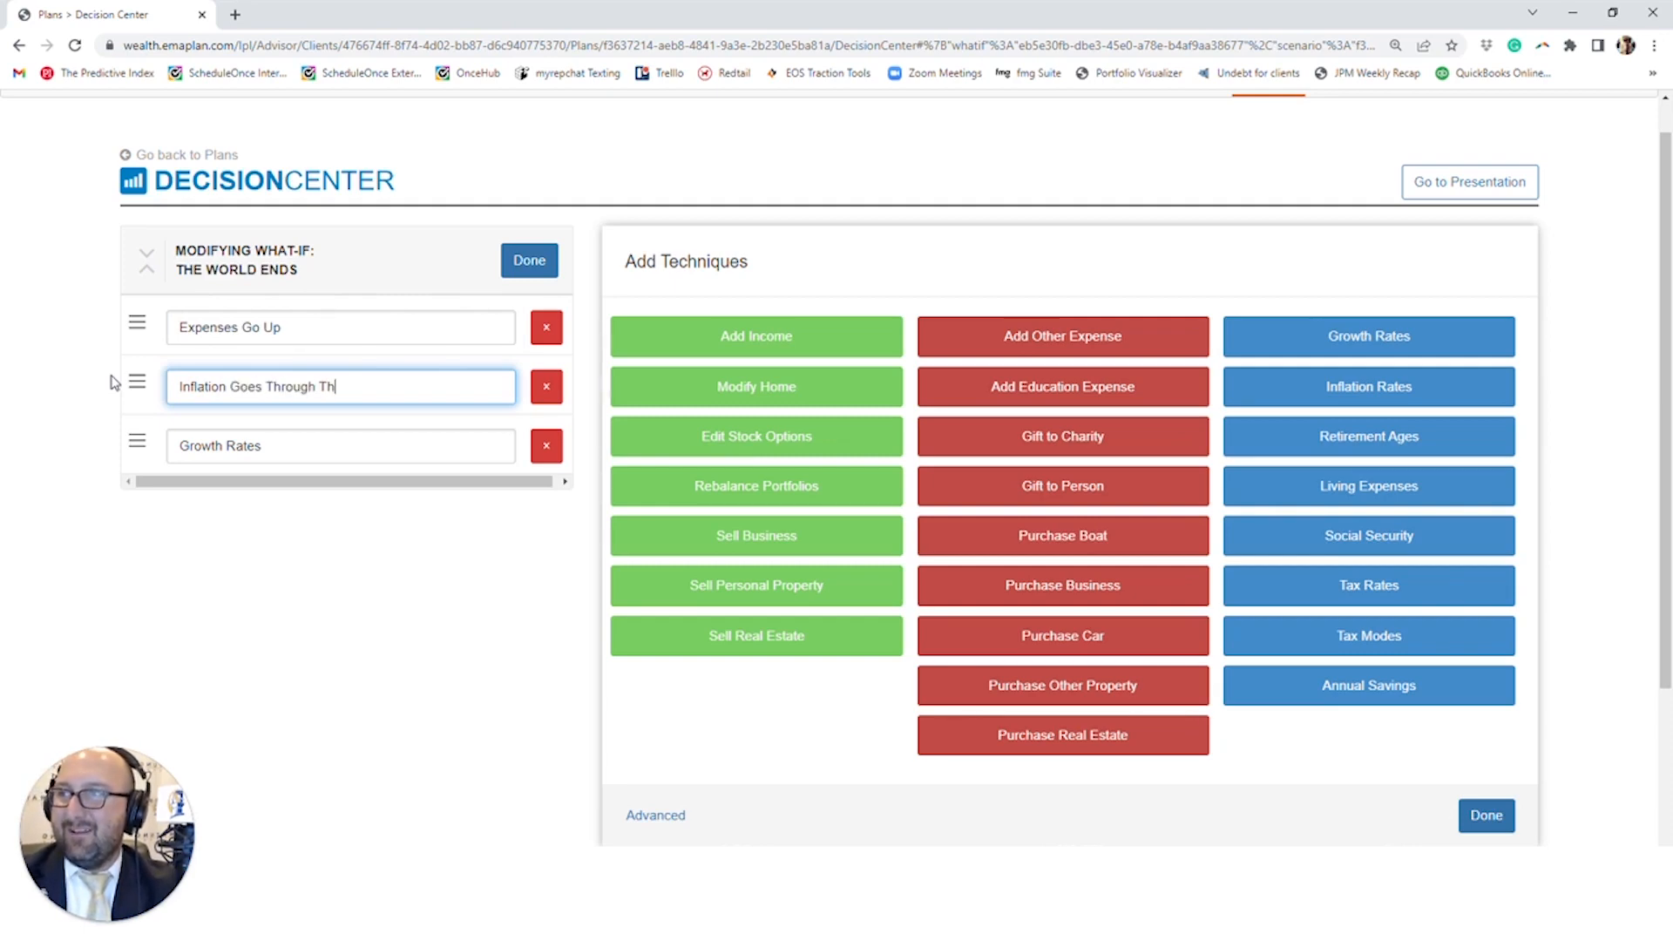
text(lation Goes Through The Roof)
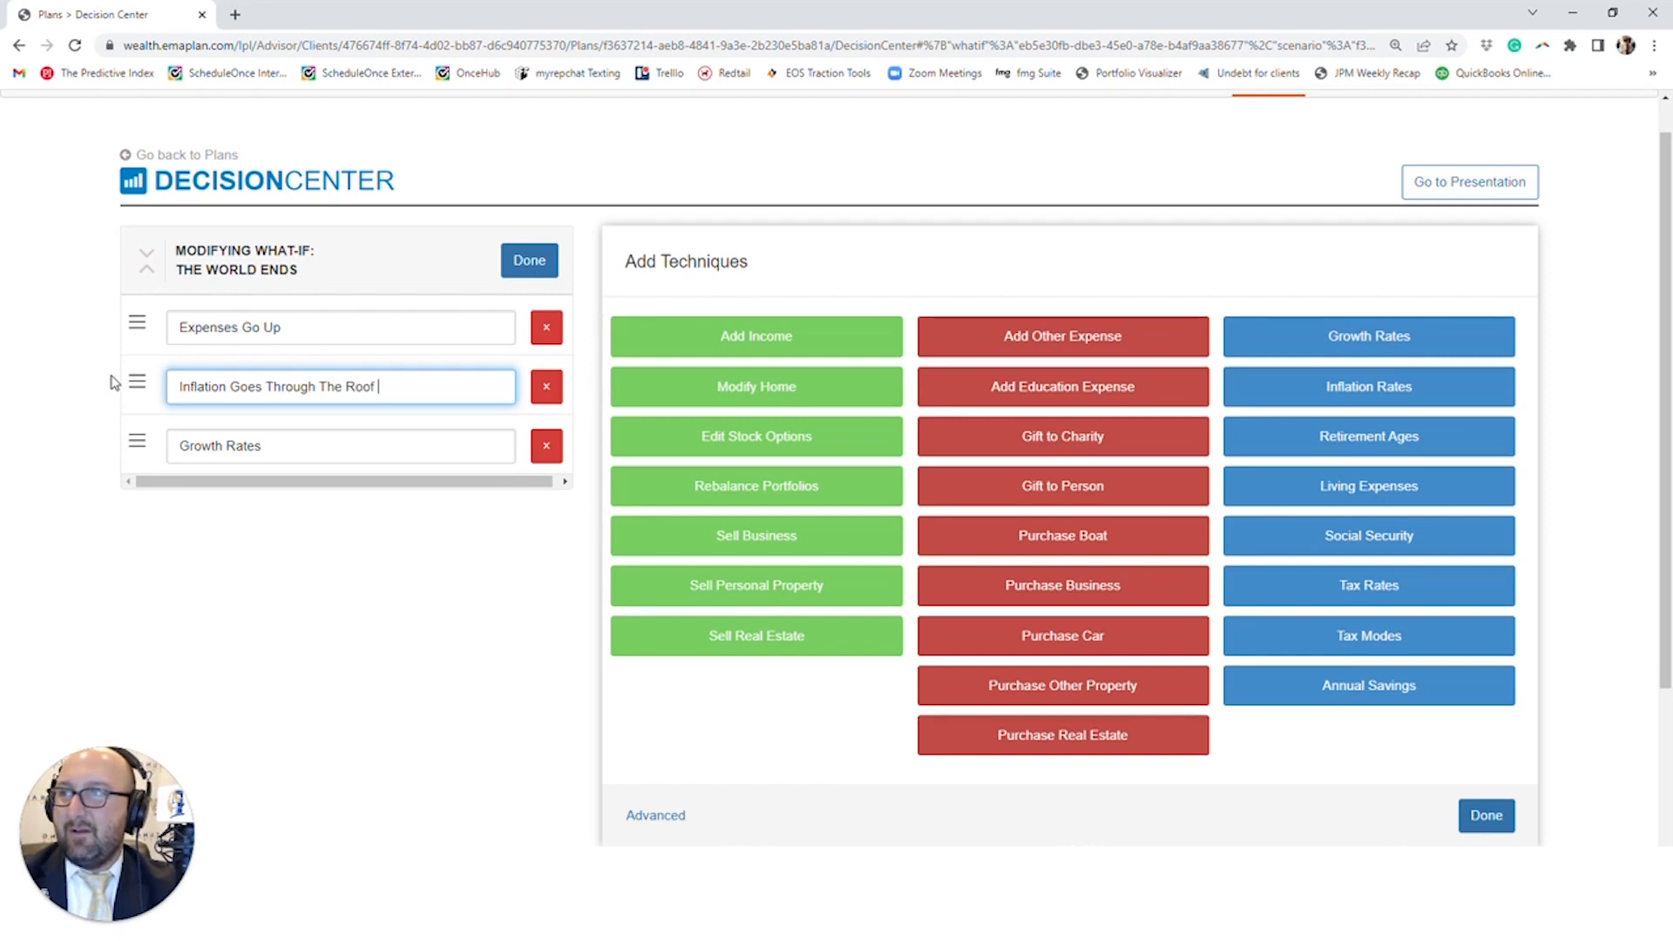
key(Tab)
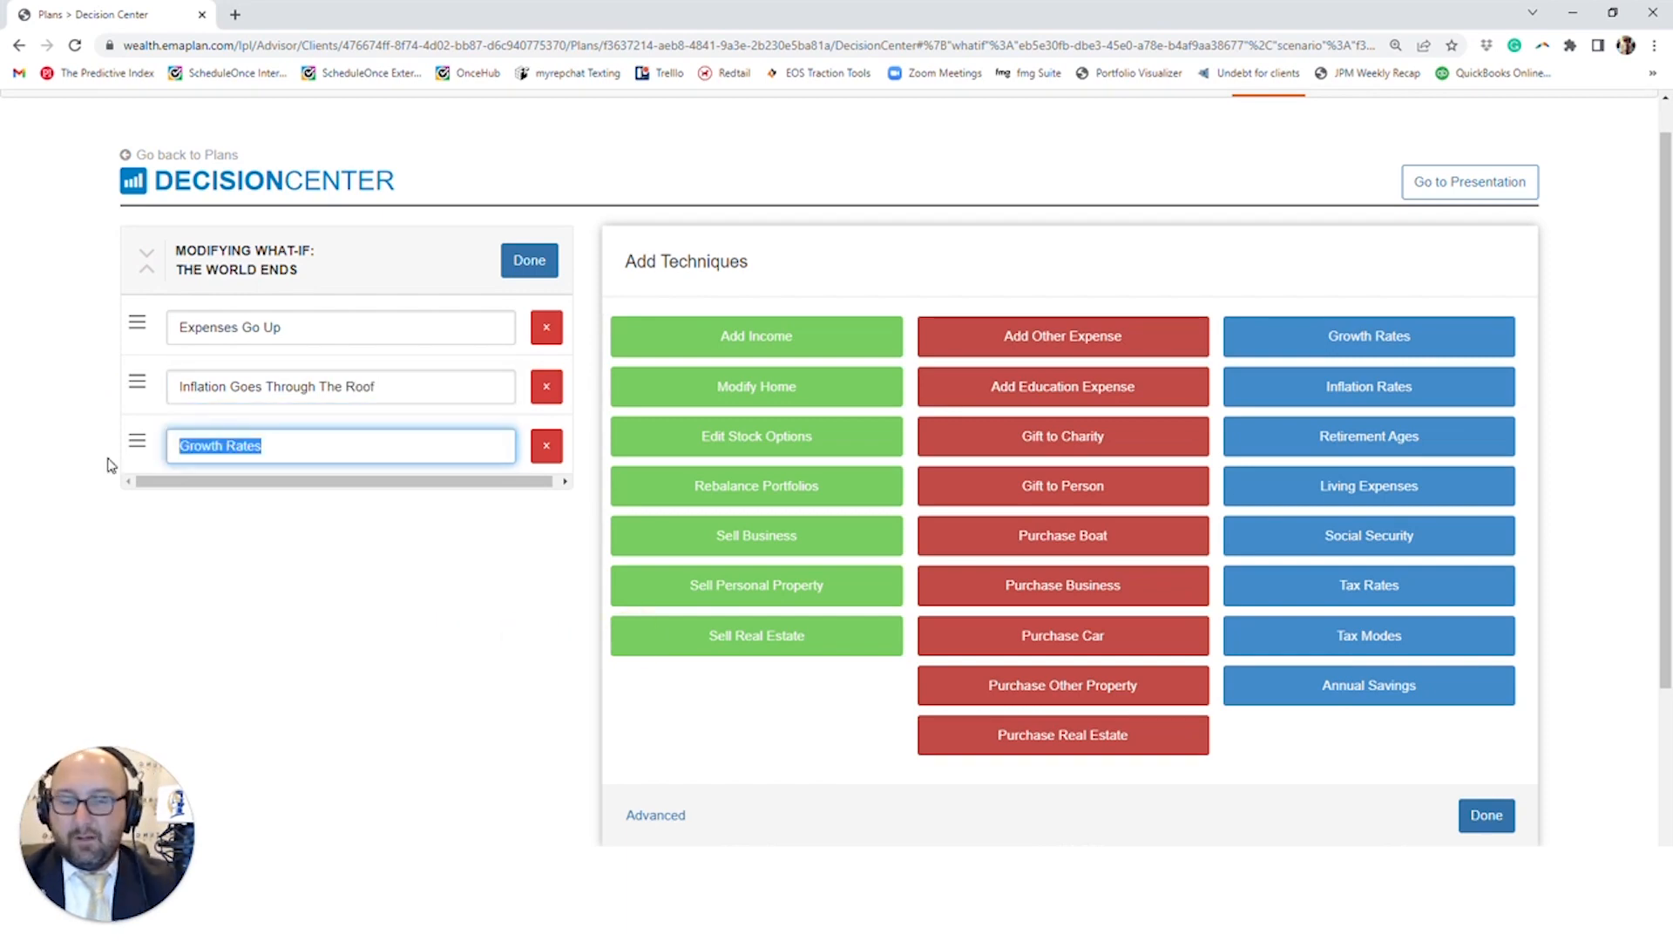
text(No)
key(BackSpace)
key(BackSpace)
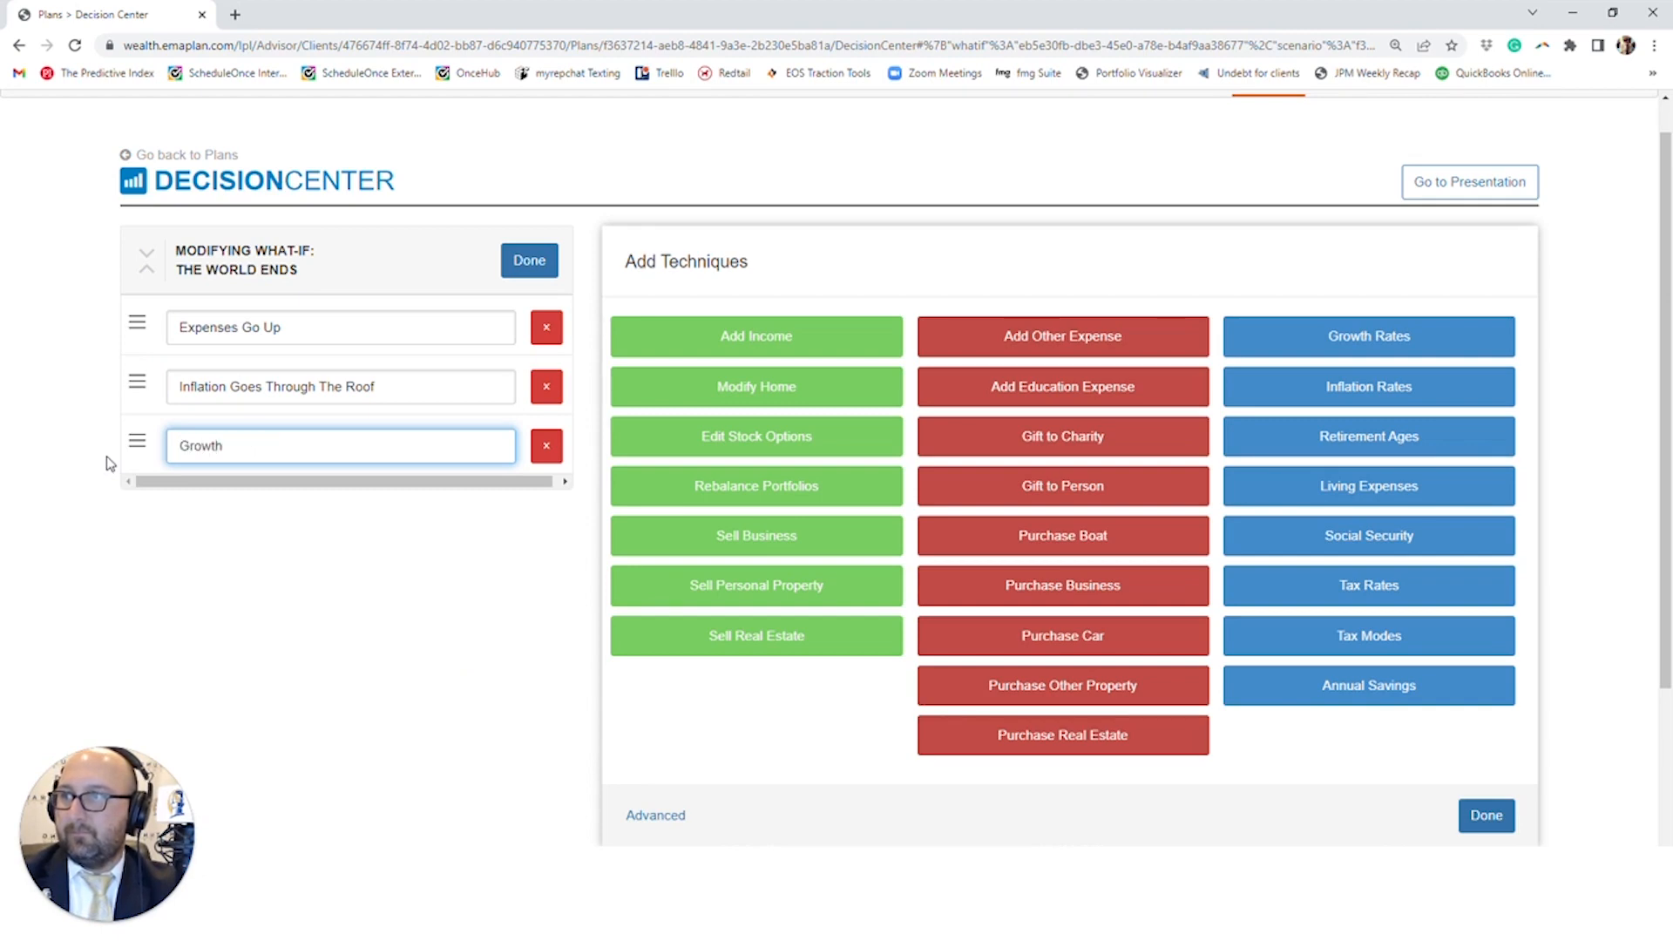
text(Growth Goes Down)
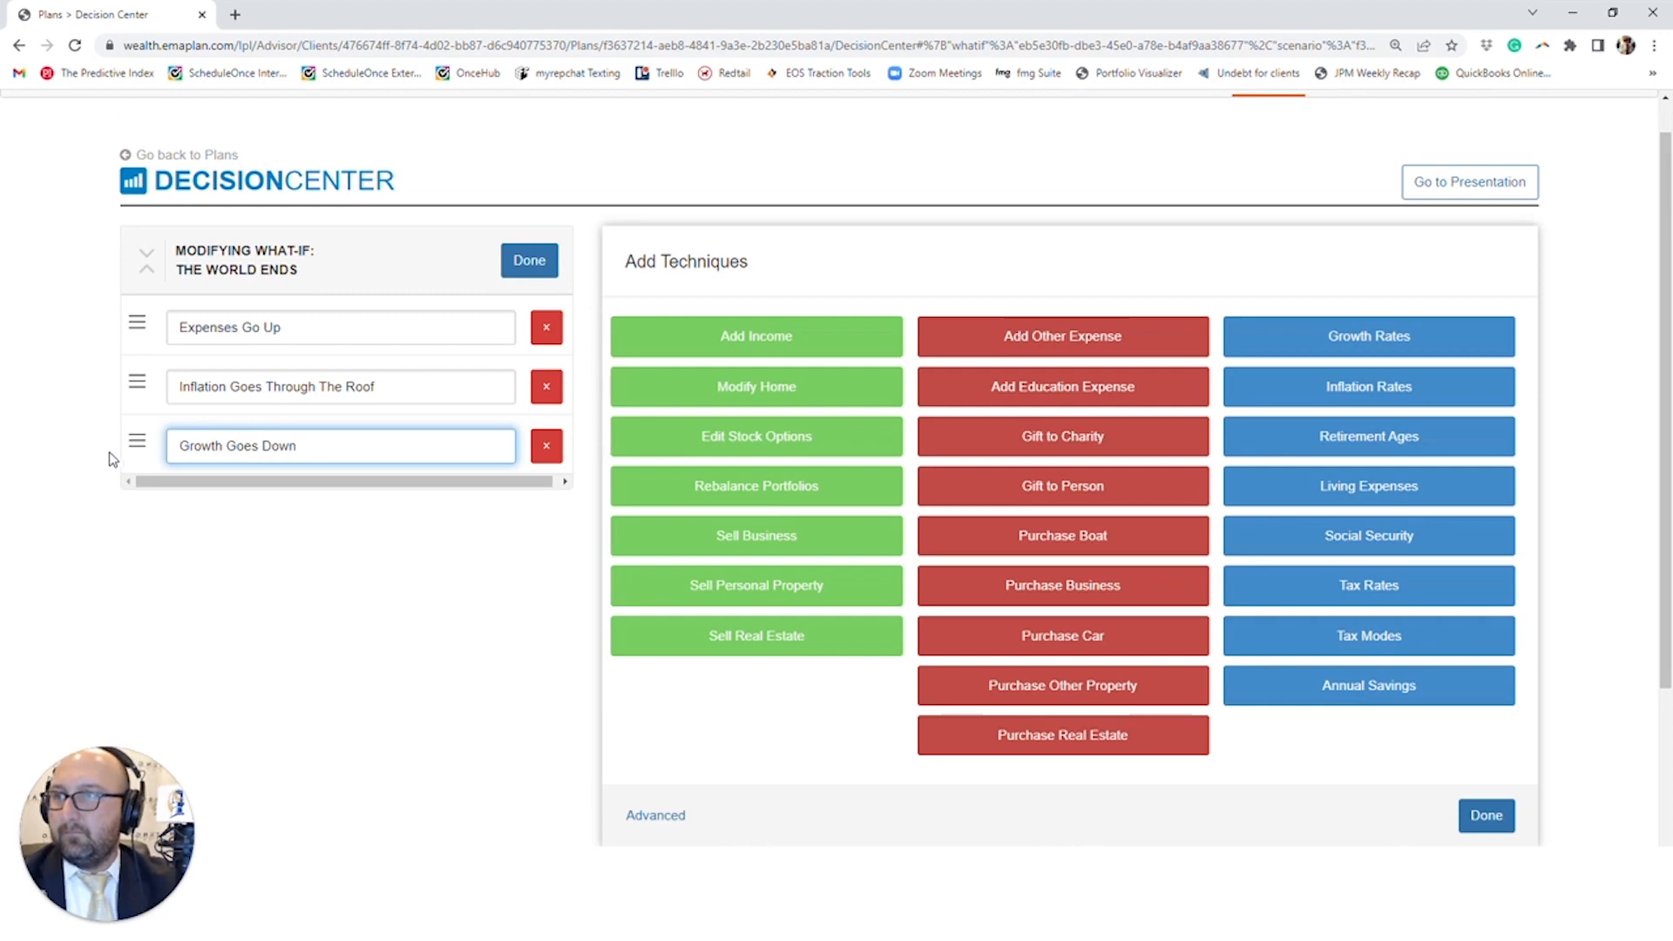
click(529, 260)
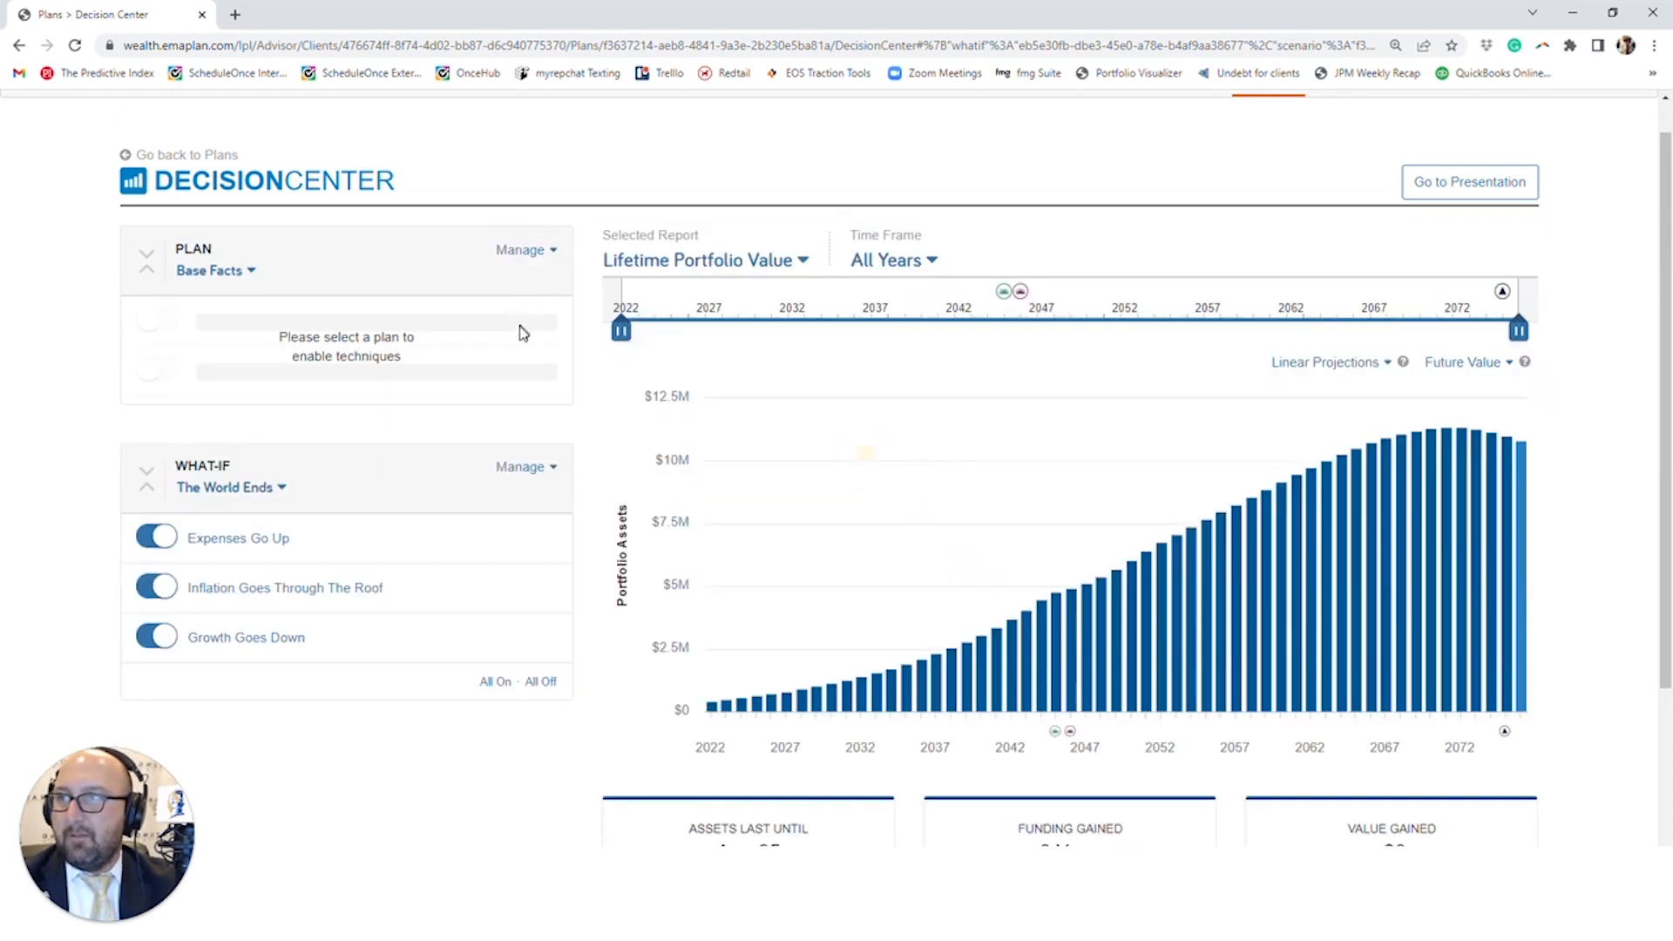
- Set the Expenses Go Up technique's amount to $250,000 and return to the what-if's technique list
click(258, 538)
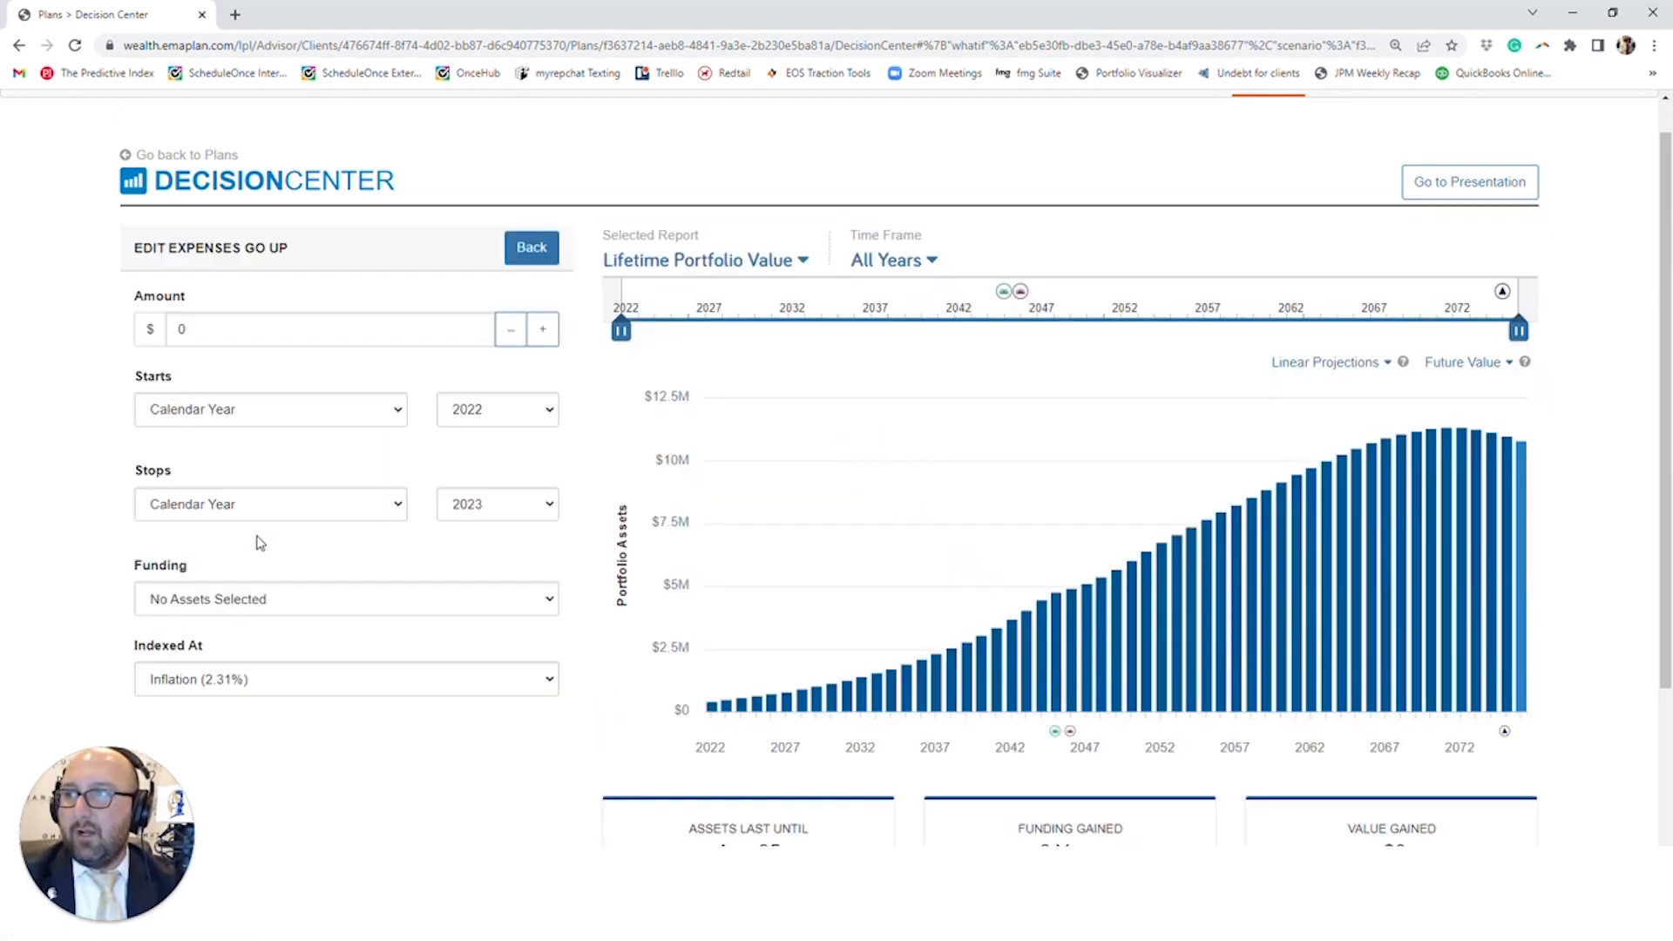
scroll(261, 523, down, 2)
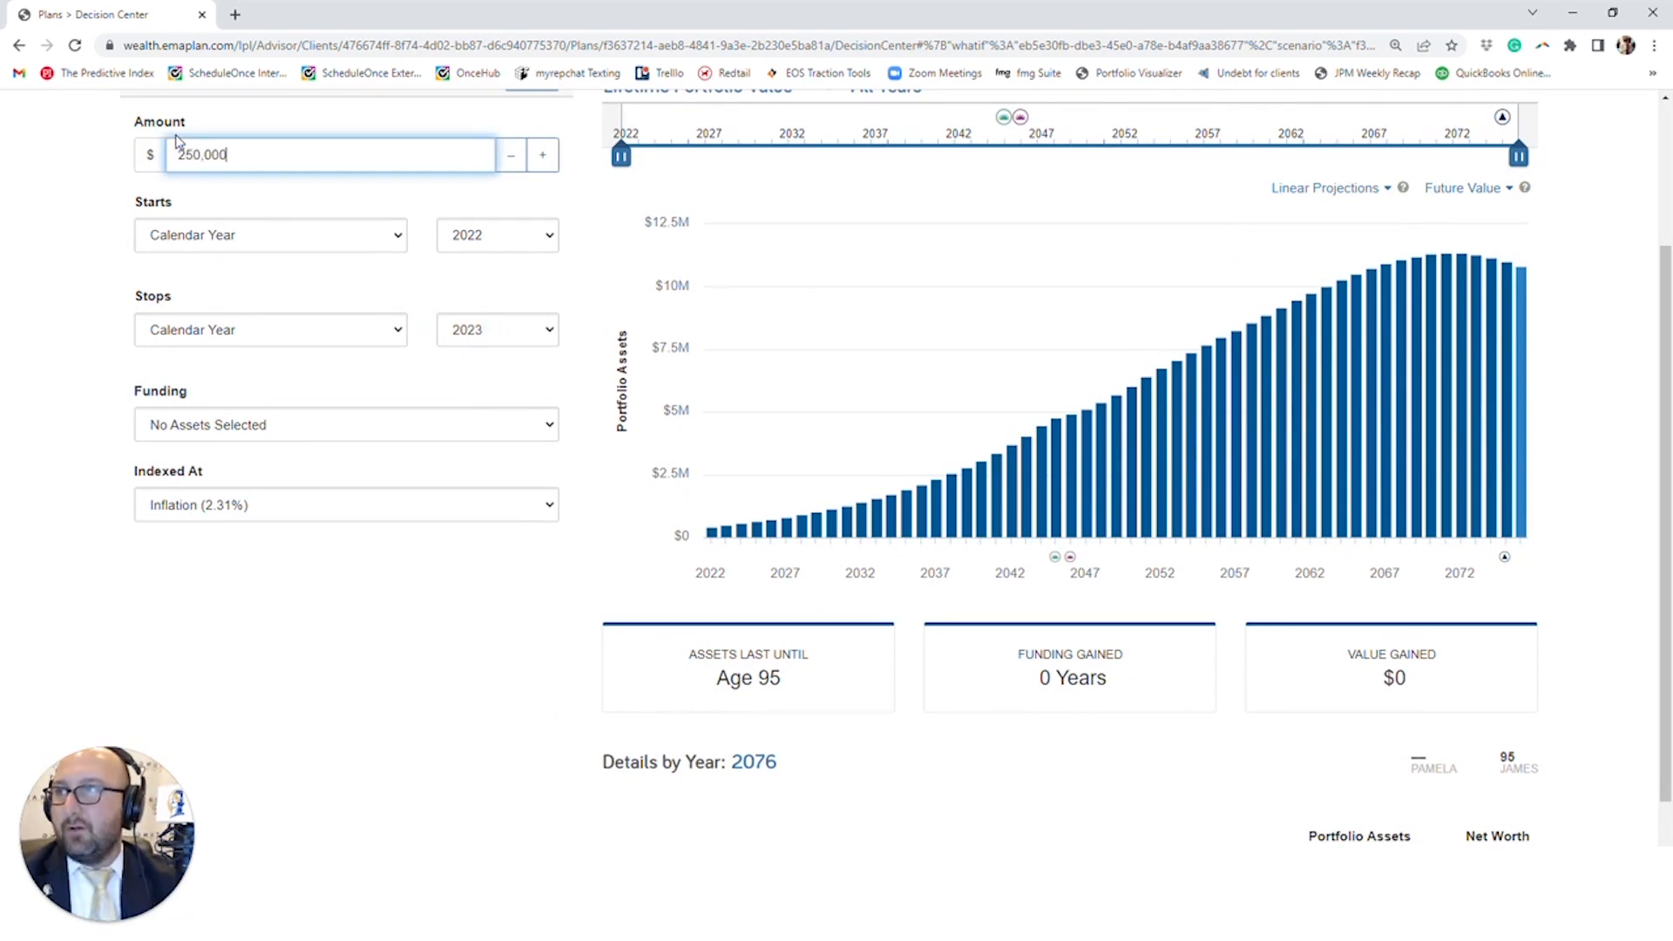
scroll(291, 485, up, 3)
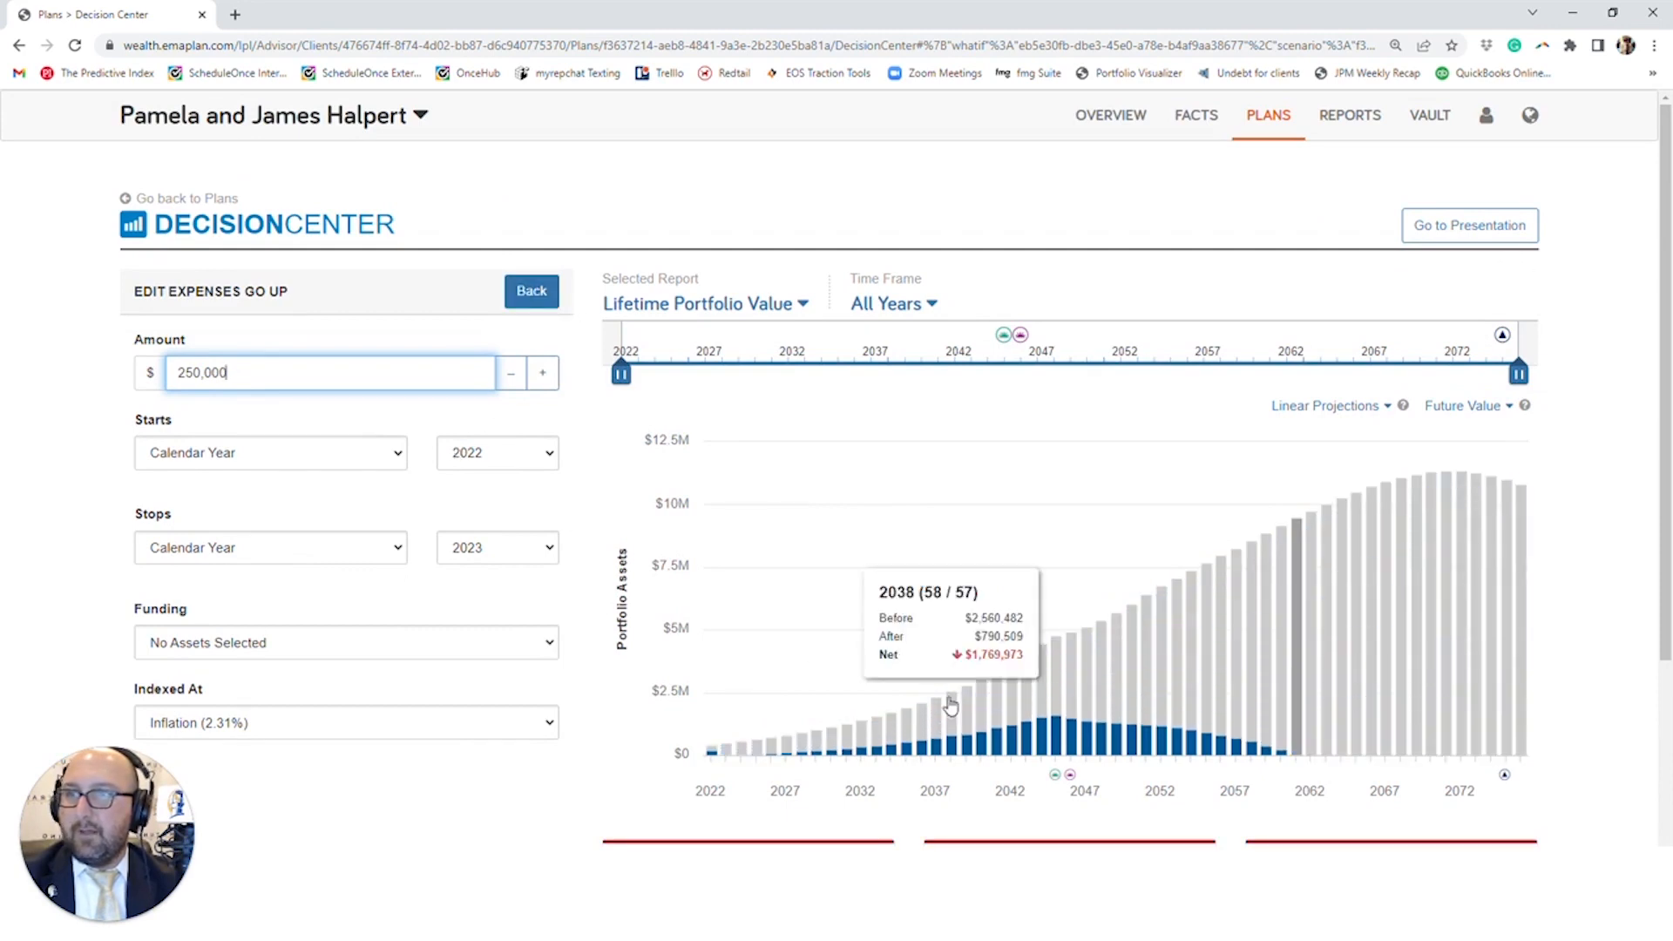
scroll(951, 706, down, 1)
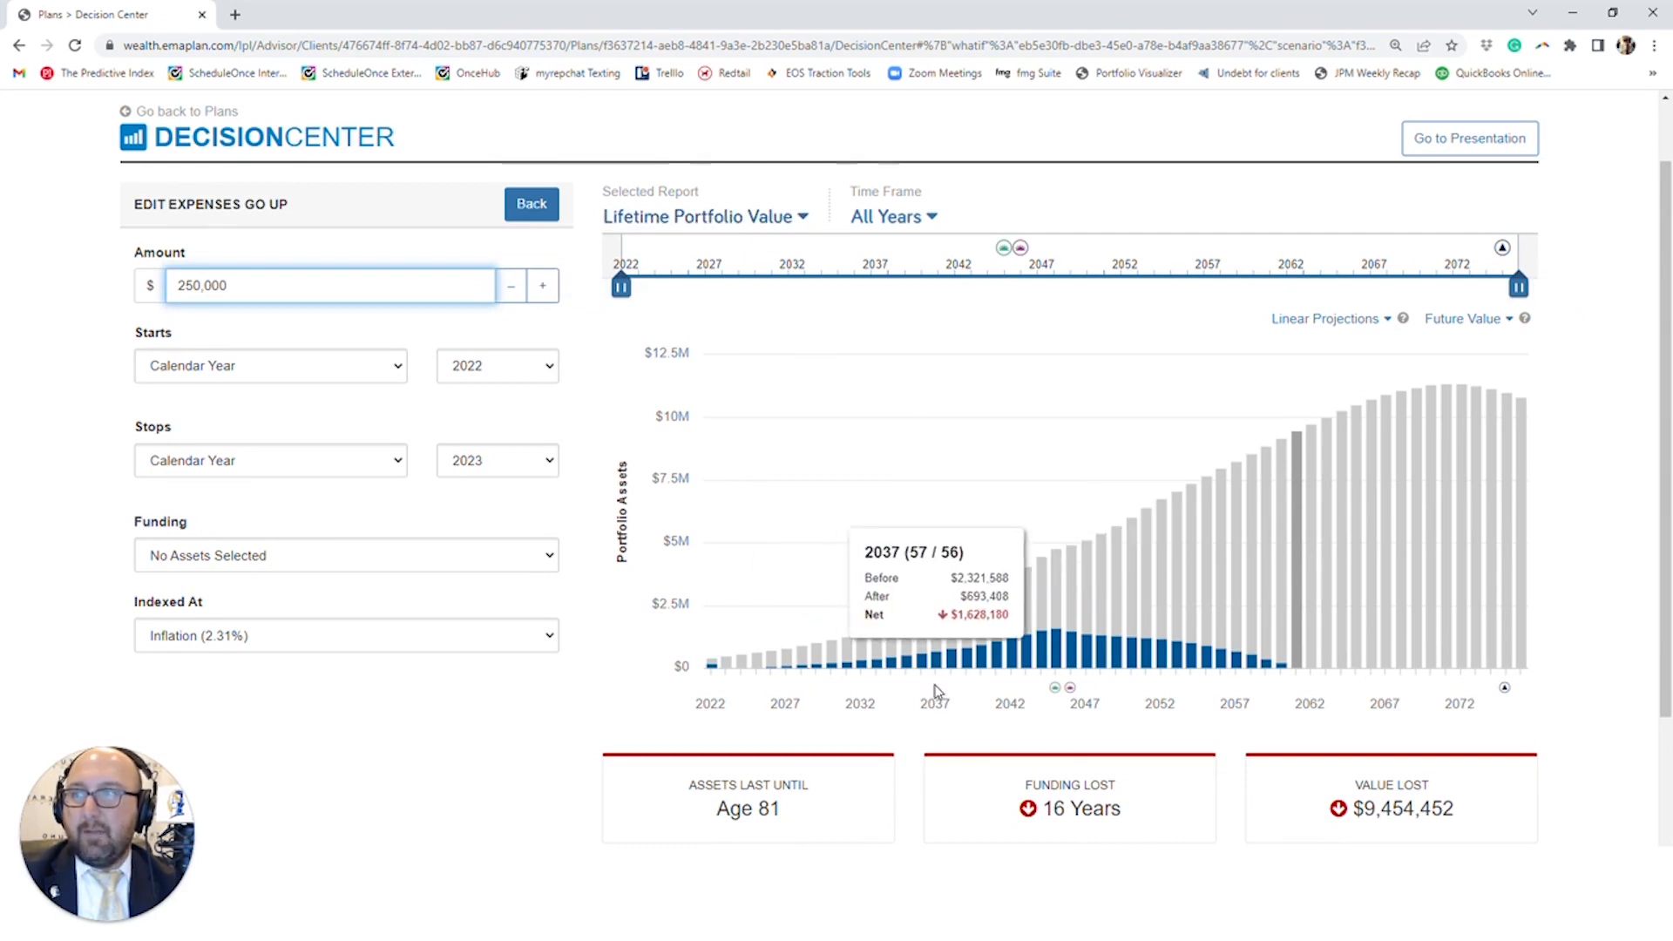
click(530, 209)
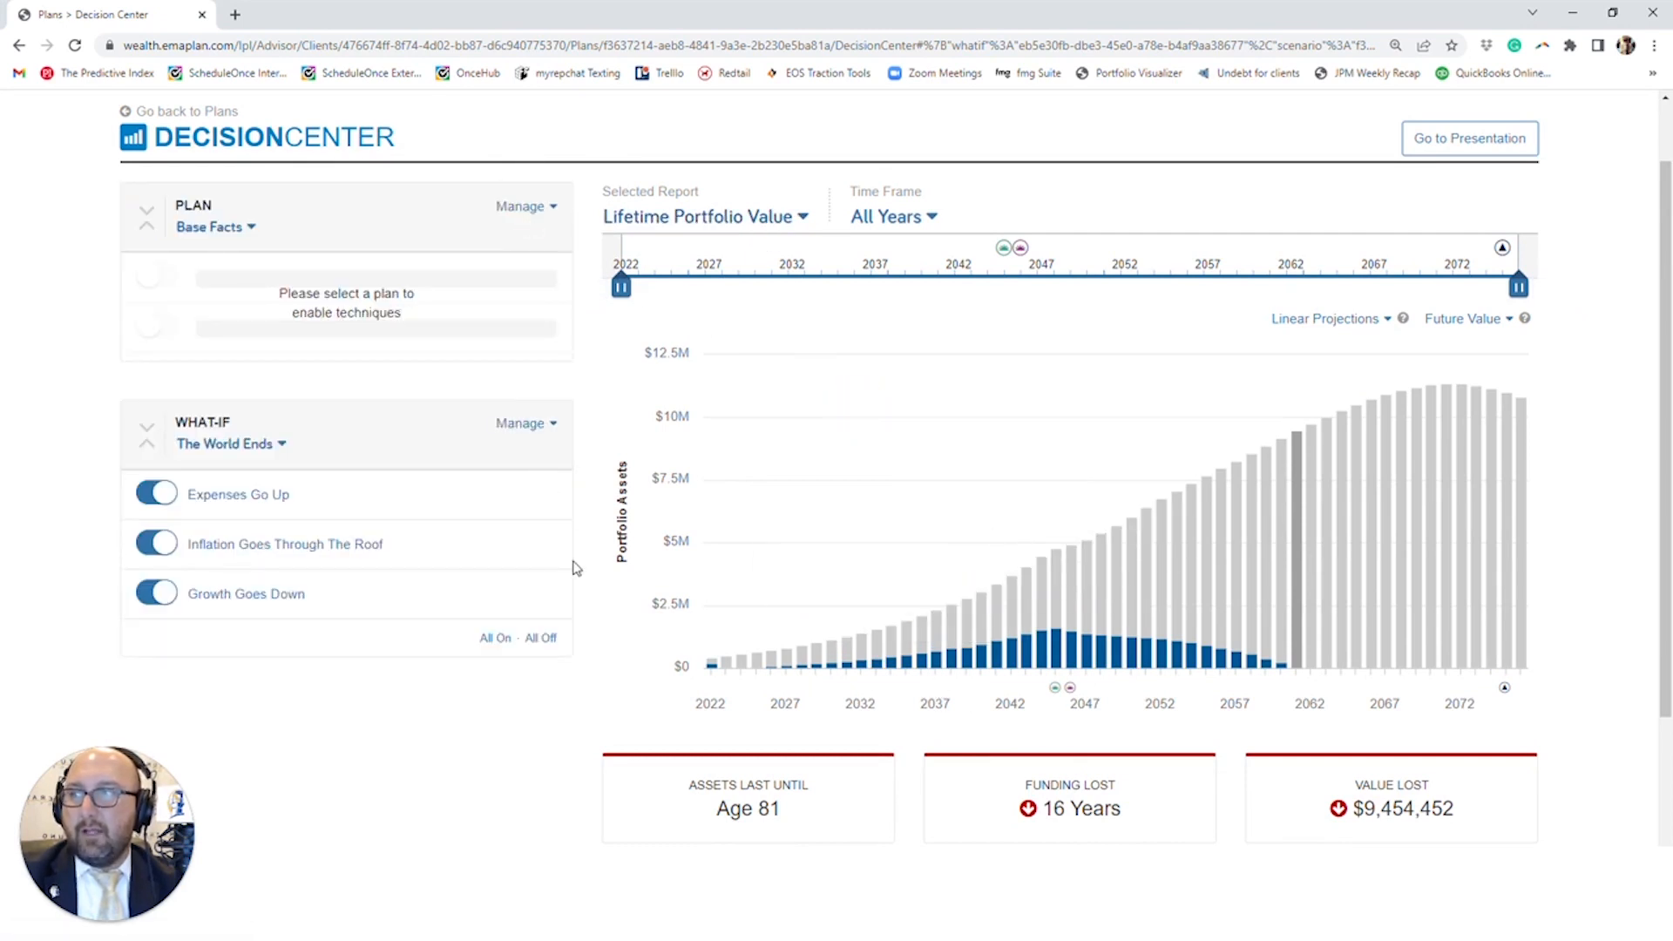
- Turn on the inflation rate in the Inflation Goes Through The Roof technique and set it to 12%
scroll(1193, 228, up, 1)
click(1270, 122)
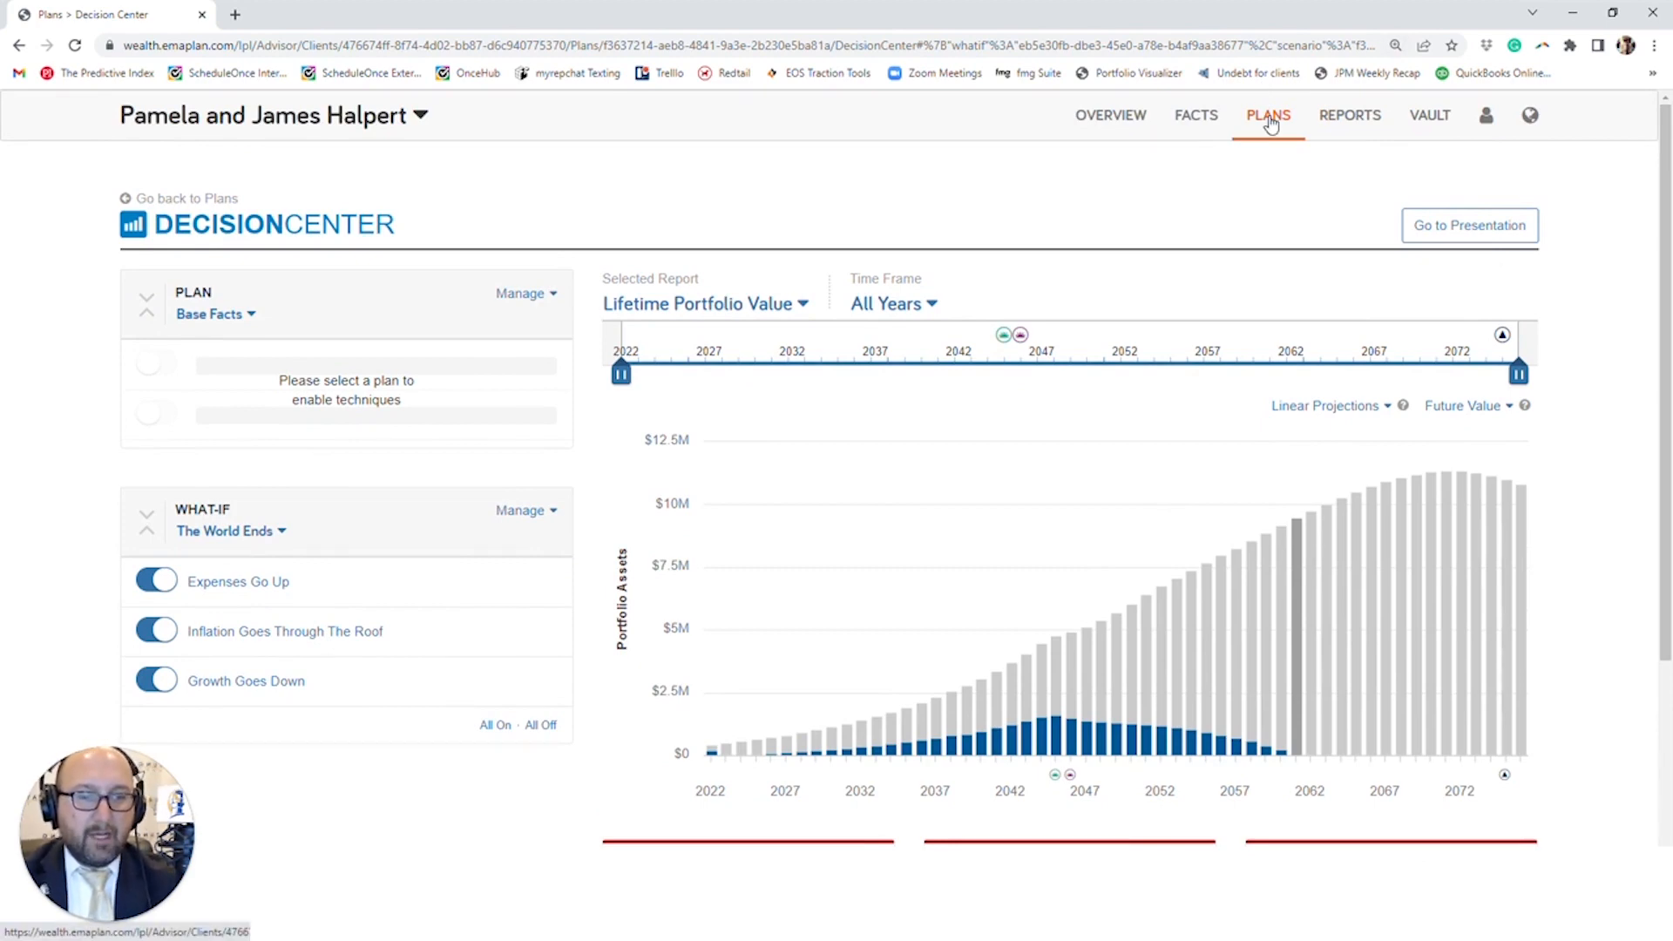
click(316, 635)
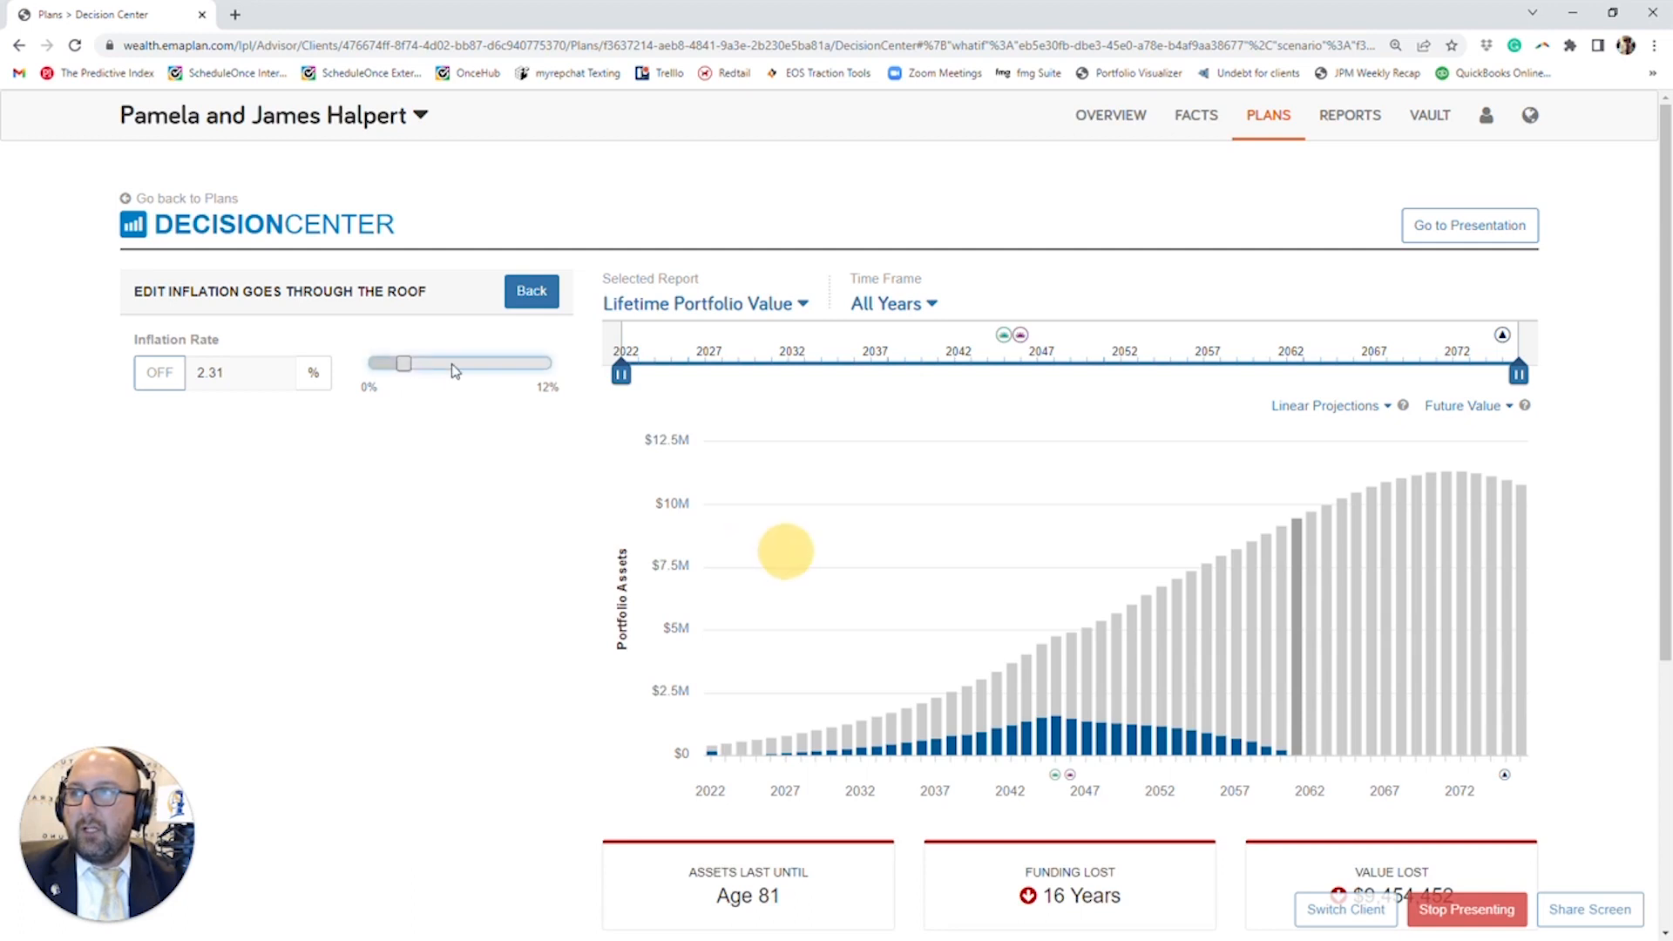
click(143, 377)
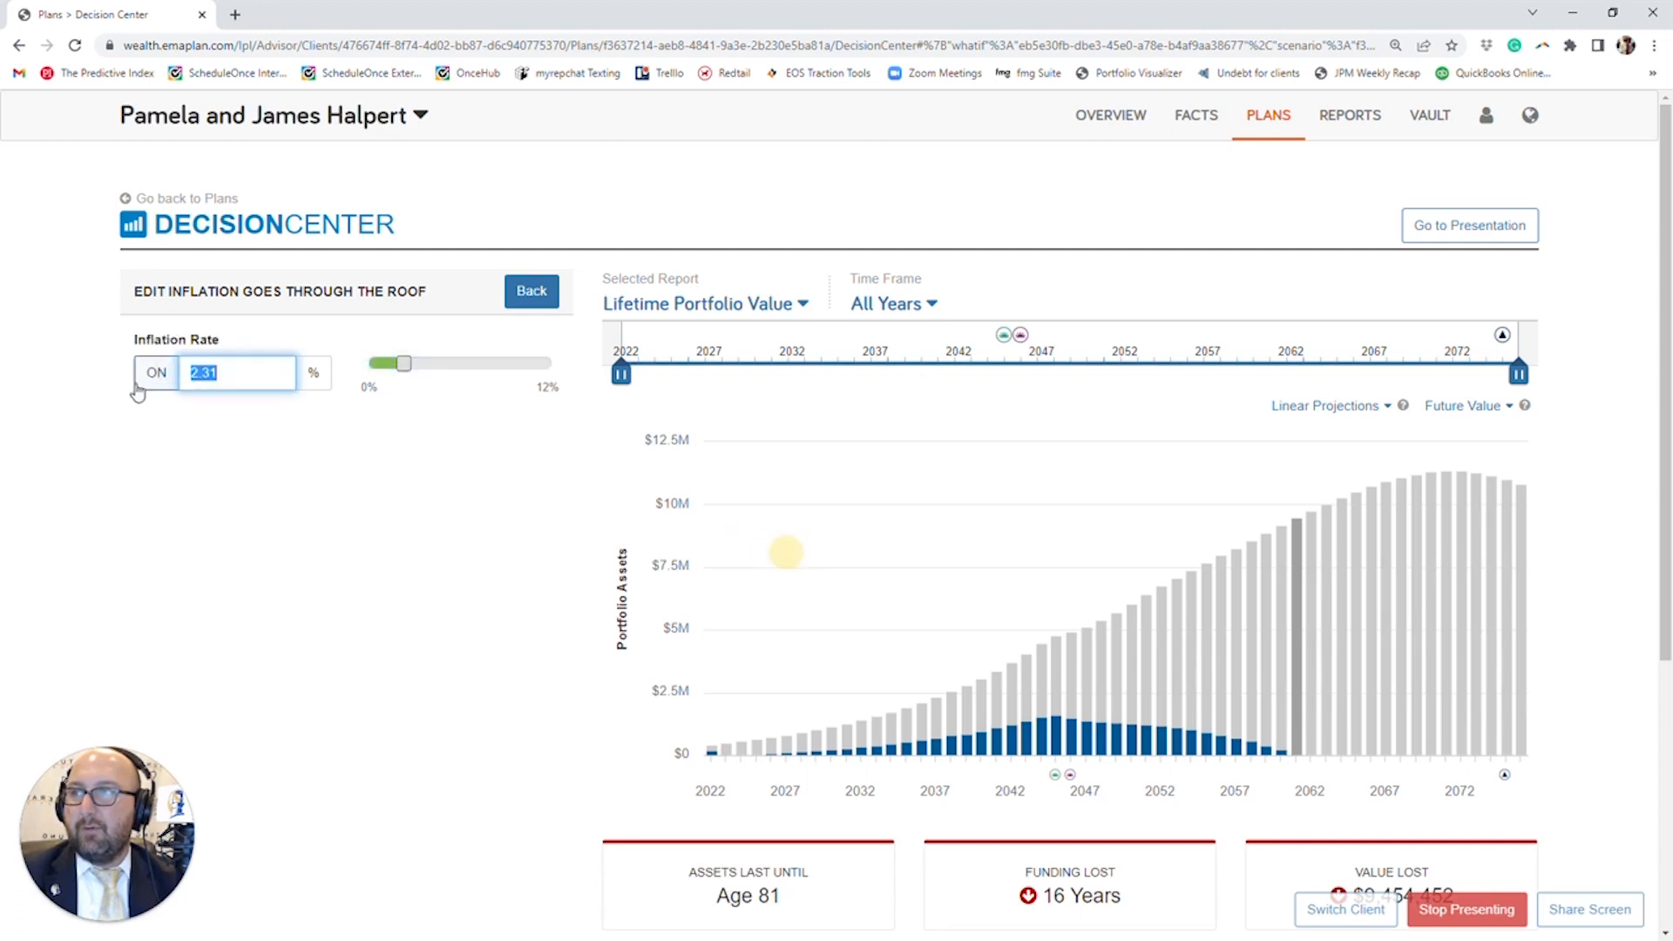
click(551, 366)
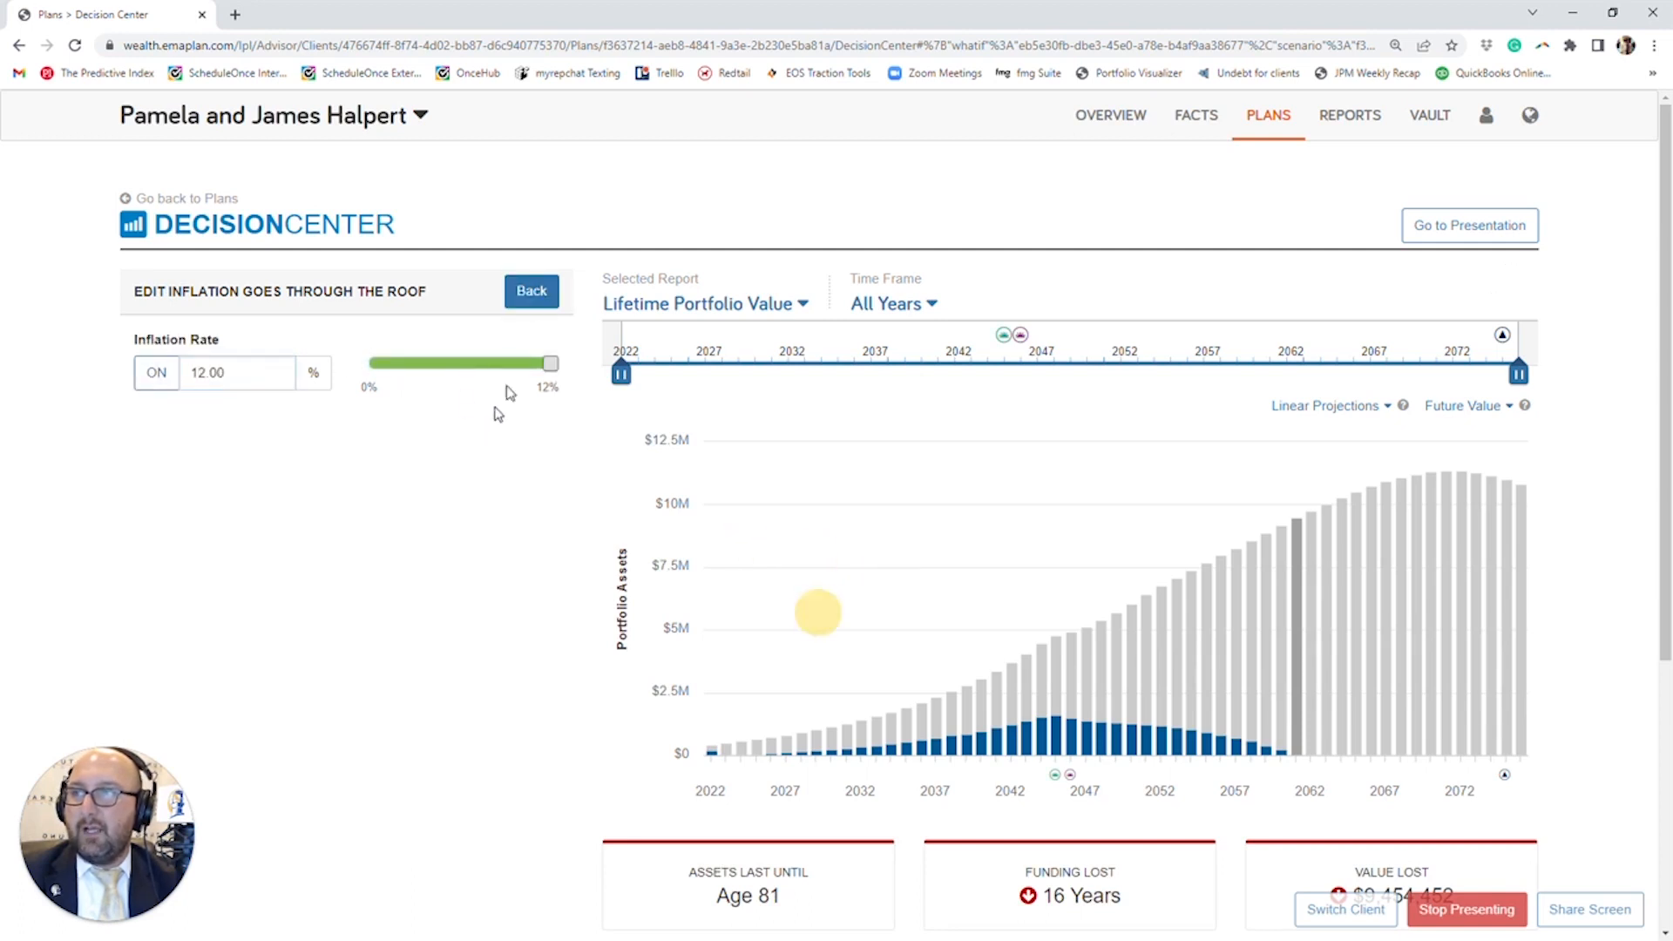
click(532, 290)
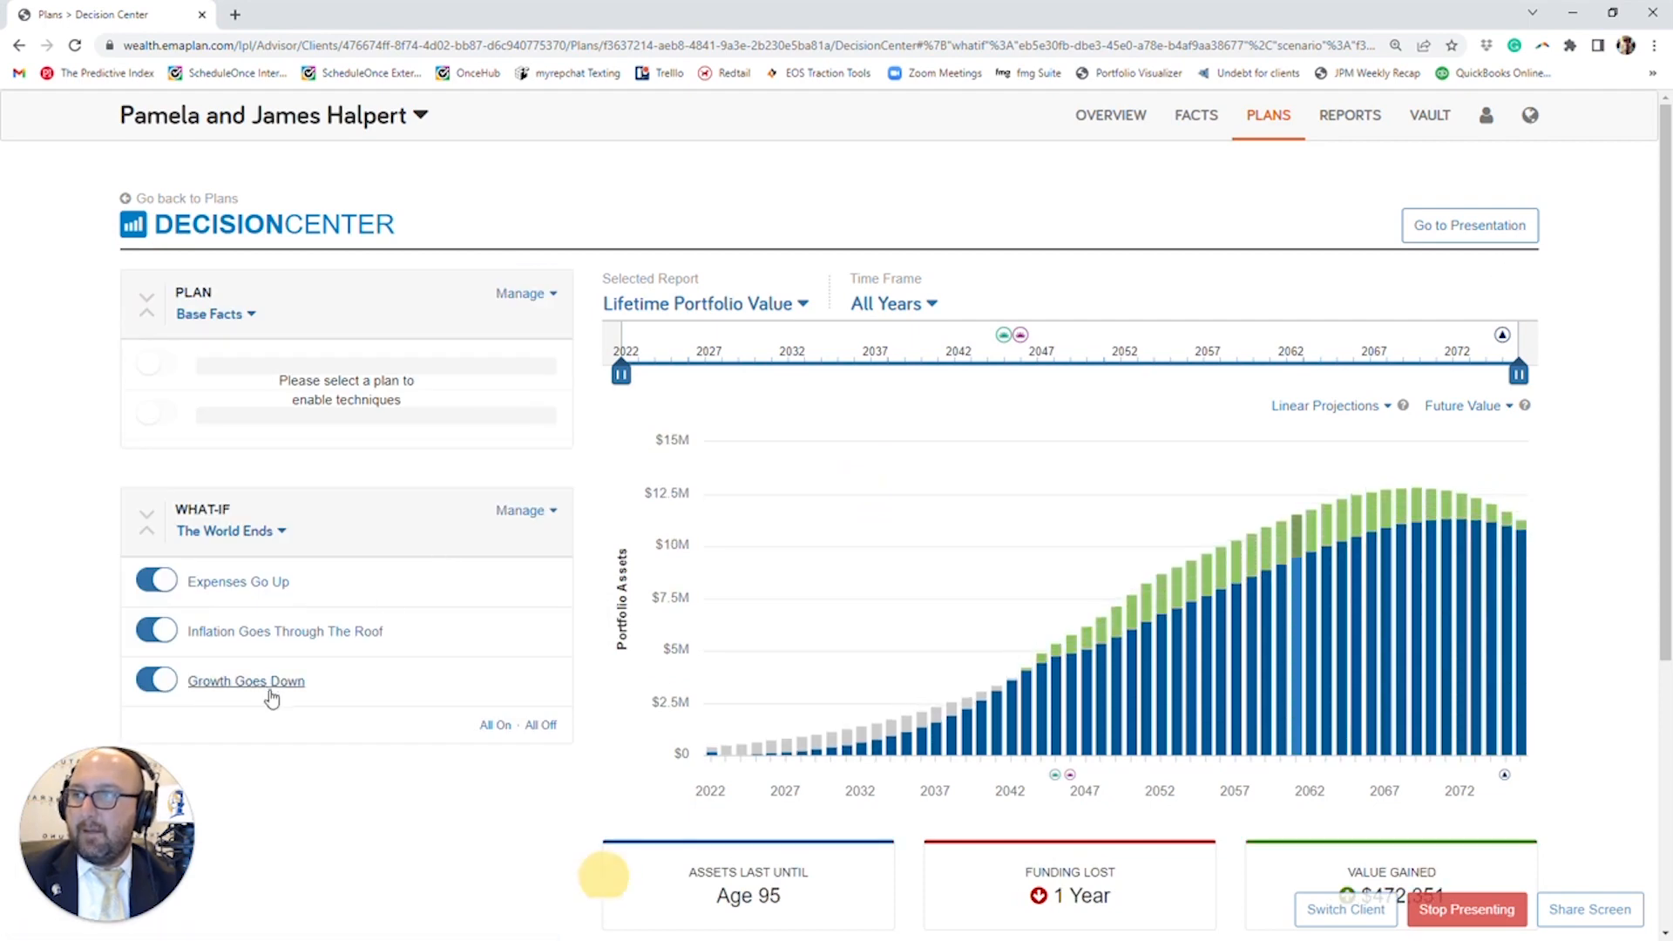
- Turn on the investment rate in the Growth Goes Down technique and set it to 3%
click(262, 684)
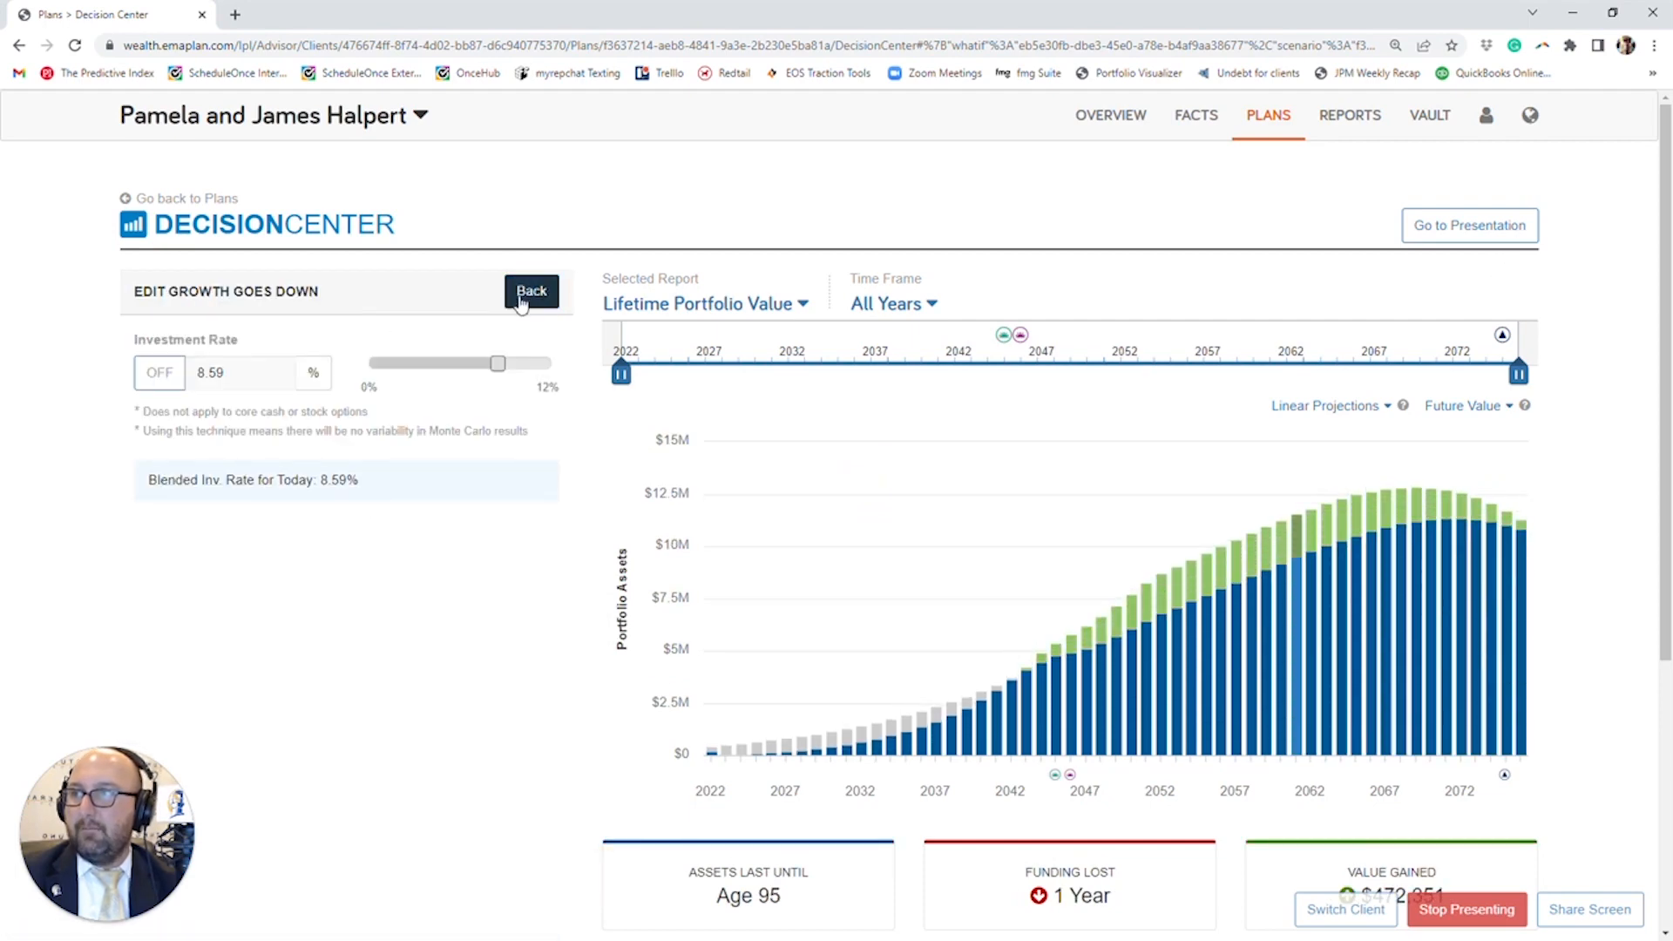
click(499, 598)
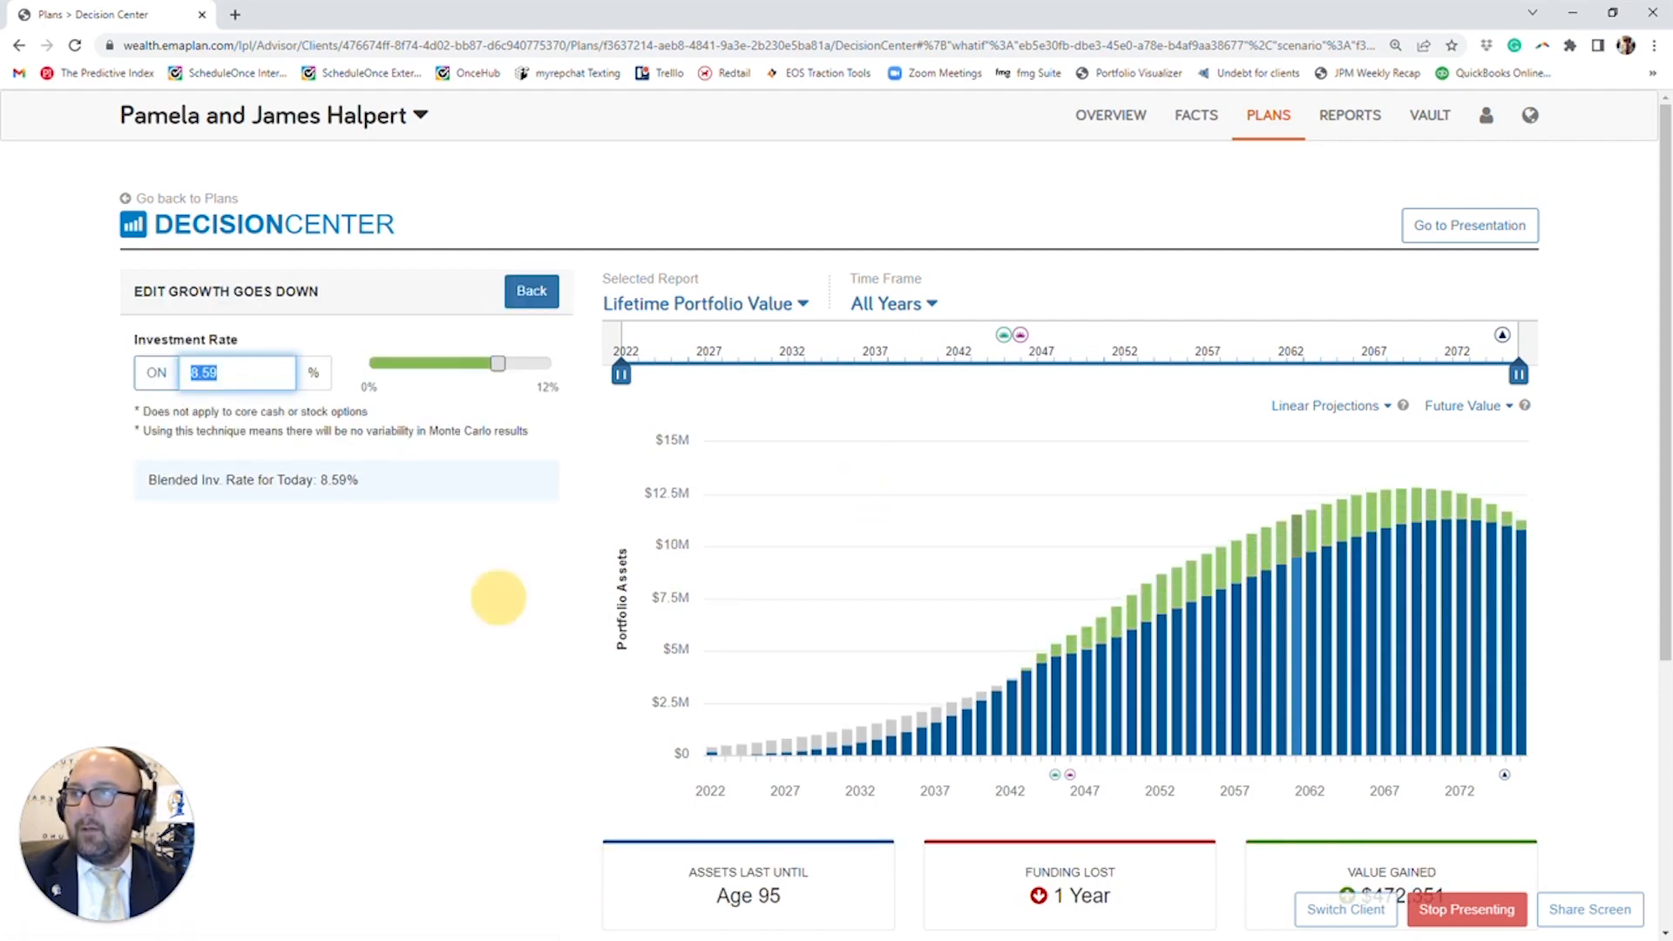
text(3)
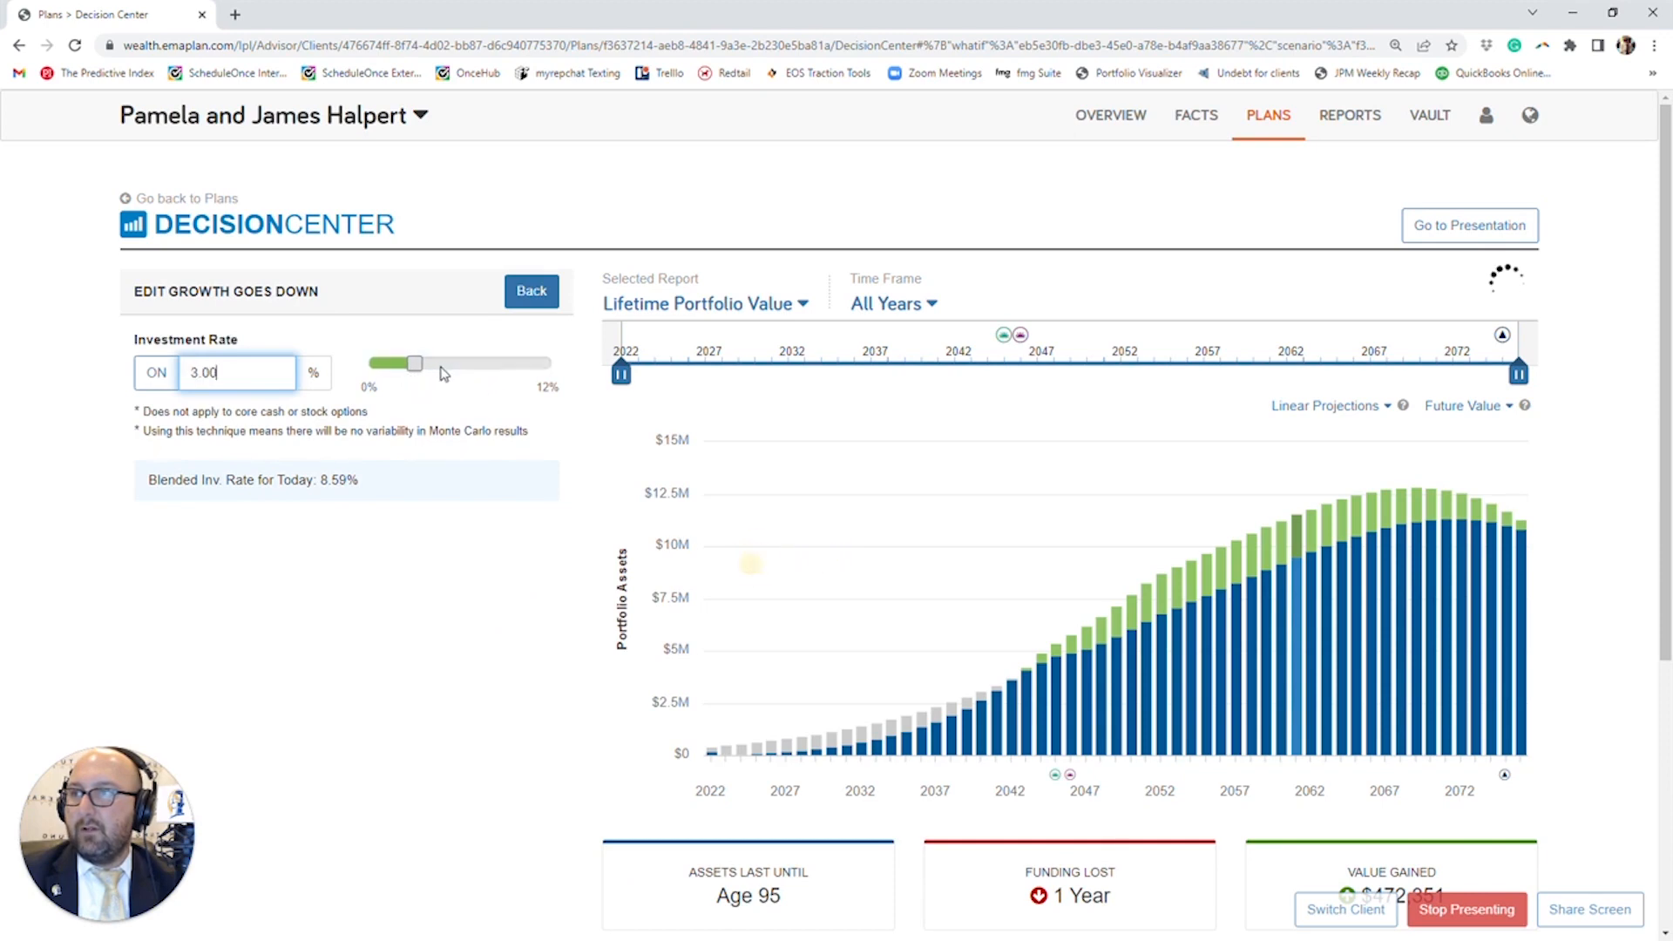
click(528, 291)
scroll(113, 687, down, 1)
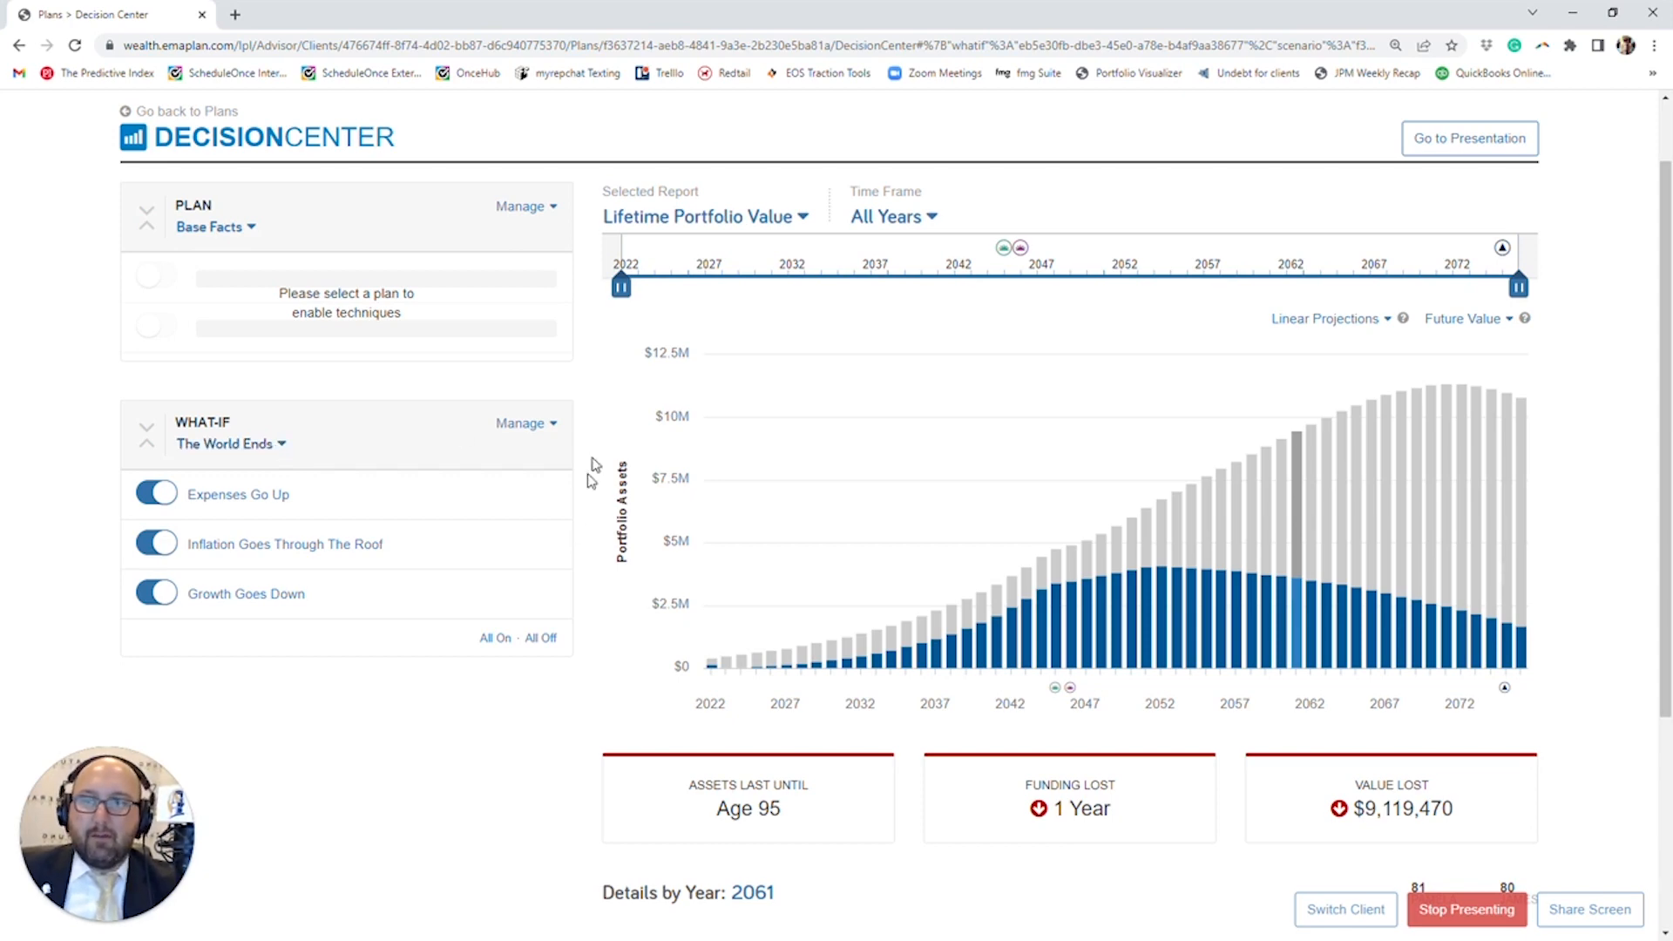
- Switch the selected report to Monte Carlo and view it as the Monte Carlo Summary
scroll(1128, 545, up, 1)
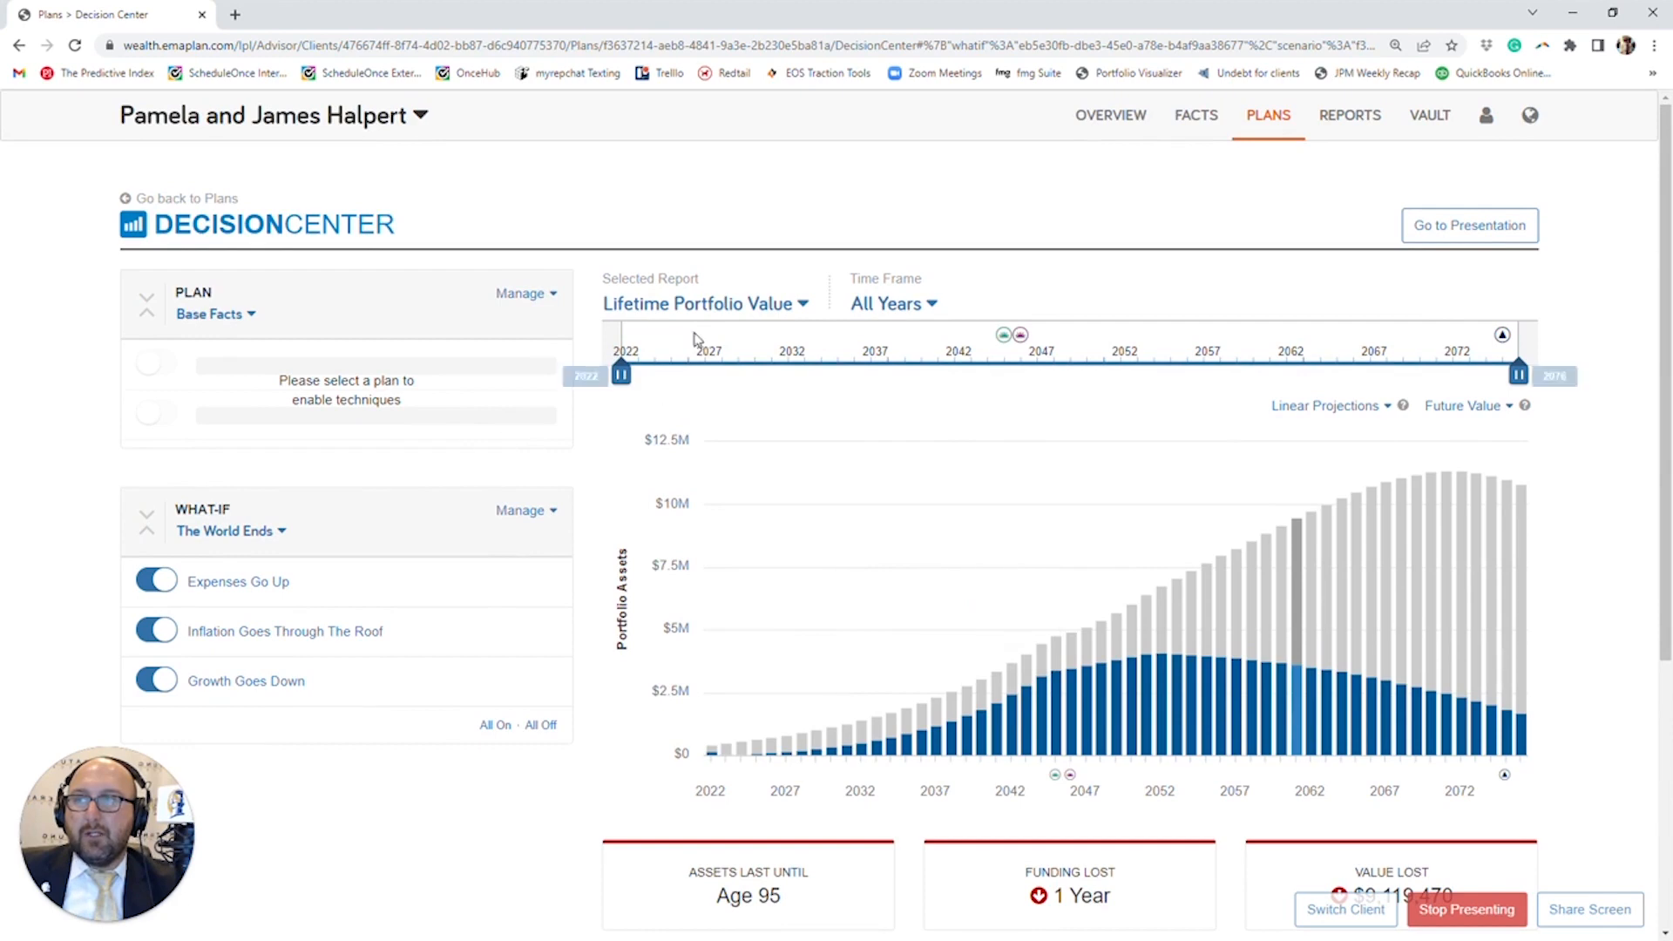
click(705, 303)
click(726, 399)
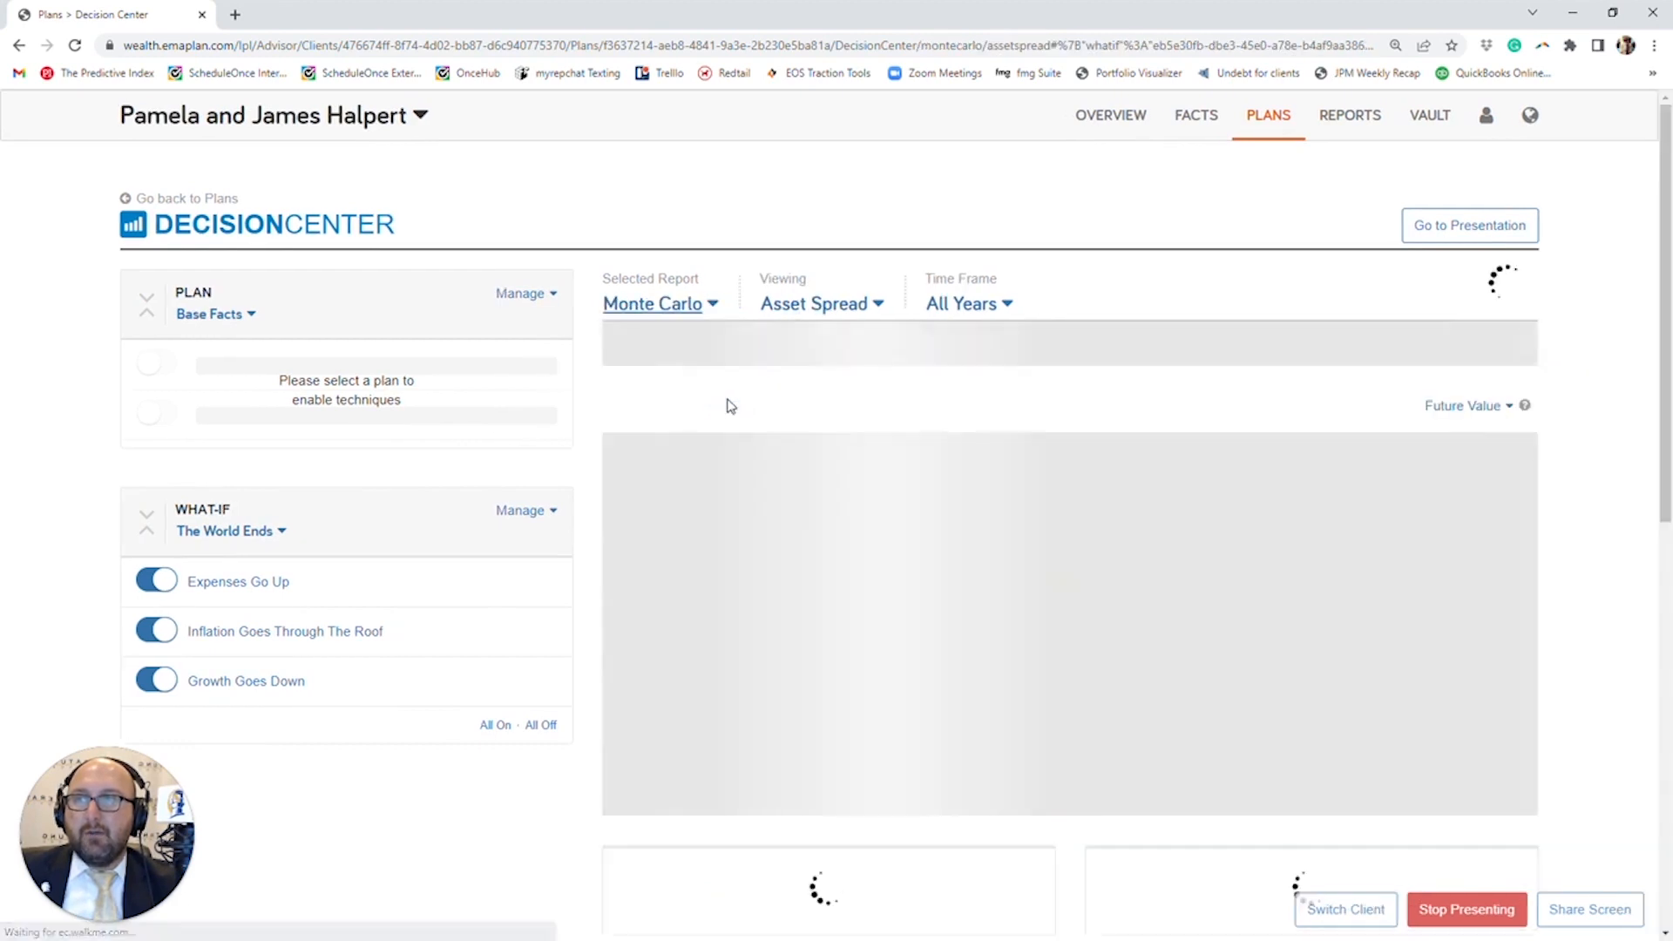
click(796, 313)
click(812, 420)
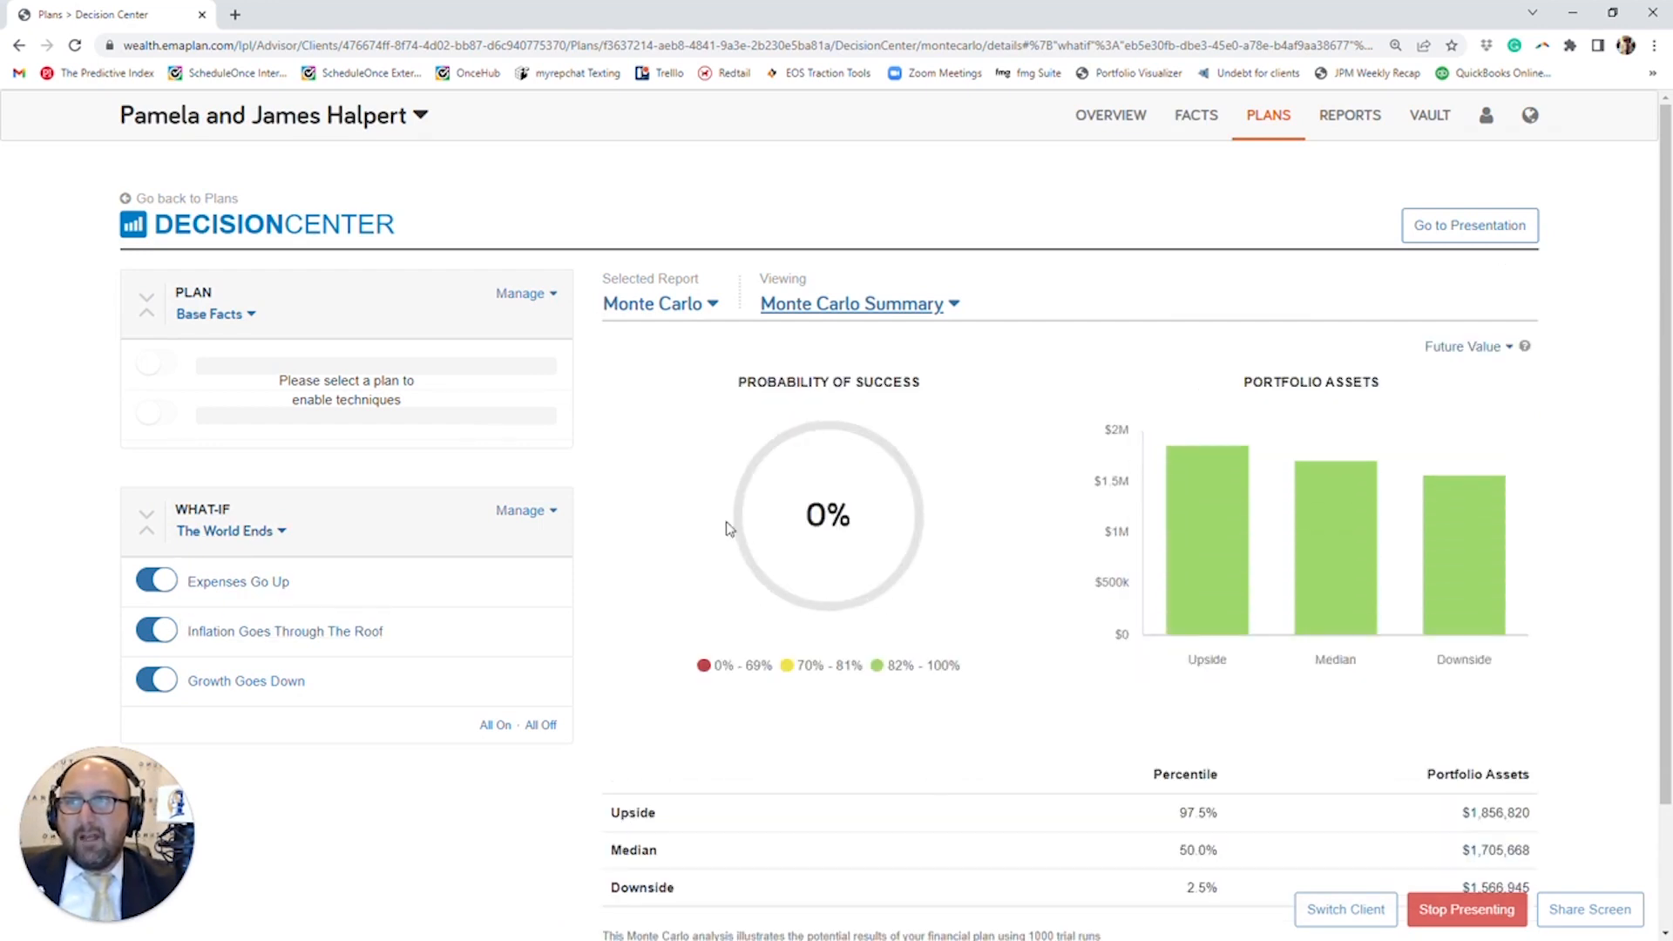
- Apply the Decision Center what-if to Base Facts in place of The World Ends
click(228, 531)
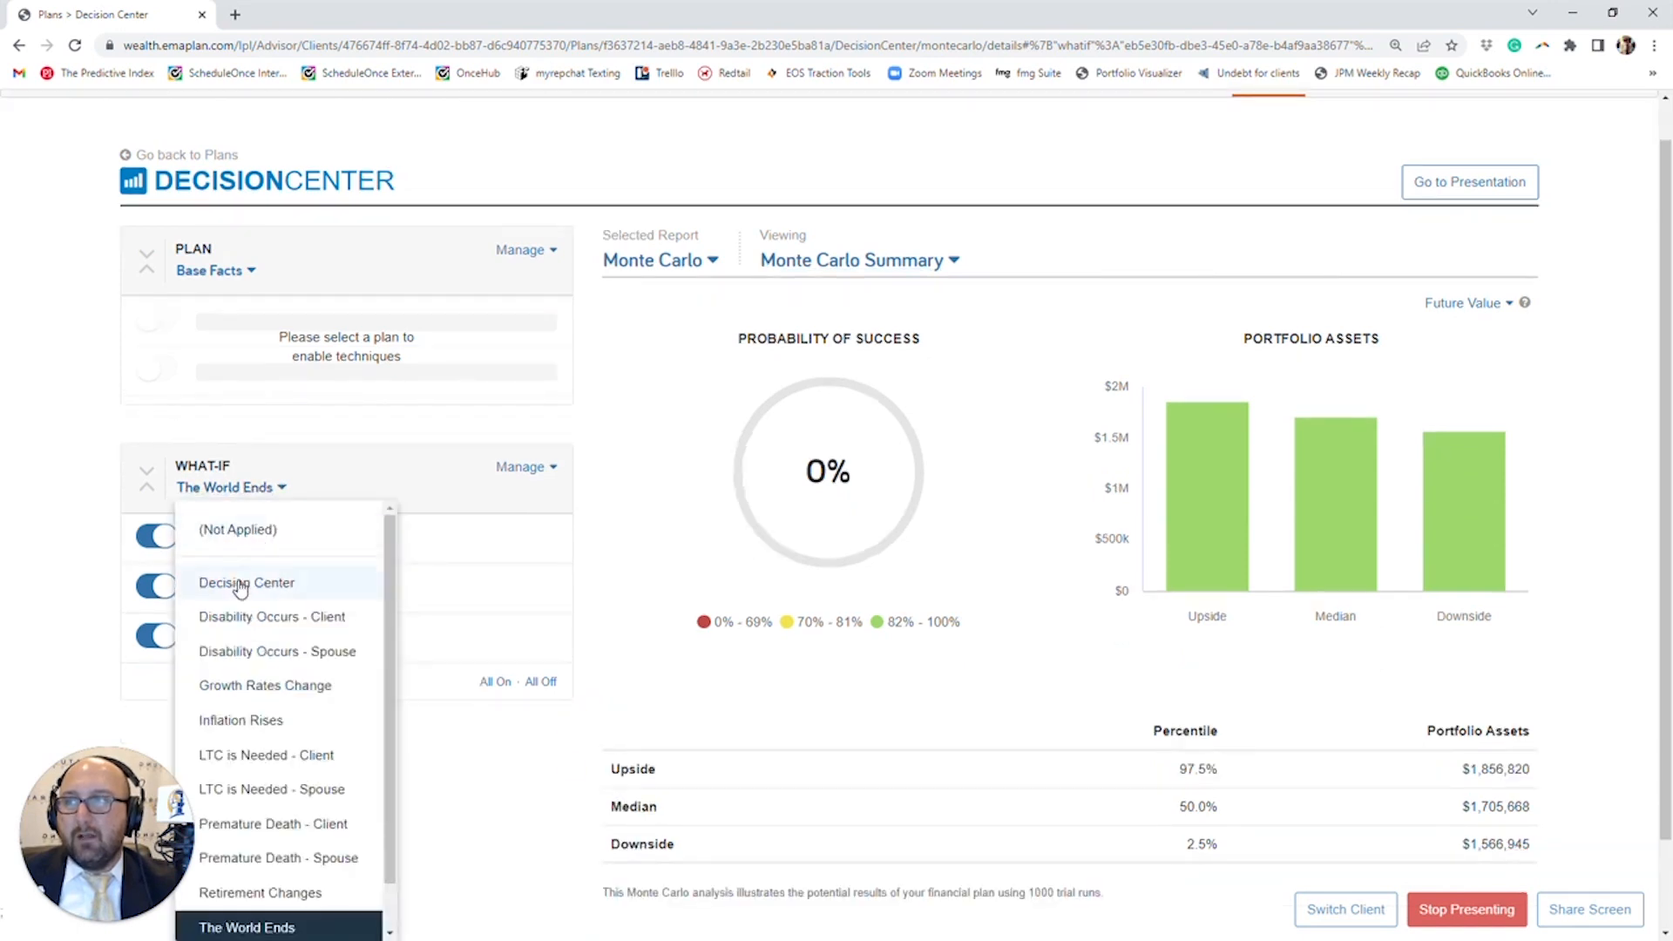
click(240, 583)
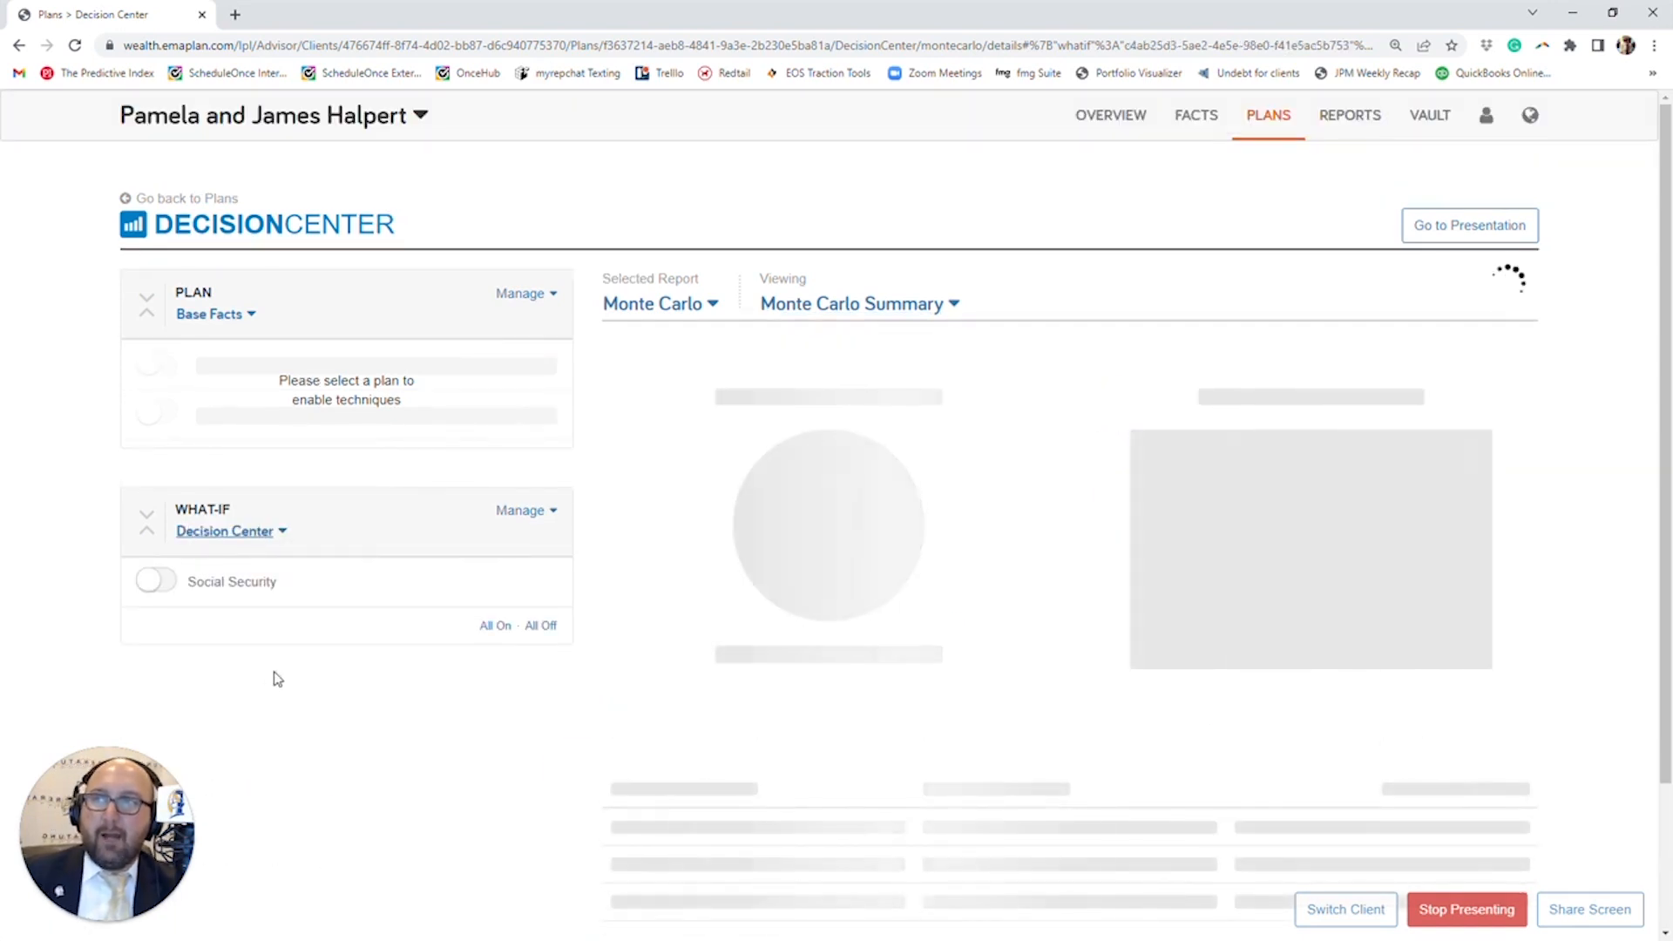